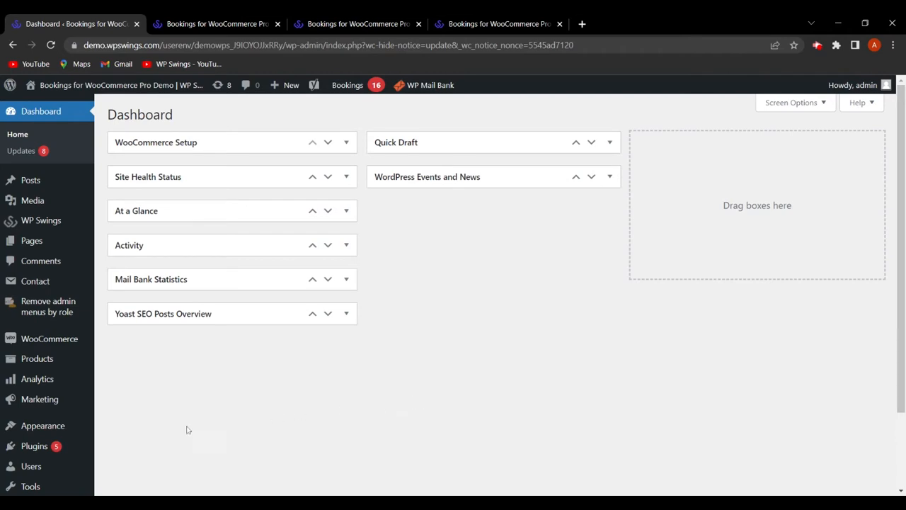
- Go to adding a new plugin and open the form for uploading a plugin .zip file
{"action": "mouse_move", "coordinate": [38, 451]}
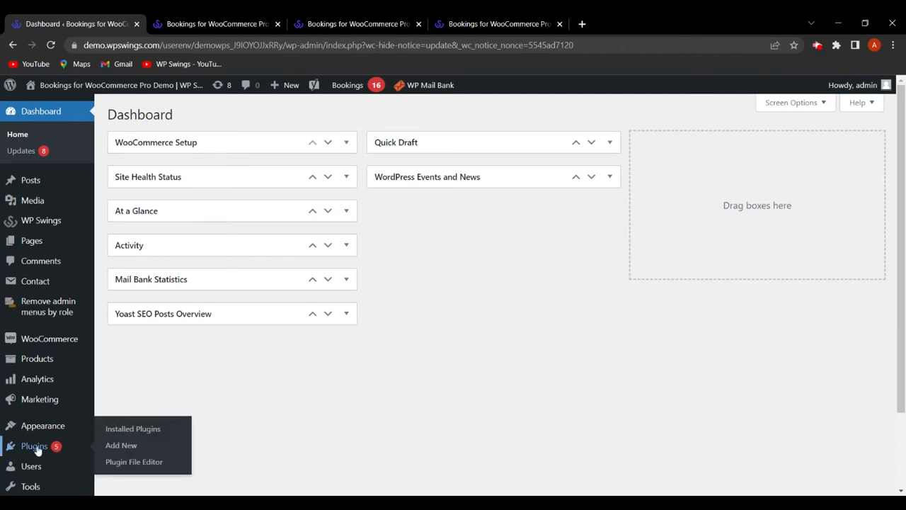
{"action": "left_click", "coordinate": [119, 445]}
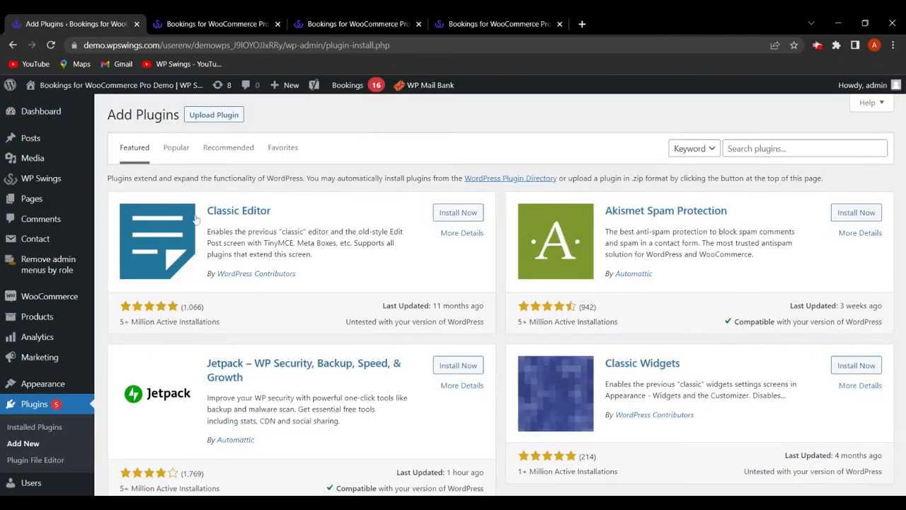
{"action": "left_click", "coordinate": [210, 117]}
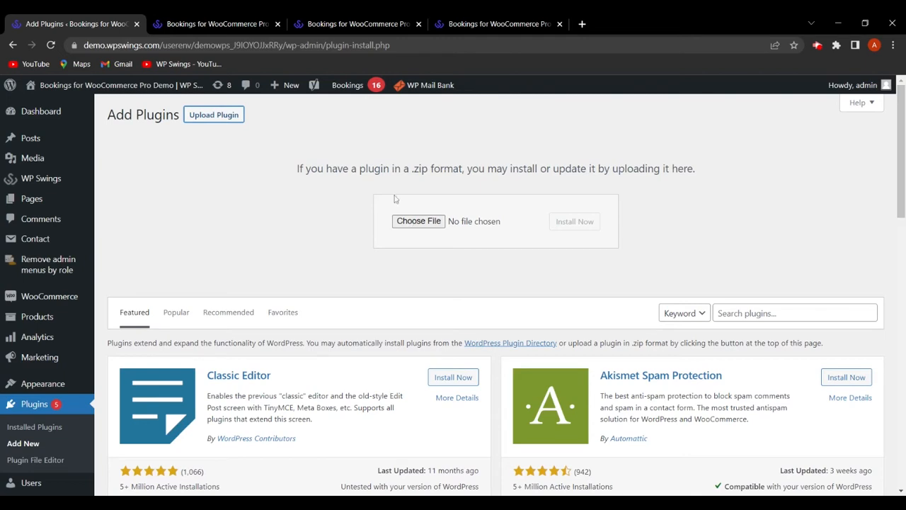
- Examine the Bookings for WooCommerce Pro product page on the WP Swings site, including its pricing and description
{"action": "left_click", "coordinate": [233, 21]}
{"action": "left_click", "coordinate": [333, 26]}
{"action": "left_click", "coordinate": [496, 25]}
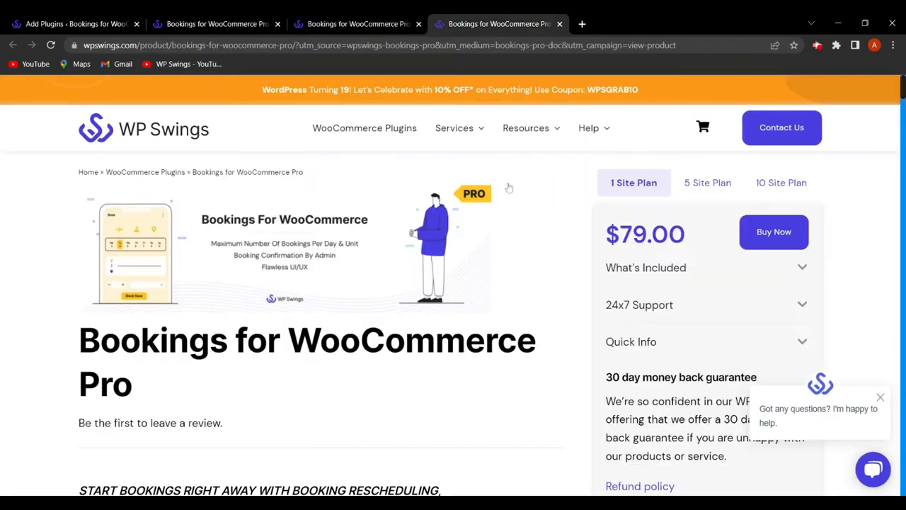
{"action": "scroll", "coordinate": [340, 225], "scroll_direction": "down", "scroll_amount": 1}
{"action": "scroll", "coordinate": [297, 232], "scroll_direction": "up", "scroll_amount": 1}
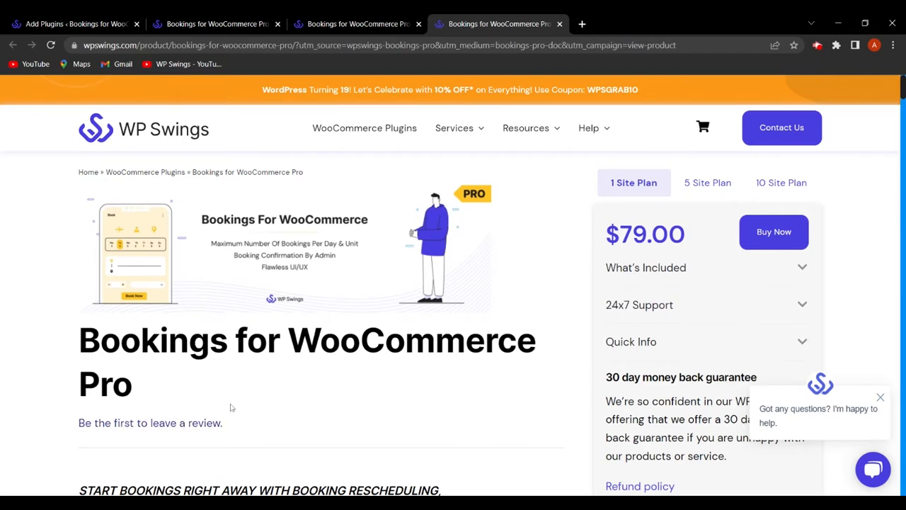
{"action": "scroll", "coordinate": [177, 417], "scroll_direction": "down", "scroll_amount": 2}
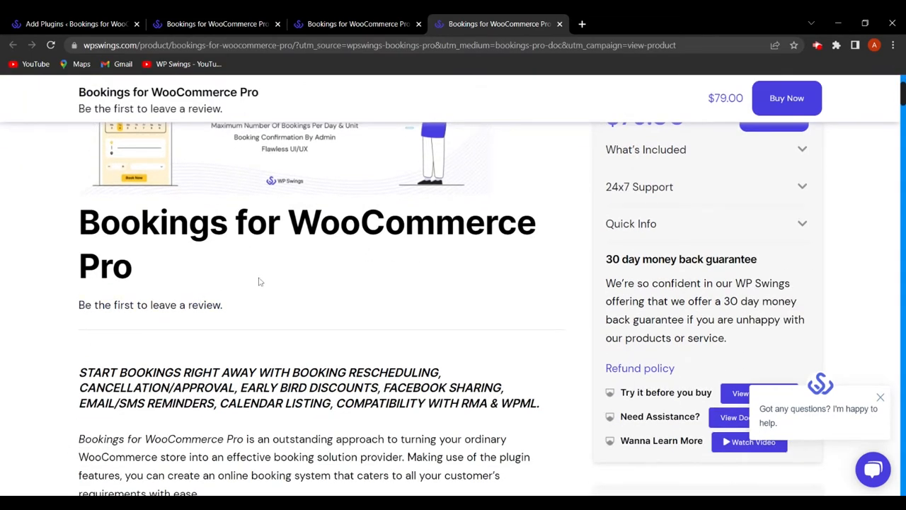
{"action": "scroll", "coordinate": [508, 309], "scroll_direction": "down", "scroll_amount": 2}
{"action": "scroll", "coordinate": [523, 304], "scroll_direction": "up", "scroll_amount": 3}
{"action": "scroll", "coordinate": [522, 304], "scroll_direction": "up", "scroll_amount": 1}
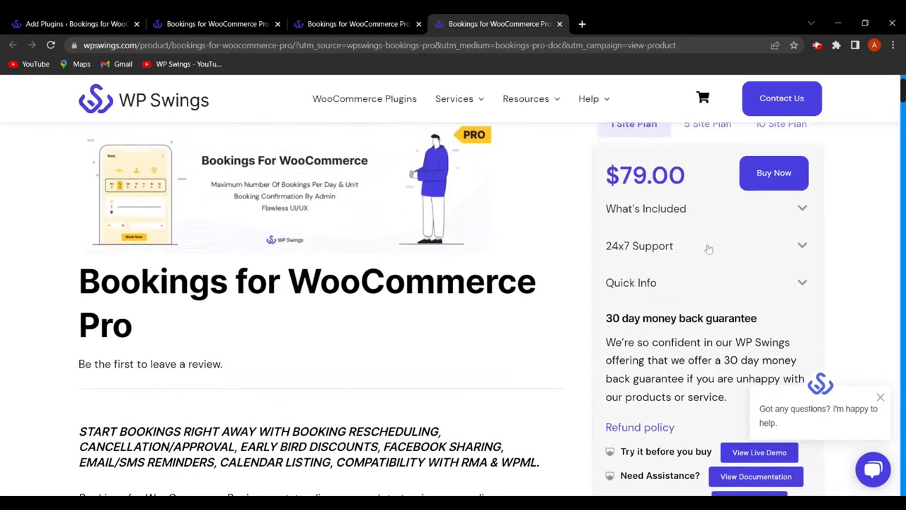
{"action": "scroll", "coordinate": [340, 312], "scroll_direction": "up", "scroll_amount": 1}
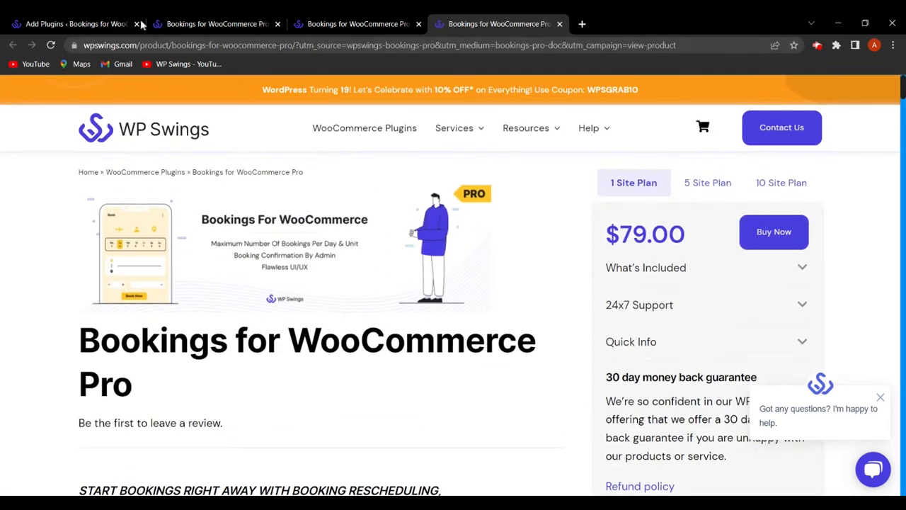
- Return to the WordPress admin, then upload, install and activate the plugin file bookings-for-woocommerce-pro.zip
{"action": "left_click", "coordinate": [87, 23]}
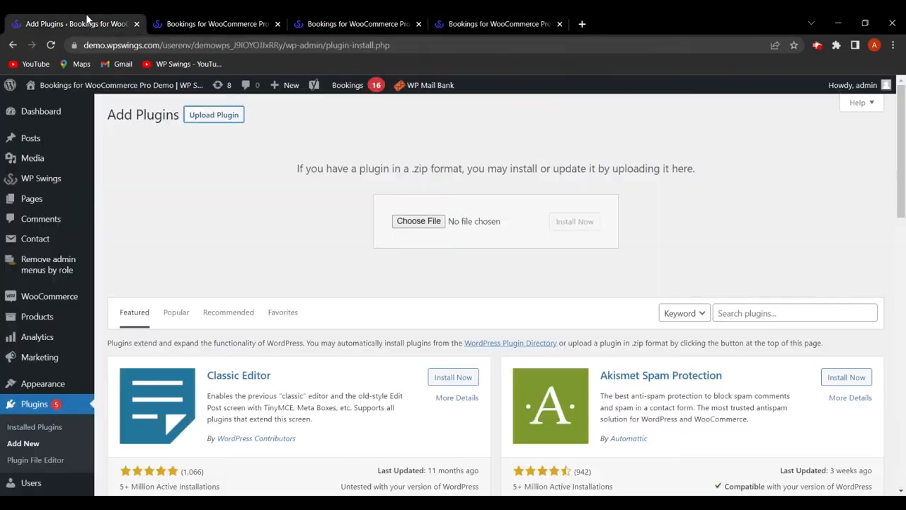
{"action": "left_click", "coordinate": [418, 221]}
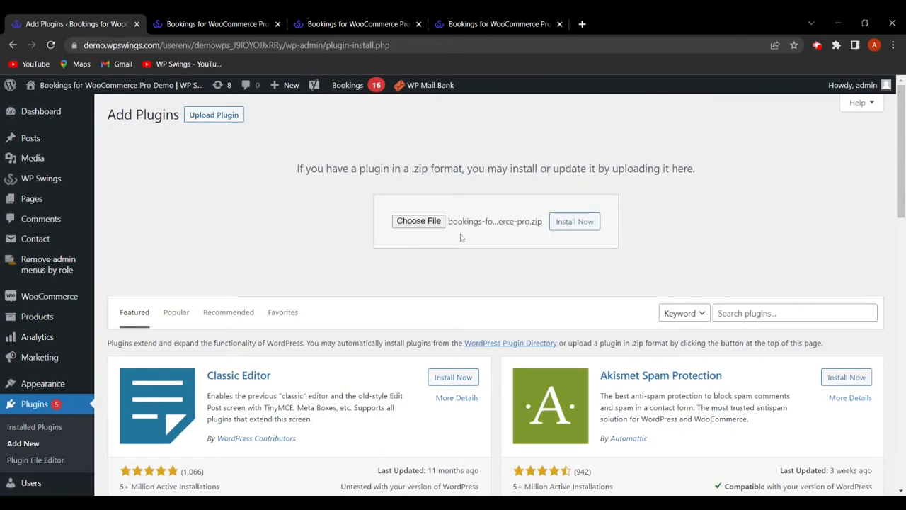
{"action": "left_click", "coordinate": [579, 227]}
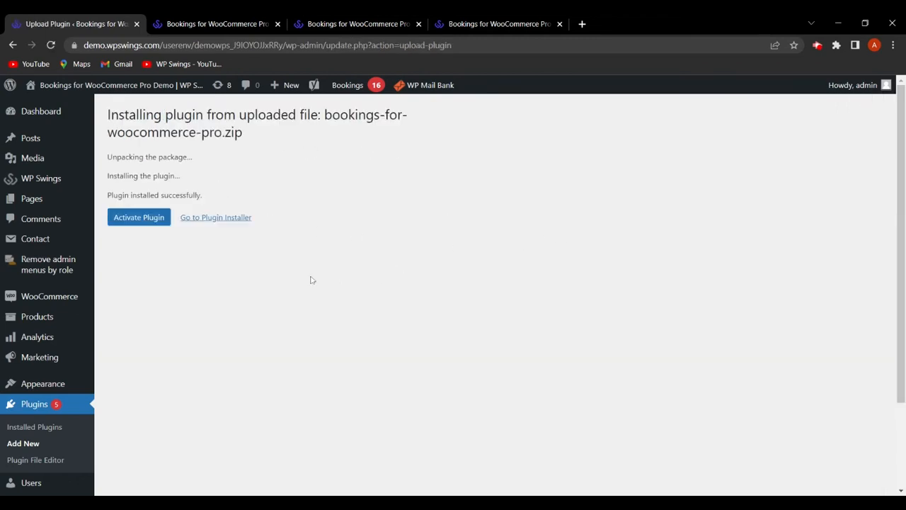
{"action": "left_click", "coordinate": [138, 217]}
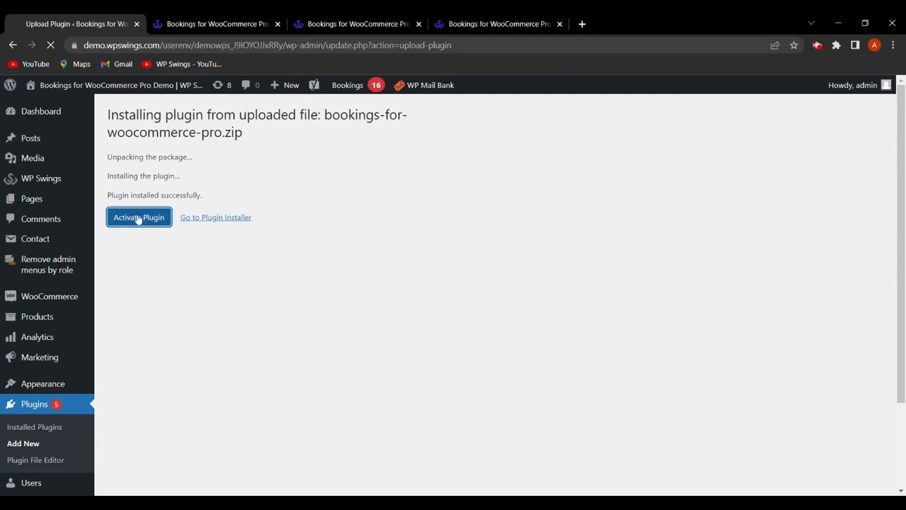
- Examine the installed plugins list for the Bookings For WooCommerce and Bookings for WooCommerce Pro entries
{"action": "scroll", "coordinate": [192, 276], "scroll_direction": "down", "scroll_amount": 2}
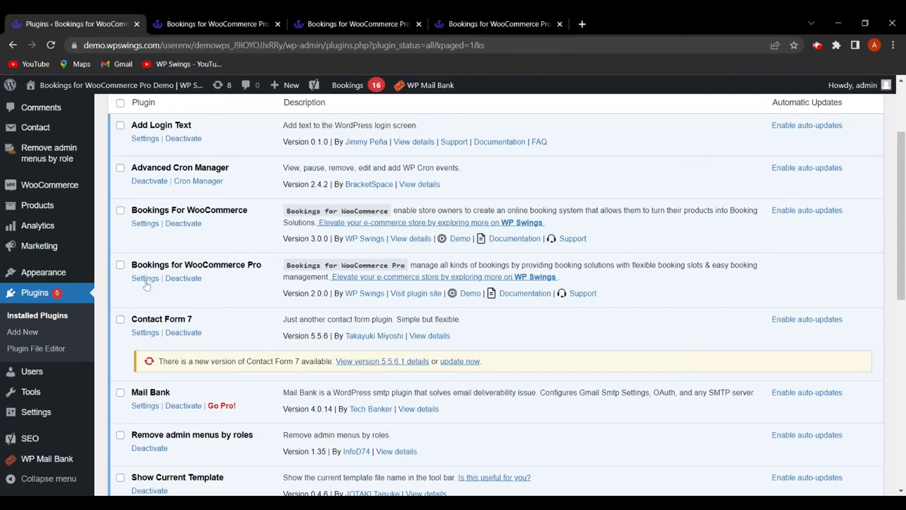
{"action": "scroll", "coordinate": [146, 283], "scroll_direction": "up", "scroll_amount": 2}
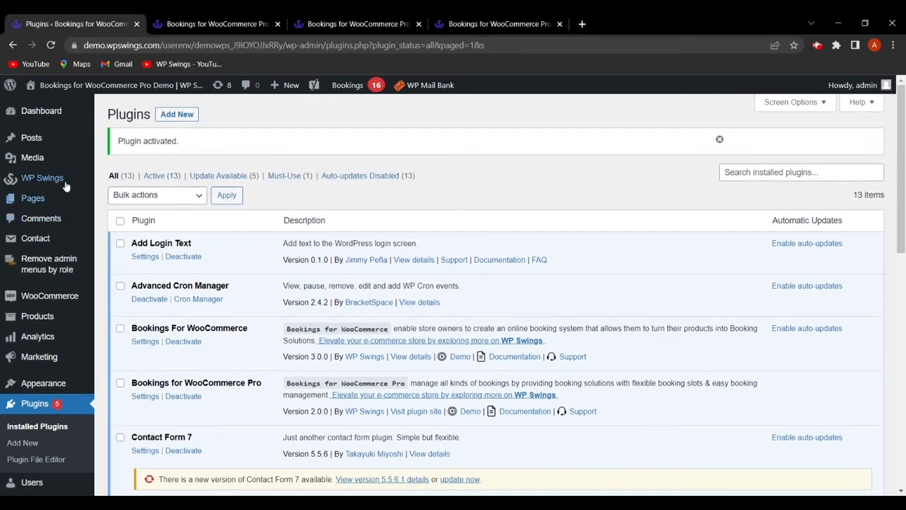
{"action": "mouse_move", "coordinate": [57, 178]}
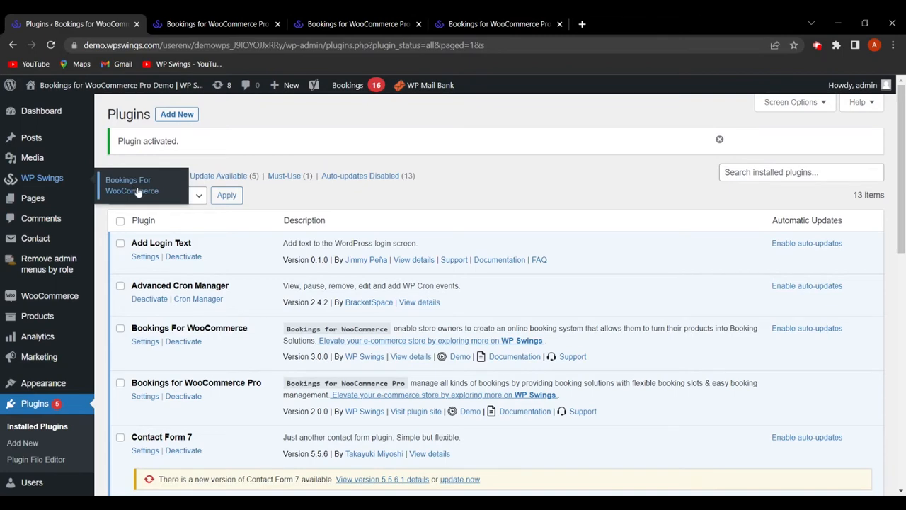
{"action": "scroll", "coordinate": [196, 283], "scroll_direction": "down", "scroll_amount": 3}
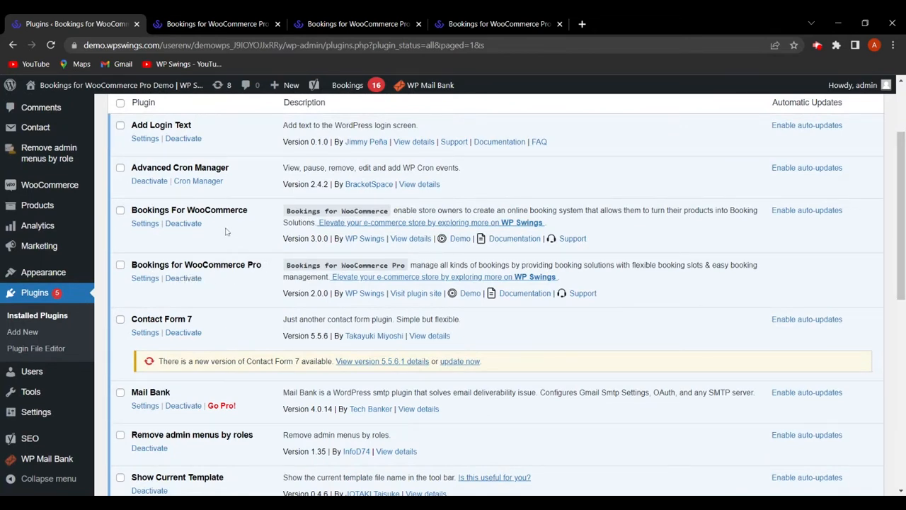
{"action": "scroll", "coordinate": [227, 231], "scroll_direction": "up", "scroll_amount": 1}
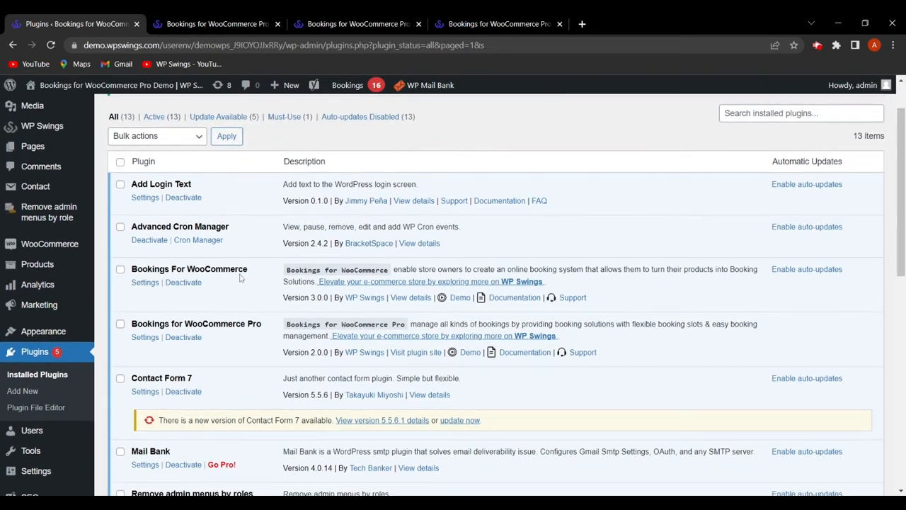
{"action": "scroll", "coordinate": [240, 278], "scroll_direction": "down", "scroll_amount": 1}
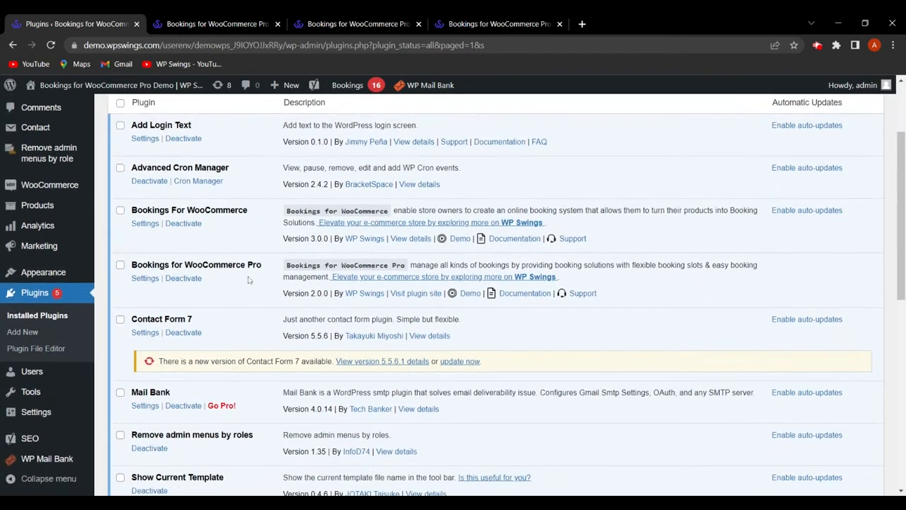
{"action": "scroll", "coordinate": [248, 279], "scroll_direction": "up", "scroll_amount": 1}
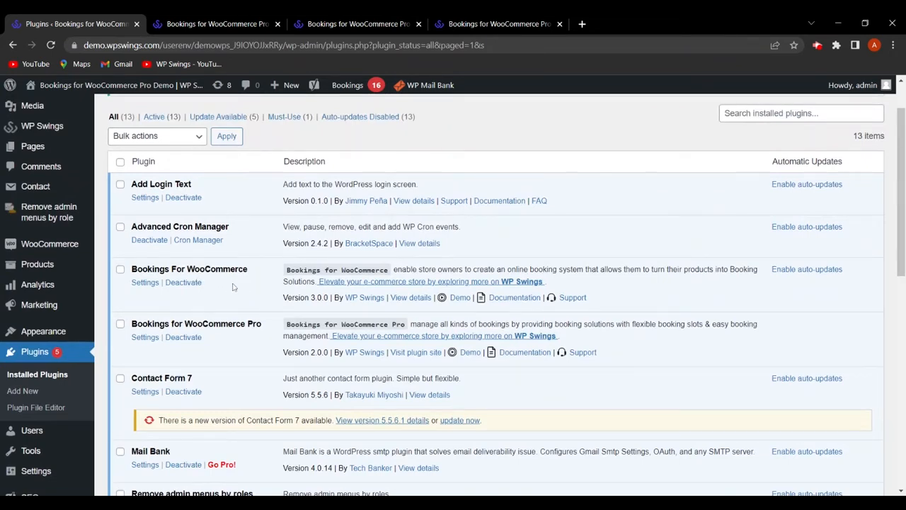
{"action": "scroll", "coordinate": [247, 301], "scroll_direction": "up", "scroll_amount": 2}
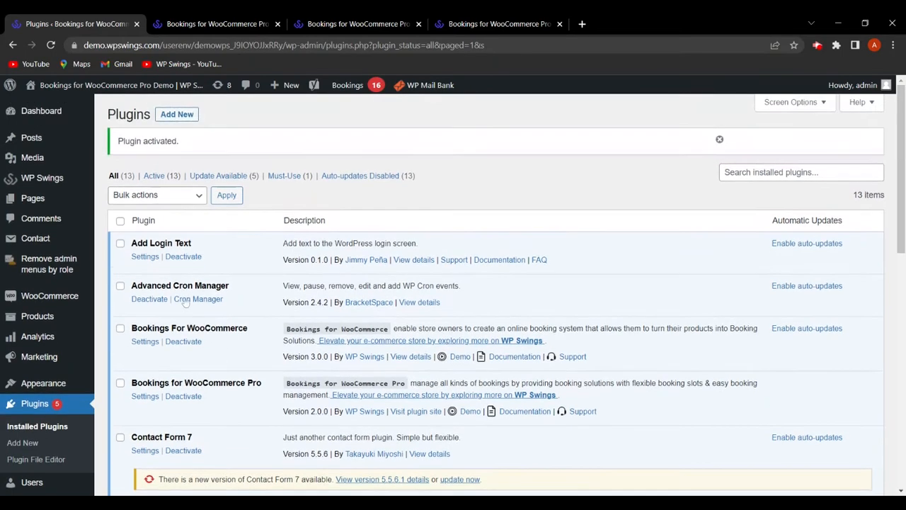
- Open the WP Swings Bookings For WooCommerce settings and enable Change Status to Processing after 2 days
{"action": "left_click", "coordinate": [119, 186]}
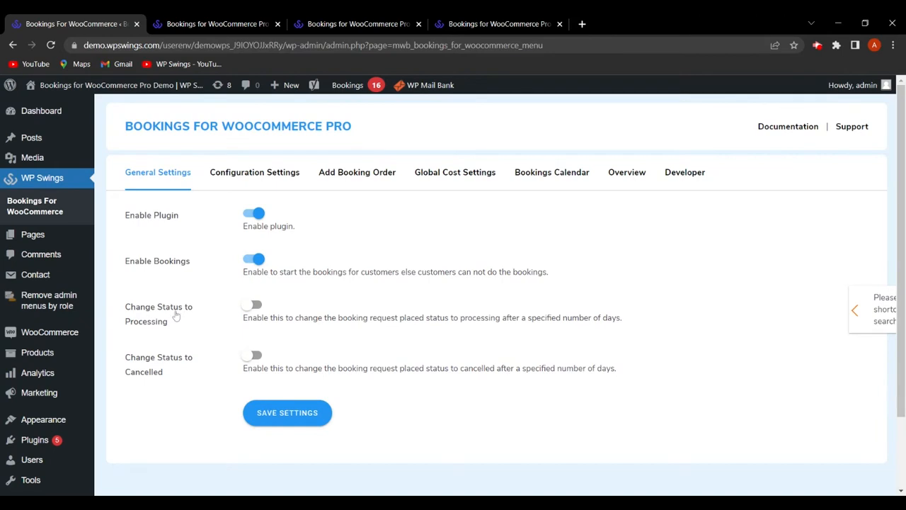
{"action": "left_click", "coordinate": [259, 309]}
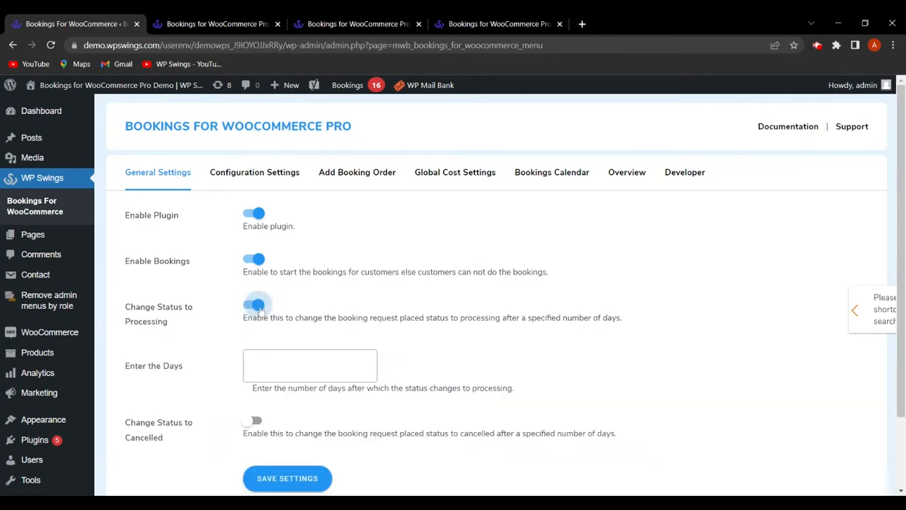
{"action": "scroll", "coordinate": [212, 318], "scroll_direction": "down", "scroll_amount": 2}
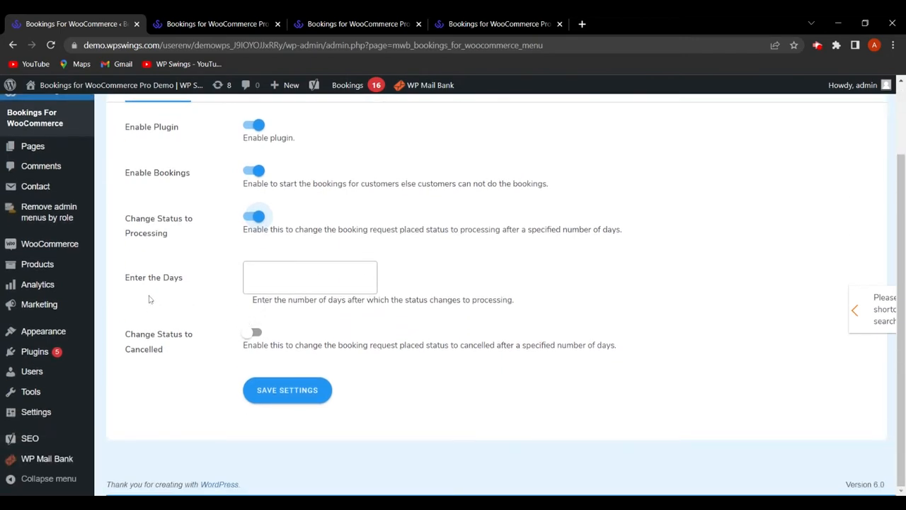
{"action": "left_click", "coordinate": [251, 283]}
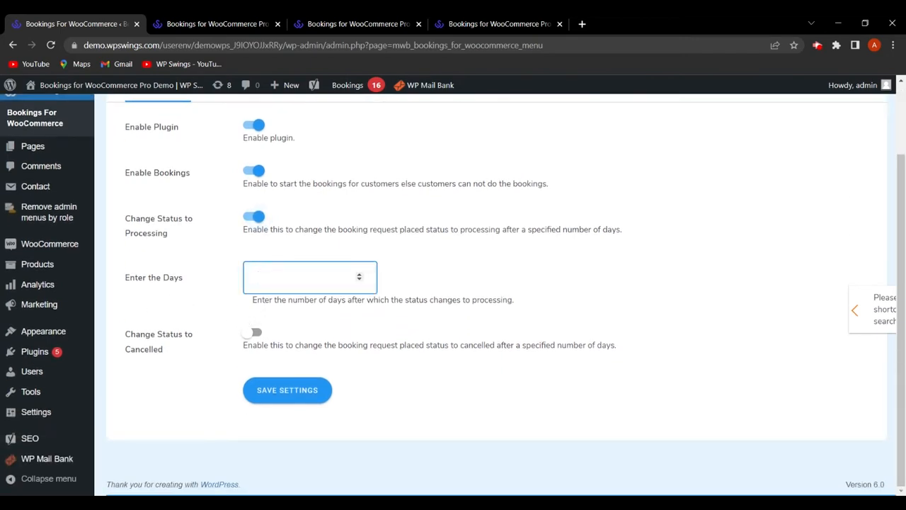
{"action": "type", "text": "2"}
- Enable Change Status to Cancelled and set its number of days to 3
{"action": "left_click", "coordinate": [255, 332]}
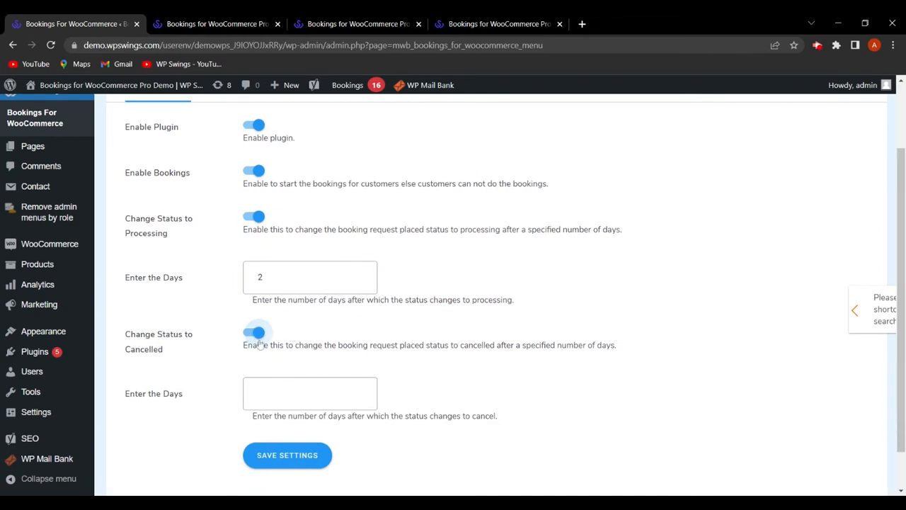
{"action": "scroll", "coordinate": [479, 374], "scroll_direction": "down", "scroll_amount": 1}
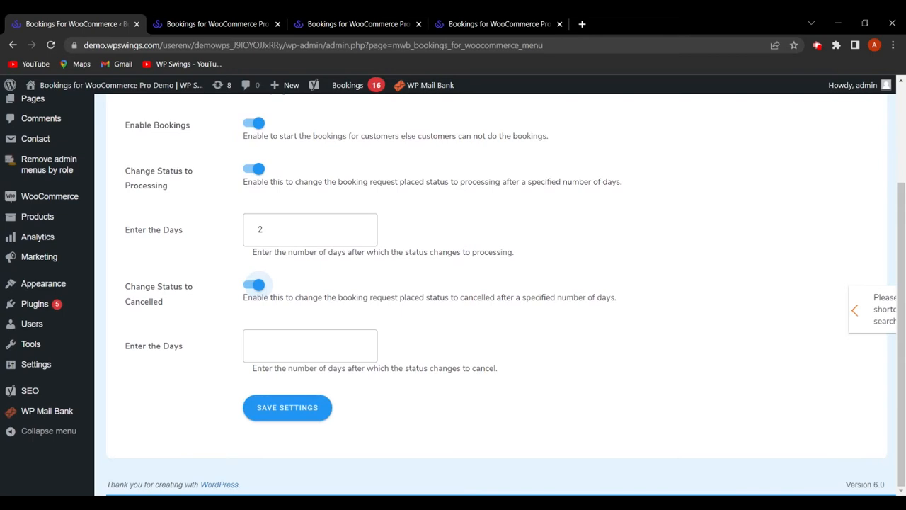
{"action": "left_click", "coordinate": [257, 345]}
{"action": "type", "text": "3"}
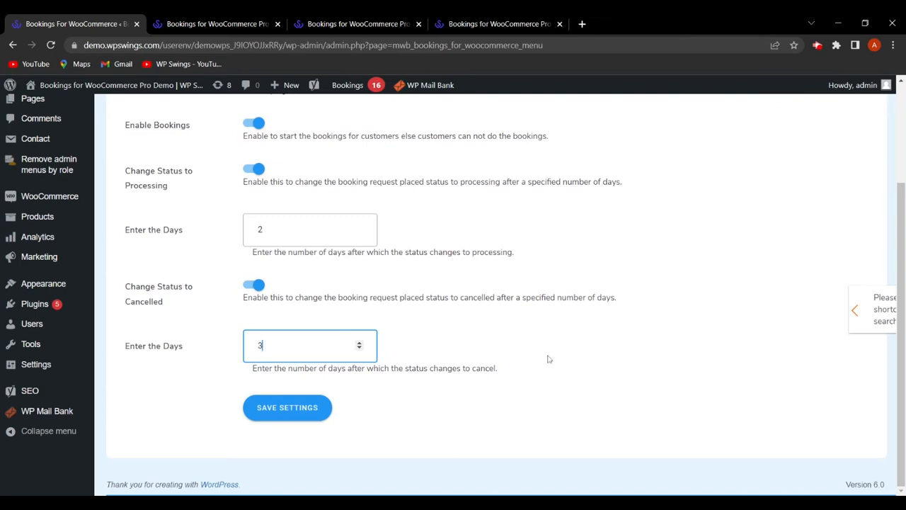
- Save the general booking settings and expand the side notice about the bookable products search widget shortcode
{"action": "scroll", "coordinate": [185, 356], "scroll_direction": "up", "scroll_amount": 2}
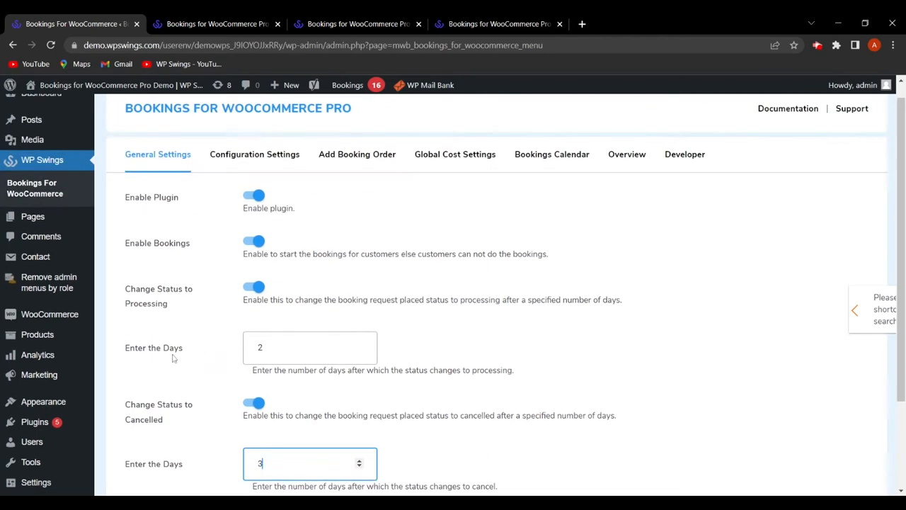
{"action": "scroll", "coordinate": [185, 356], "scroll_direction": "down", "scroll_amount": 2}
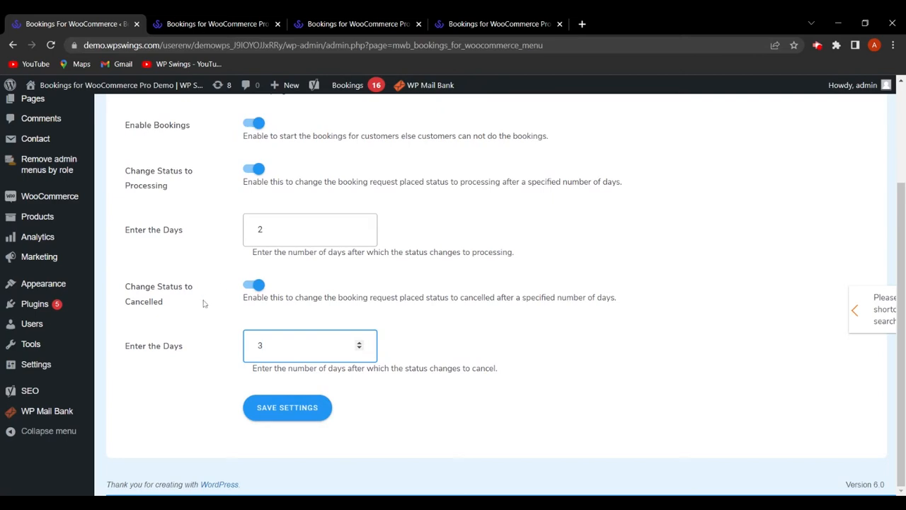
{"action": "scroll", "coordinate": [496, 379], "scroll_direction": "up", "scroll_amount": 2}
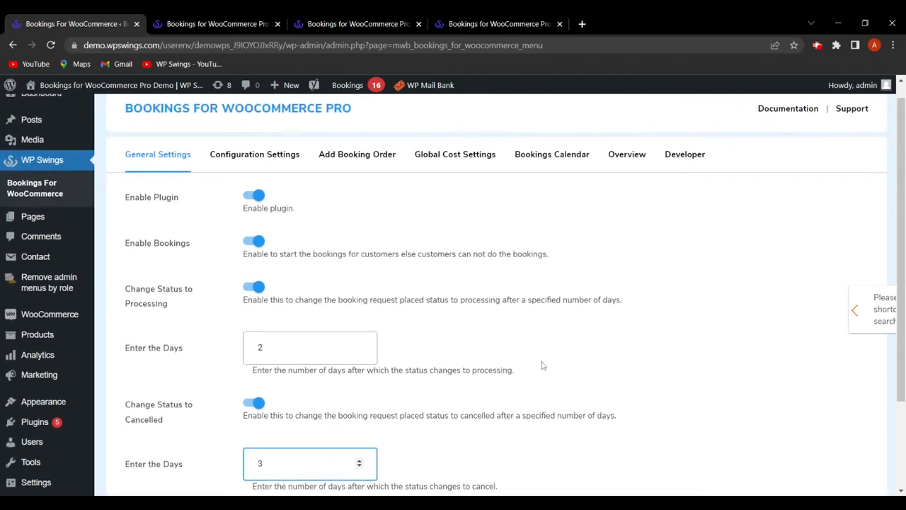
{"action": "scroll", "coordinate": [538, 367], "scroll_direction": "down", "scroll_amount": 2}
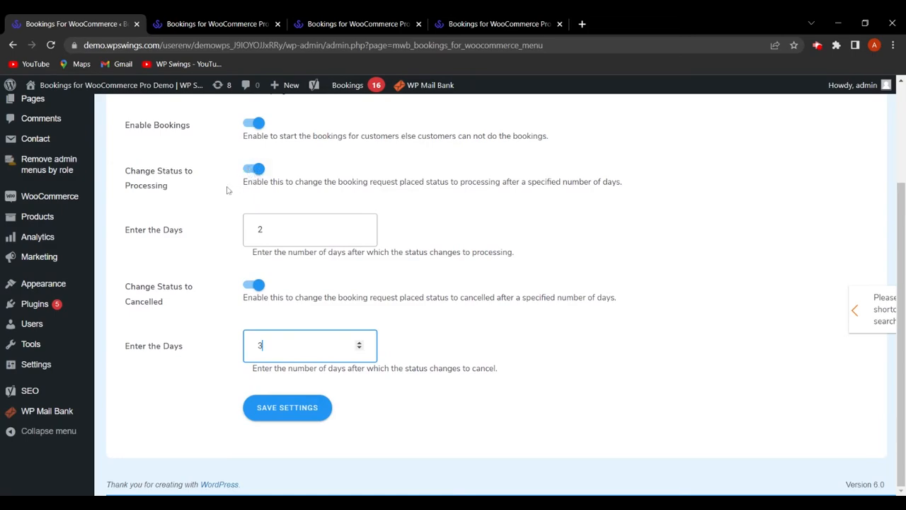
{"action": "scroll", "coordinate": [353, 262], "scroll_direction": "up", "scroll_amount": 2}
{"action": "scroll", "coordinate": [473, 336], "scroll_direction": "down", "scroll_amount": 2}
{"action": "scroll", "coordinate": [383, 321], "scroll_direction": "up", "scroll_amount": 2}
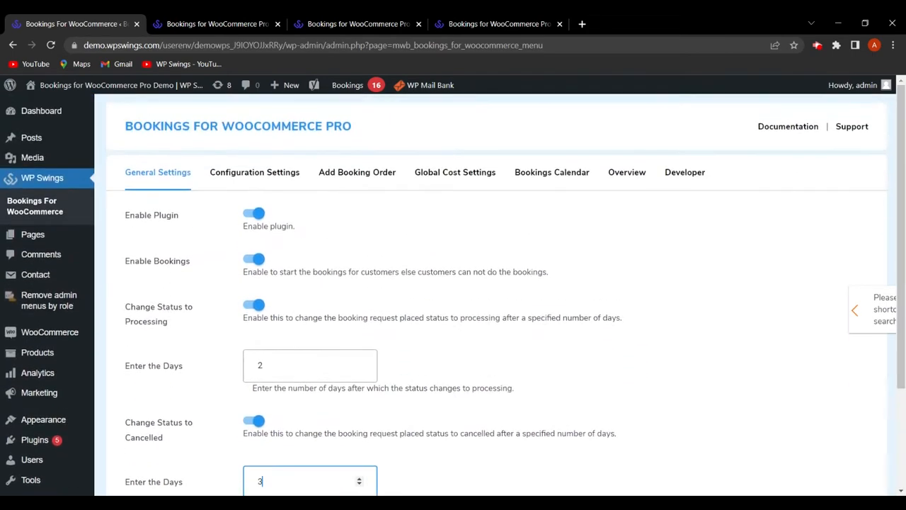
{"action": "scroll", "coordinate": [495, 297], "scroll_direction": "down", "scroll_amount": 2}
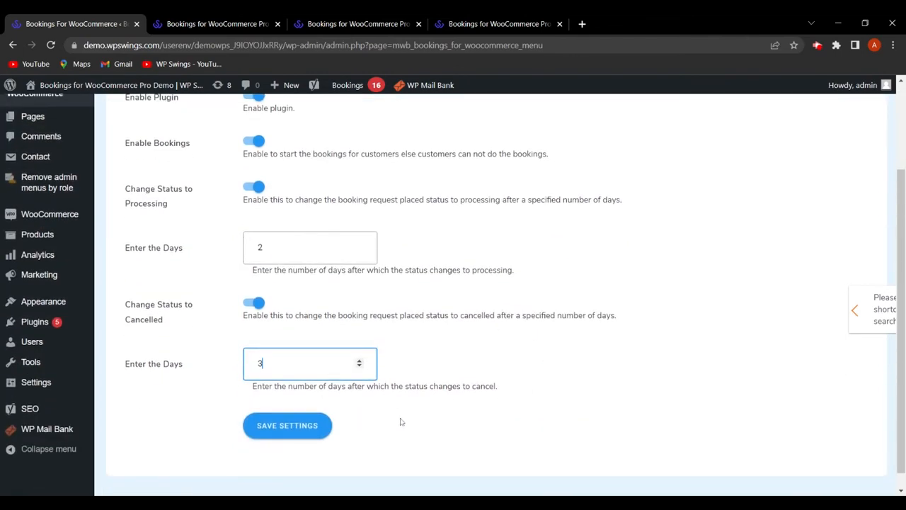
{"action": "left_click", "coordinate": [294, 434]}
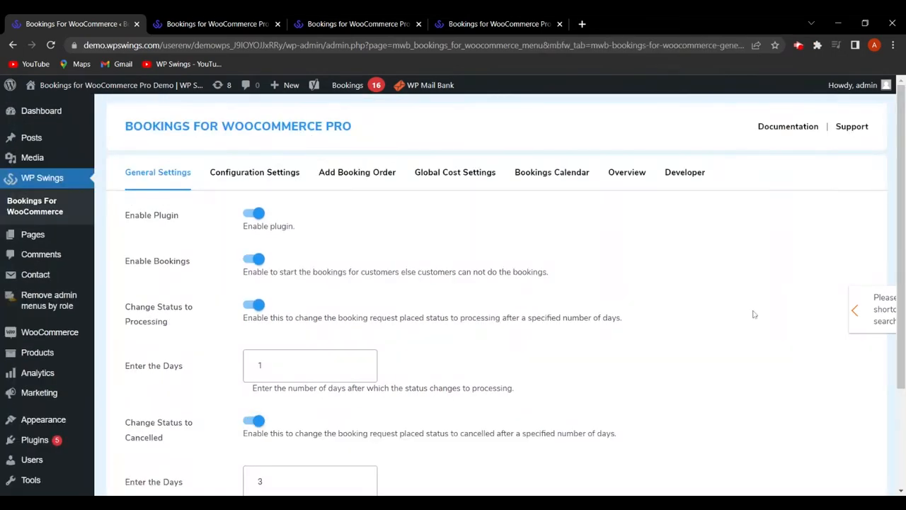
{"action": "left_click", "coordinate": [856, 313]}
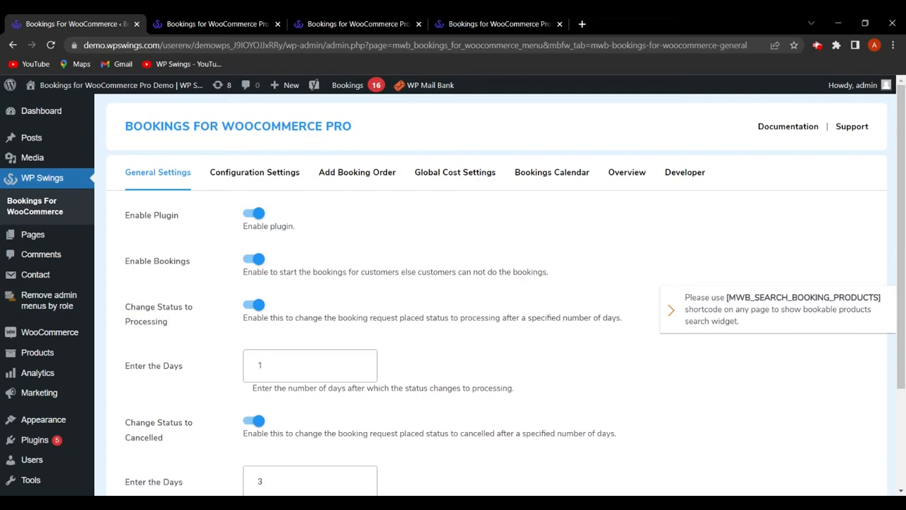
- Copy the [MWB_SEARCH_BOOKING_PRODUCTS] shortcode and start a new page in a separate tab titled "Bookable Resource"
{"action": "left_click_drag", "start_coordinate": [725, 298], "coordinate": [894, 304]}
{"action": "key", "text": "ctrl+c"}
{"action": "mouse_move", "coordinate": [44, 236]}
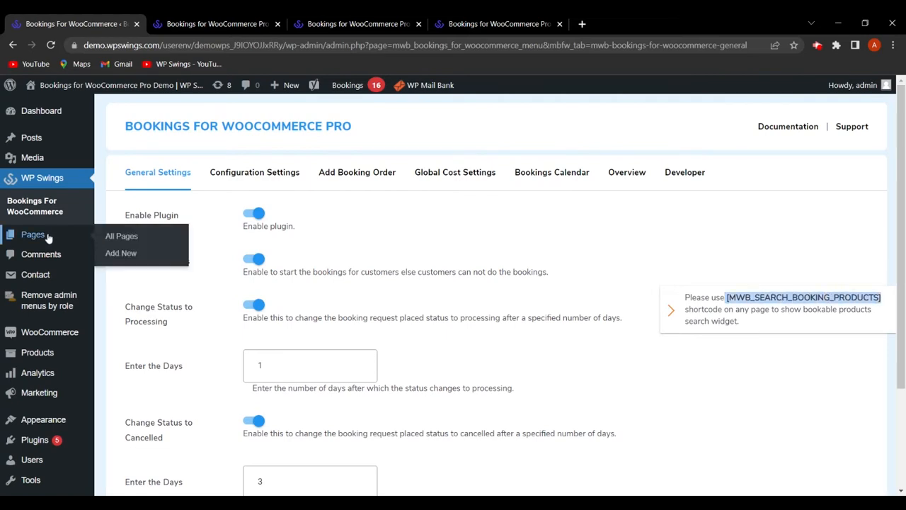
{"action": "left_click", "coordinate": [129, 255], "text": "ctrl"}
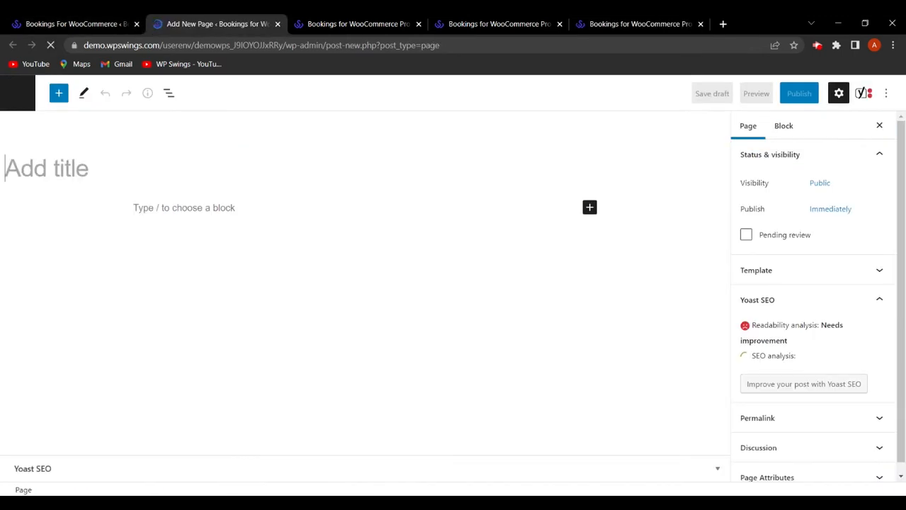
{"action": "type", "text": "Bookable Resource"}
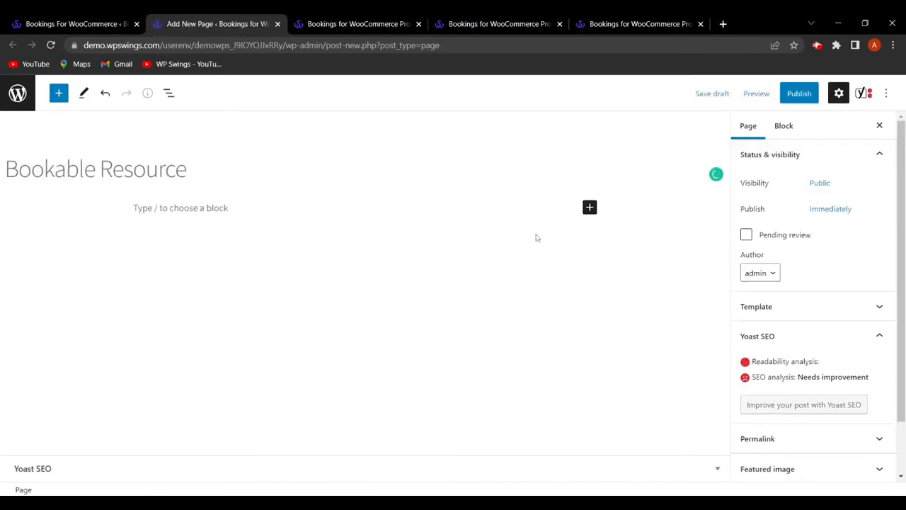
- Add a Shortcode block containing [MWB_SEARCH_BOOKING_PRODUCTS] to the page and publish it
{"action": "left_click", "coordinate": [589, 207]}
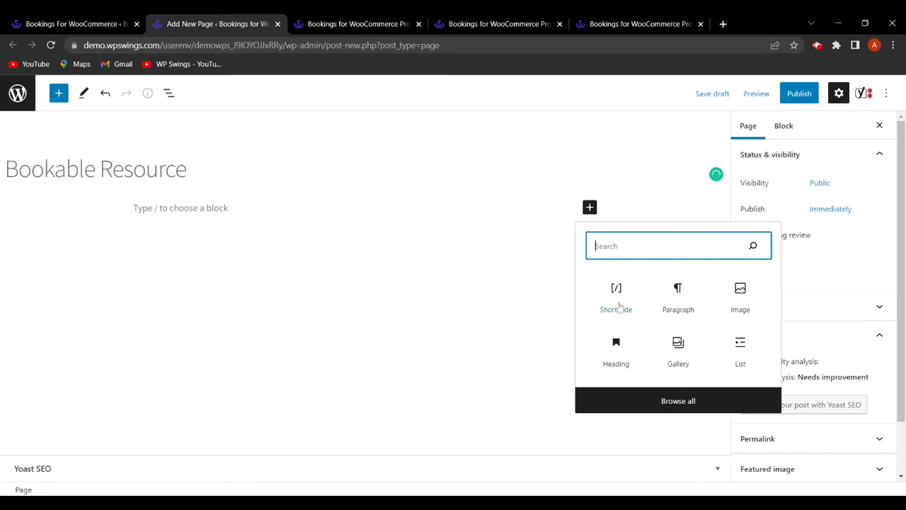
{"action": "left_click", "coordinate": [619, 301]}
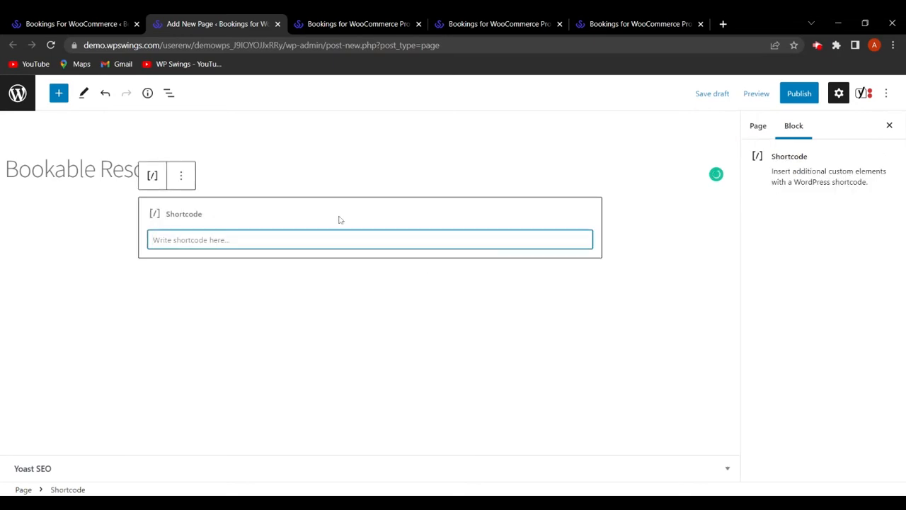
{"action": "key", "text": "ctrl+v"}
{"action": "left_click", "coordinate": [798, 93]}
{"action": "left_click", "coordinate": [793, 96]}
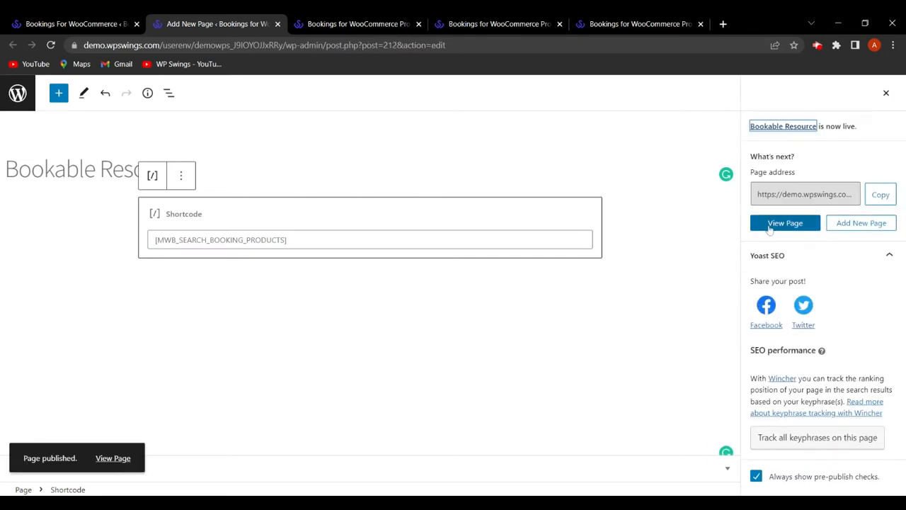
- View the published Bookable Resource page and look over its product search form
{"action": "left_click", "coordinate": [772, 225]}
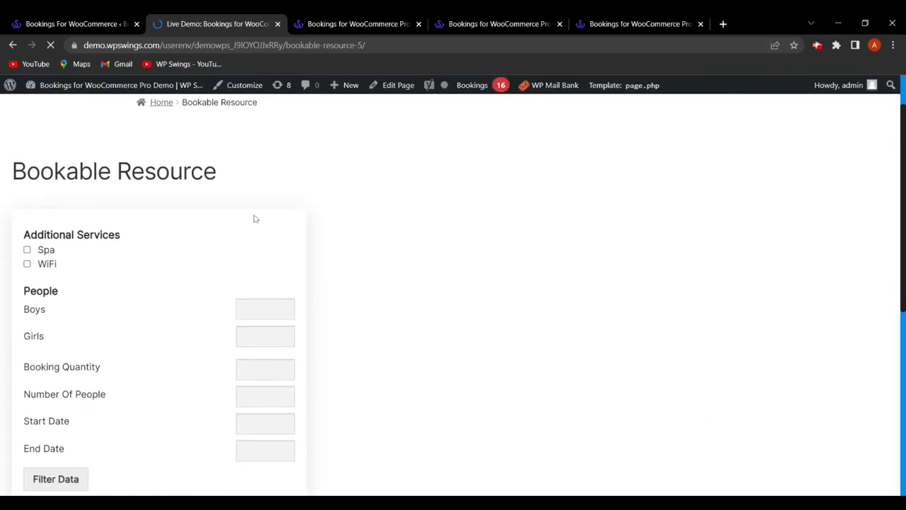
{"action": "scroll", "coordinate": [366, 220], "scroll_direction": "down", "scroll_amount": 2}
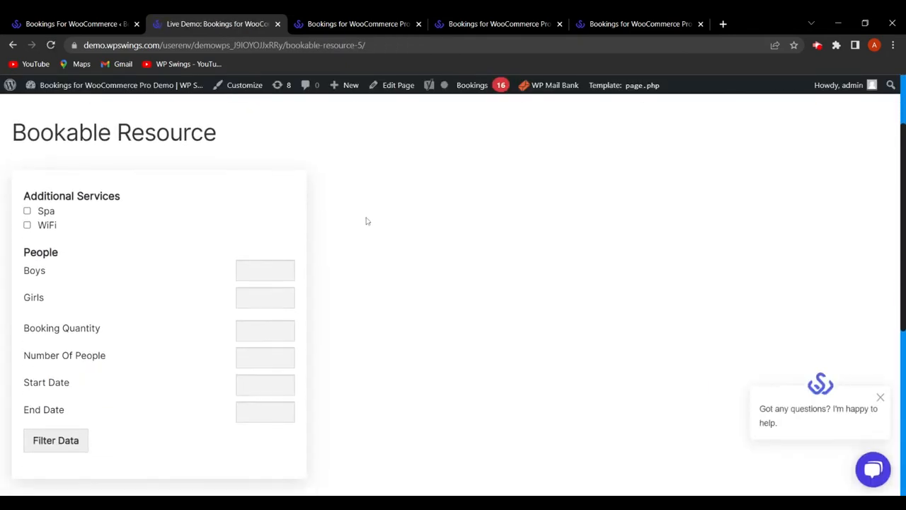
{"action": "scroll", "coordinate": [366, 221], "scroll_direction": "up", "scroll_amount": 2}
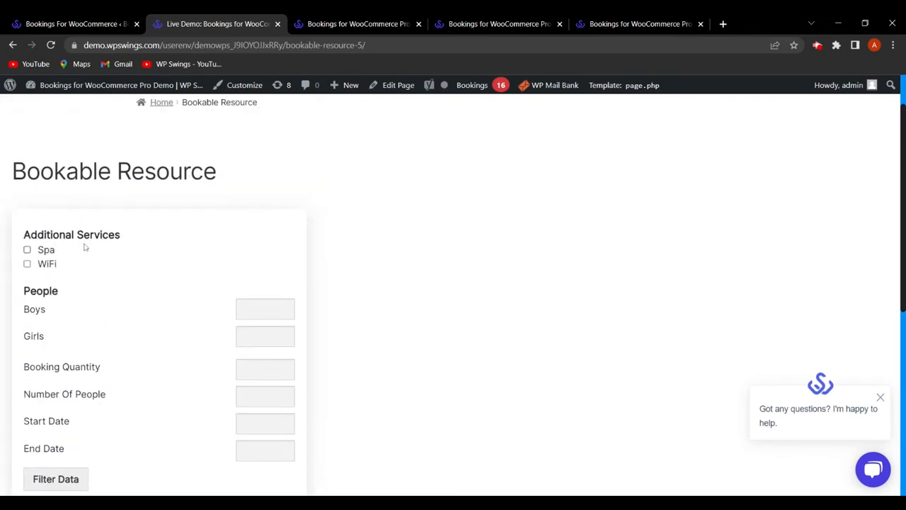
- Filter the bookable products by the Spa service, 2 boys, 3 girls and a booking quantity of 1
{"action": "left_click", "coordinate": [27, 251]}
{"action": "scroll", "coordinate": [160, 263], "scroll_direction": "down", "scroll_amount": 2}
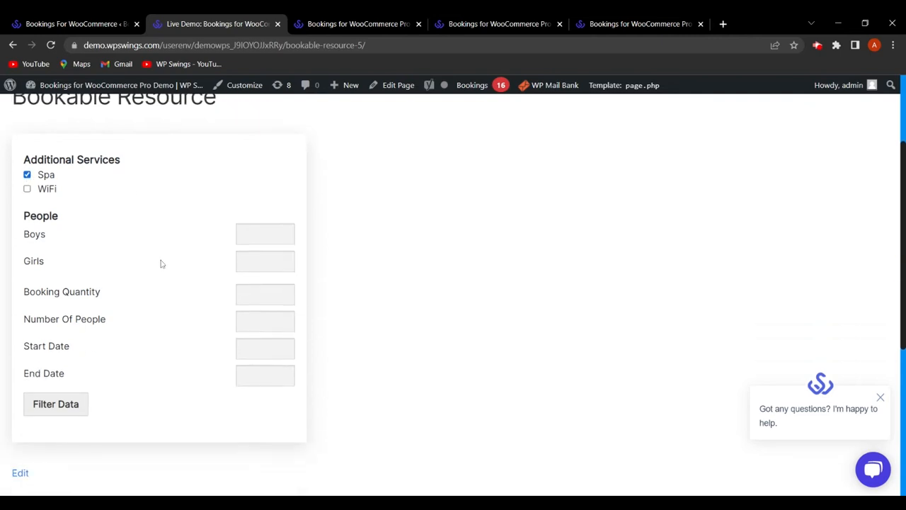
{"action": "left_click", "coordinate": [286, 188]}
{"action": "left_click", "coordinate": [285, 188]}
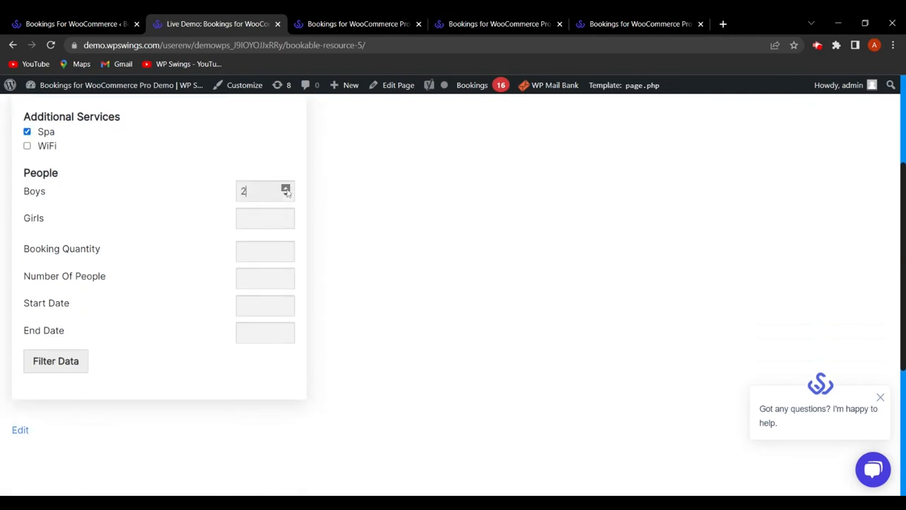
{"action": "left_click", "coordinate": [285, 215]}
{"action": "left_click", "coordinate": [286, 216]}
{"action": "left_click", "coordinate": [285, 248]}
{"action": "left_click", "coordinate": [64, 363]}
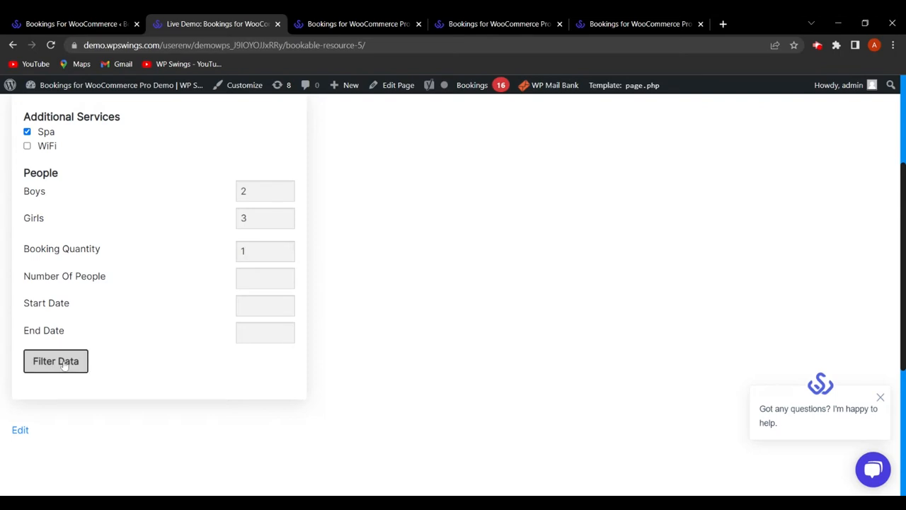
- Review the products listed under the filter form and close the Bookable Resource page
{"action": "scroll", "coordinate": [227, 303], "scroll_direction": "up", "scroll_amount": 2}
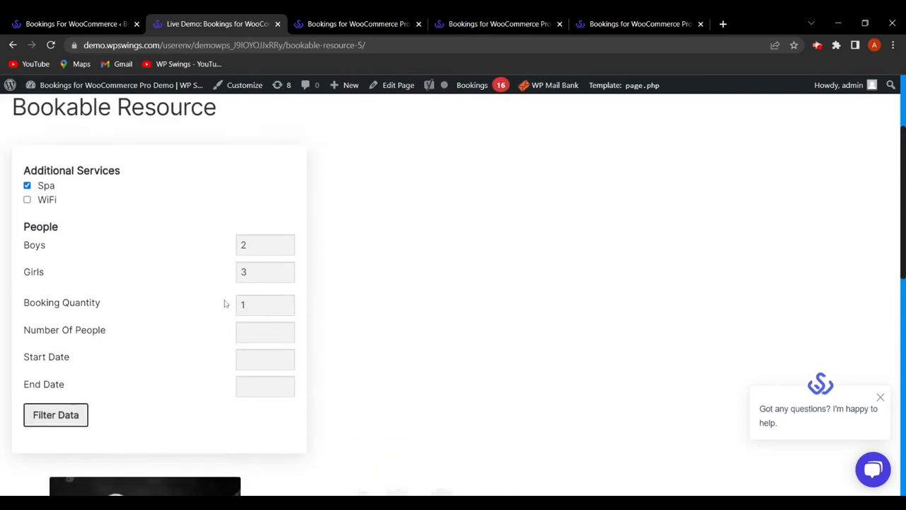
{"action": "scroll", "coordinate": [344, 358], "scroll_direction": "down", "scroll_amount": 3}
{"action": "scroll", "coordinate": [395, 351], "scroll_direction": "down", "scroll_amount": 3}
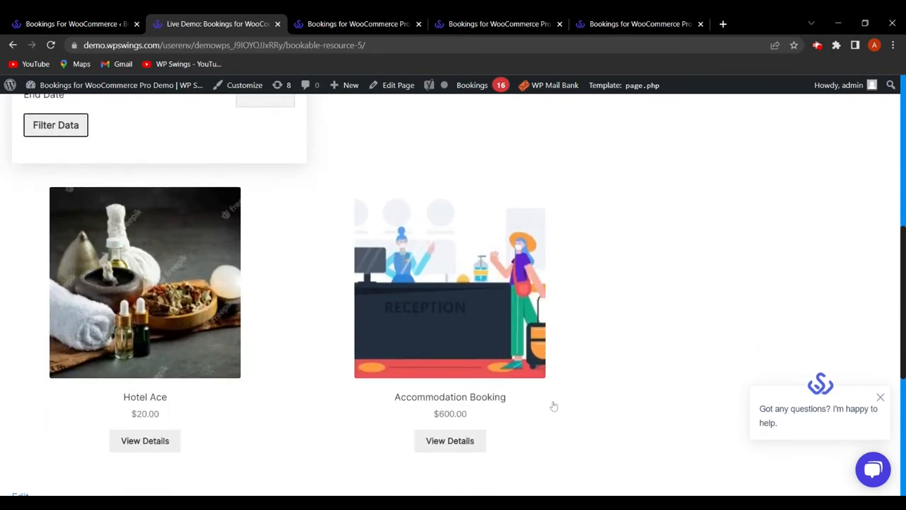
{"action": "scroll", "coordinate": [87, 302], "scroll_direction": "up", "scroll_amount": 3}
{"action": "scroll", "coordinate": [215, 179], "scroll_direction": "up", "scroll_amount": 2}
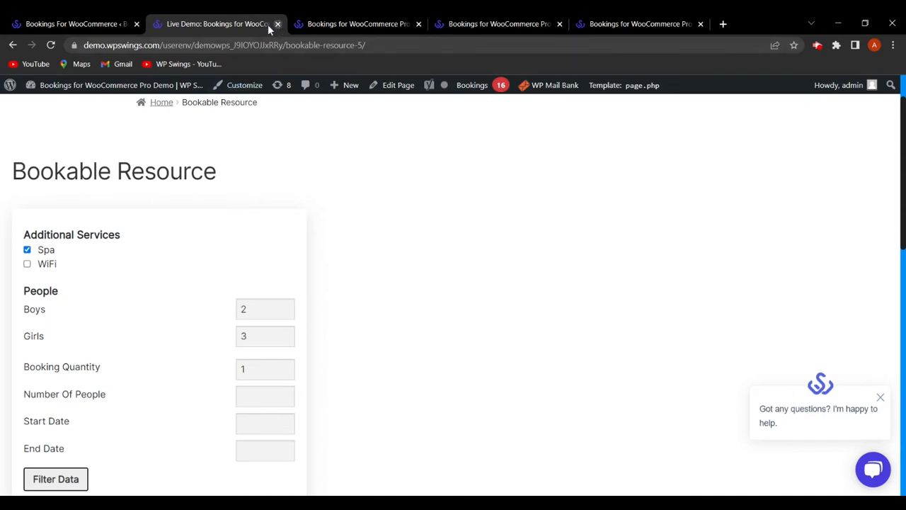
{"action": "left_click", "coordinate": [277, 24]}
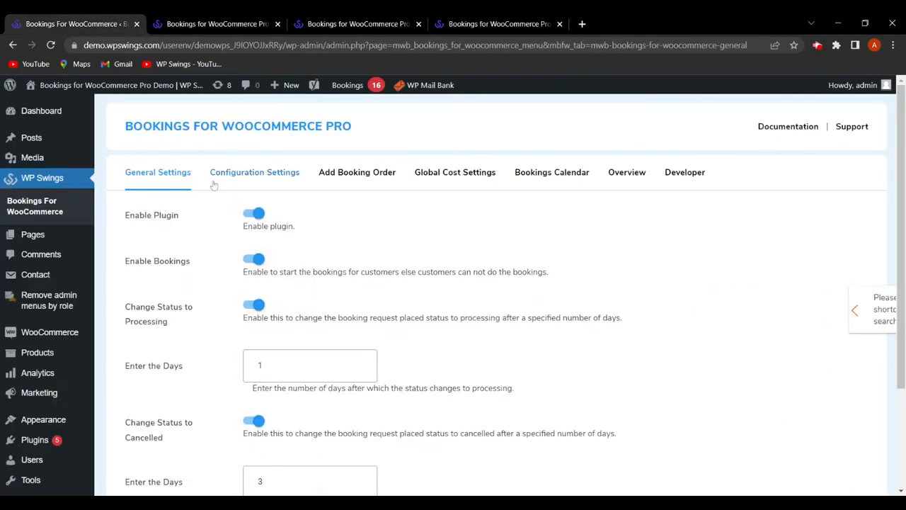
- In the booking form configuration settings, enable Display Additional Services Details
{"action": "left_click", "coordinate": [256, 177]}
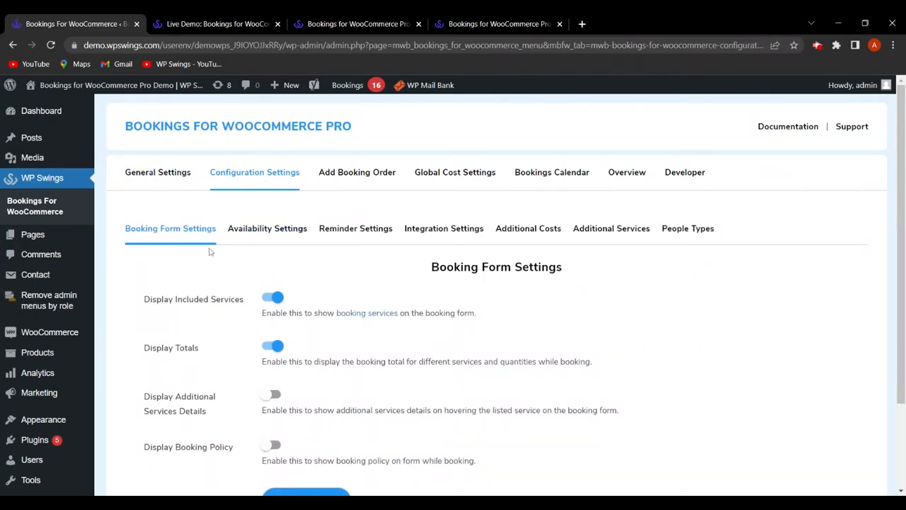
{"action": "scroll", "coordinate": [241, 241], "scroll_direction": "down", "scroll_amount": 1}
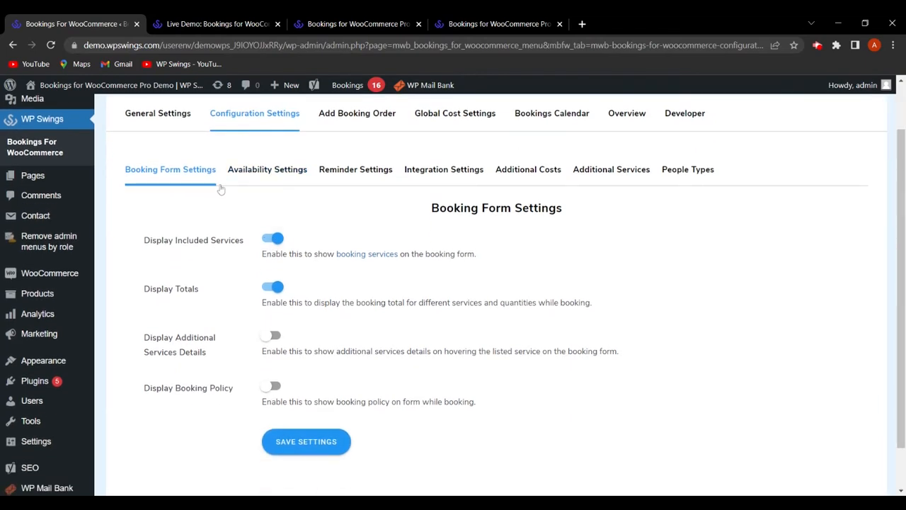
{"action": "scroll", "coordinate": [303, 266], "scroll_direction": "down", "scroll_amount": 1}
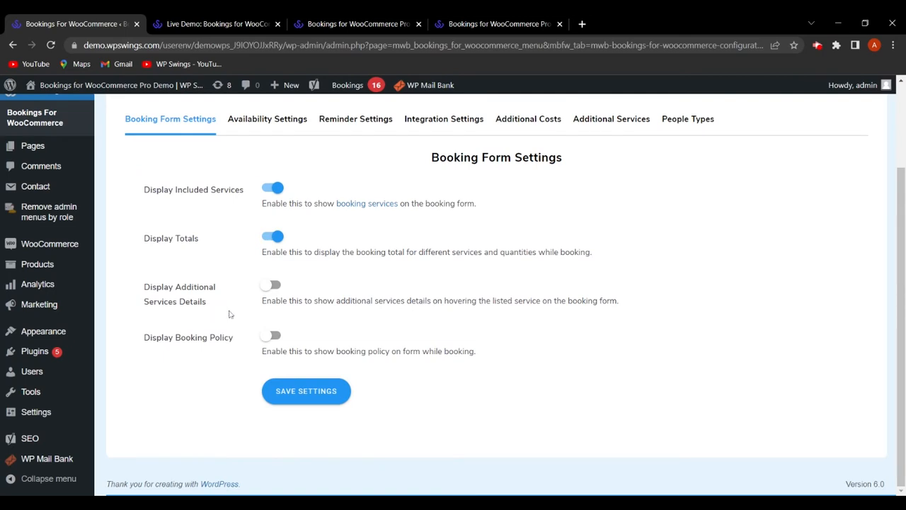
{"action": "left_click", "coordinate": [271, 286]}
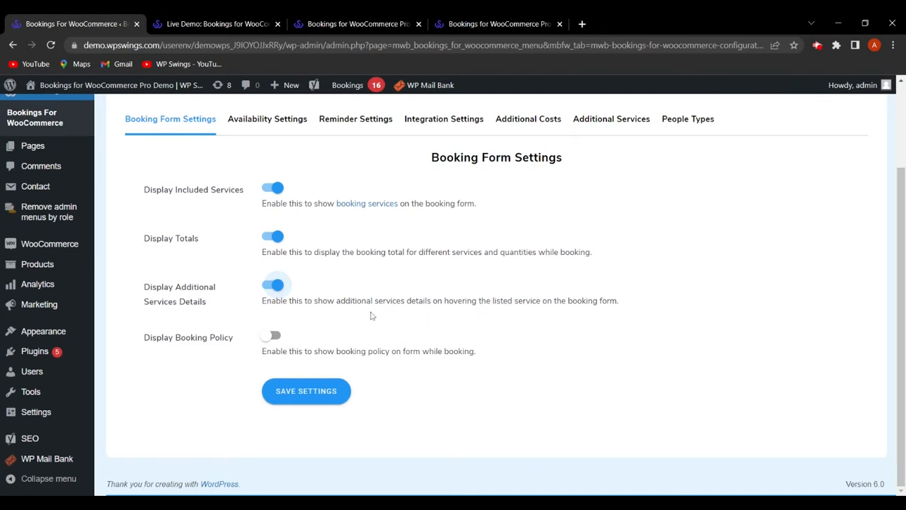
{"action": "scroll", "coordinate": [370, 315], "scroll_direction": "up", "scroll_amount": 2}
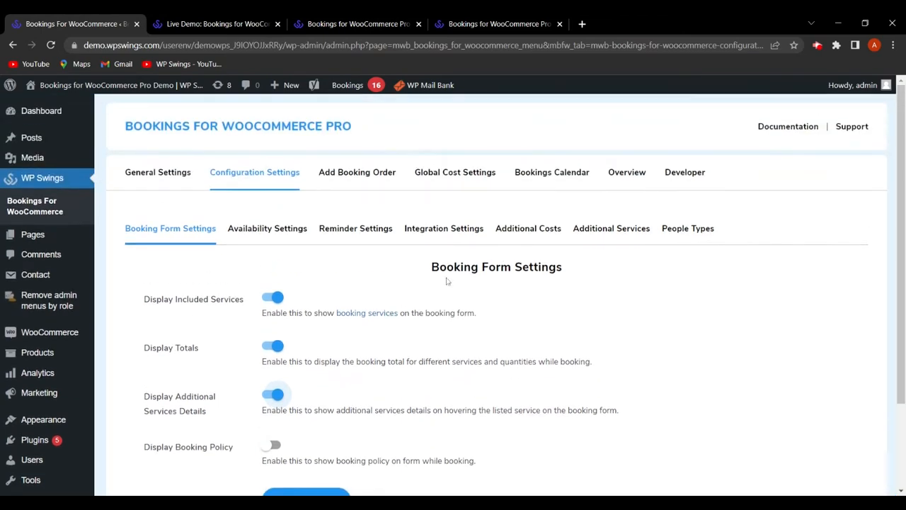
- Open the Spa entry among the additional services for editing and examine its description and service cost
{"action": "left_click", "coordinate": [620, 232]}
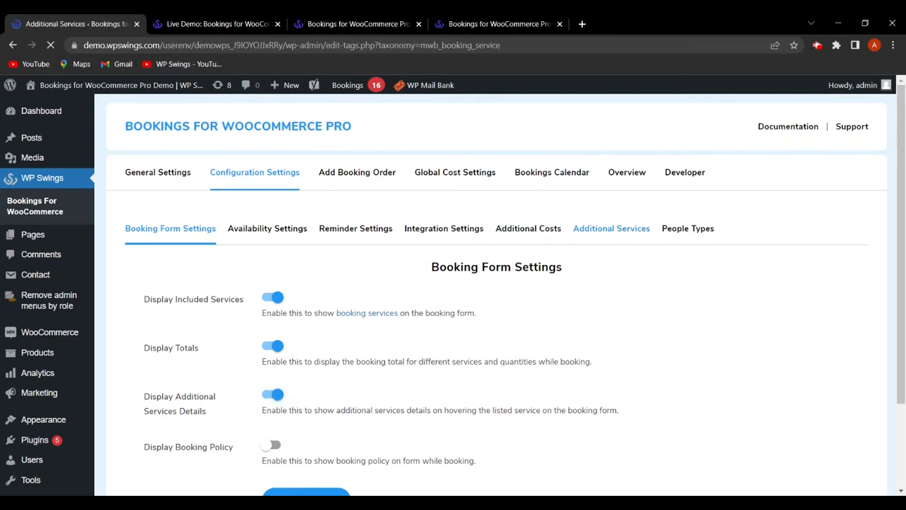
{"action": "scroll", "coordinate": [496, 304], "scroll_direction": "down", "scroll_amount": 2}
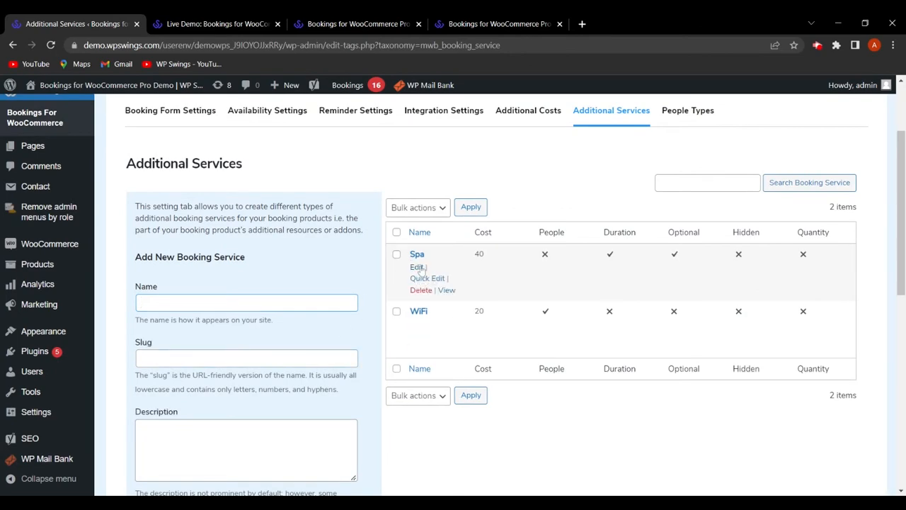
{"action": "left_click", "coordinate": [416, 267]}
{"action": "scroll", "coordinate": [292, 313], "scroll_direction": "down", "scroll_amount": 3}
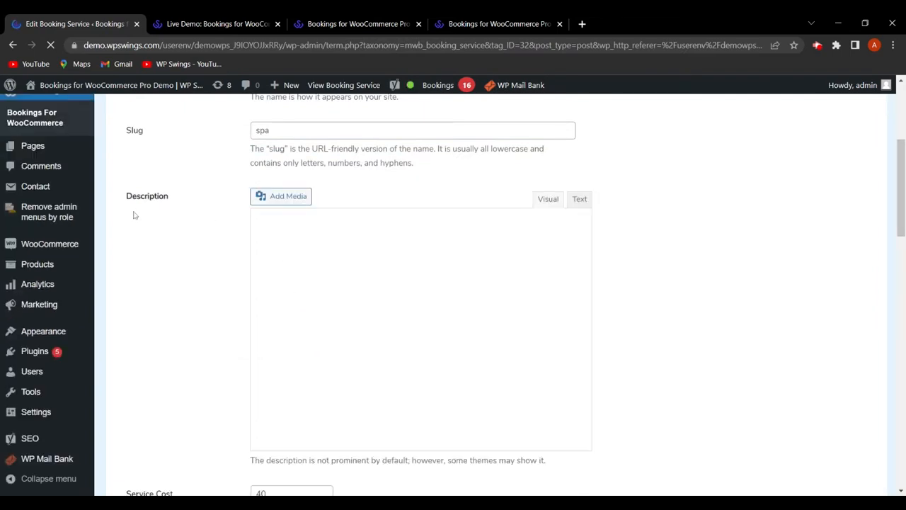
{"action": "scroll", "coordinate": [322, 246], "scroll_direction": "down", "scroll_amount": 2}
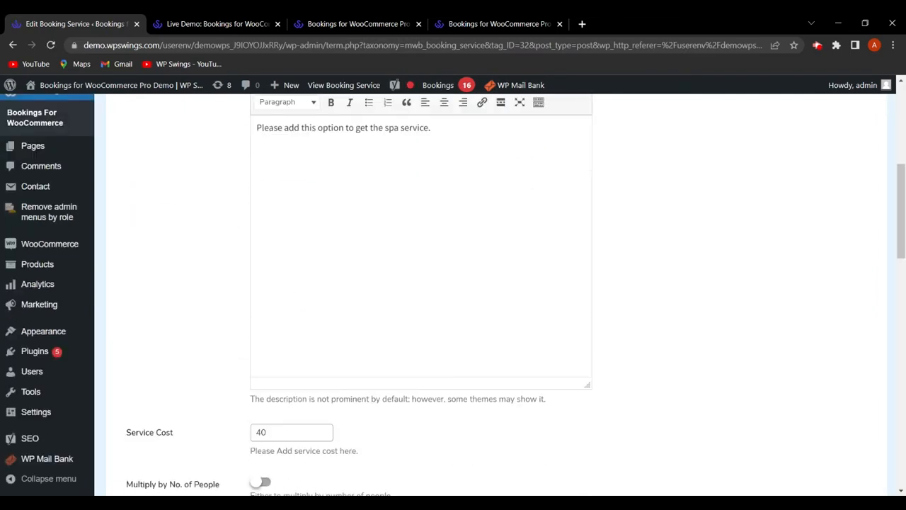
{"action": "scroll", "coordinate": [453, 283], "scroll_direction": "up", "scroll_amount": 3}
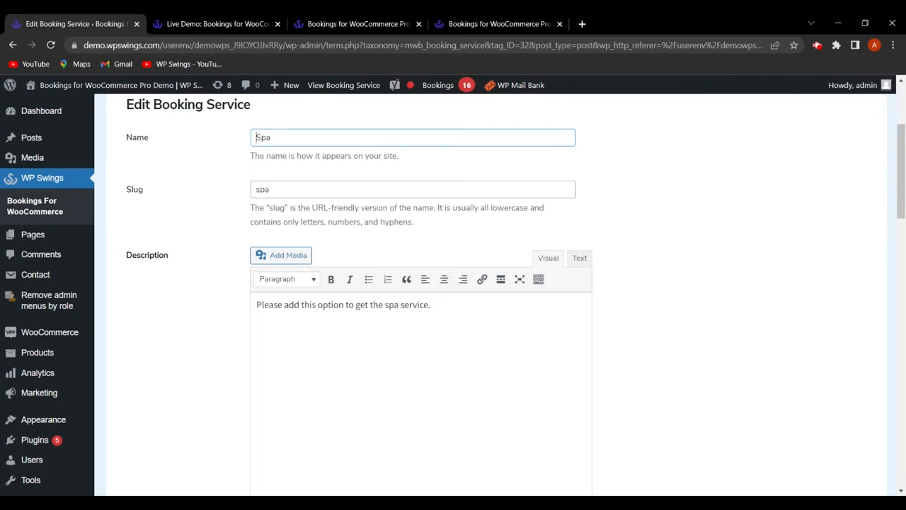
{"action": "scroll", "coordinate": [333, 262], "scroll_direction": "up", "scroll_amount": 3}
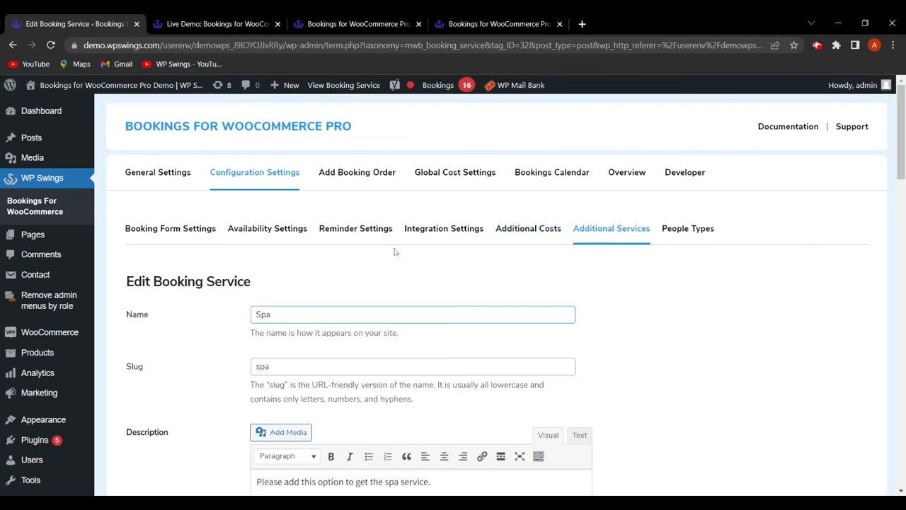
- Return to the Booking Form Settings and switch Display Booking Policy off and on again
{"action": "left_click", "coordinate": [184, 233]}
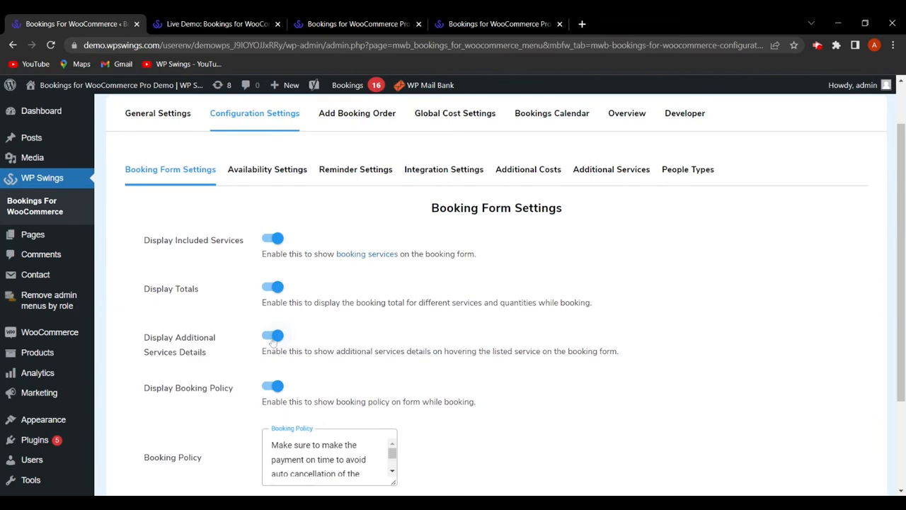
{"action": "scroll", "coordinate": [195, 391], "scroll_direction": "down", "scroll_amount": 1}
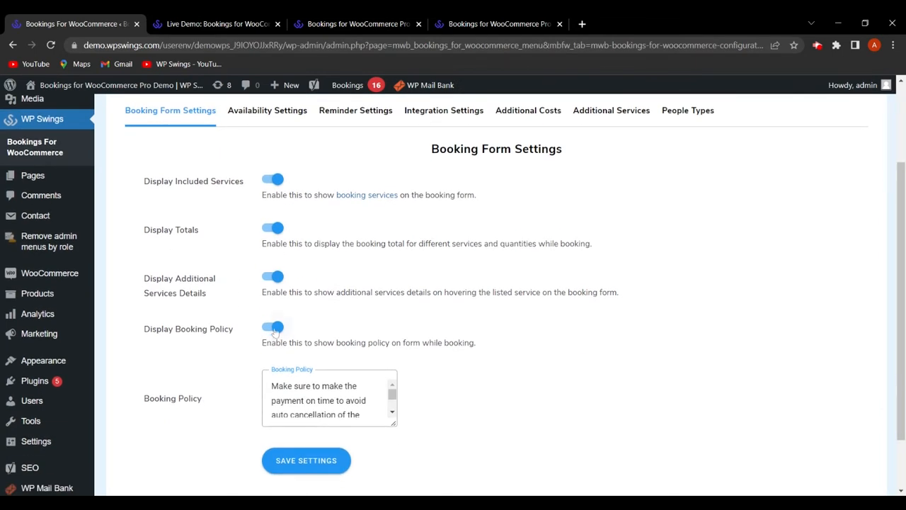
{"action": "left_click", "coordinate": [275, 328]}
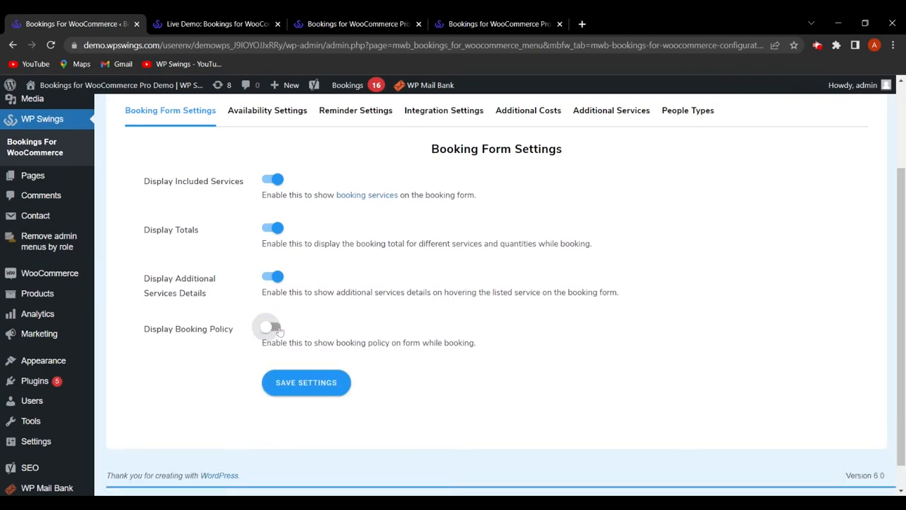
{"action": "left_click", "coordinate": [276, 328]}
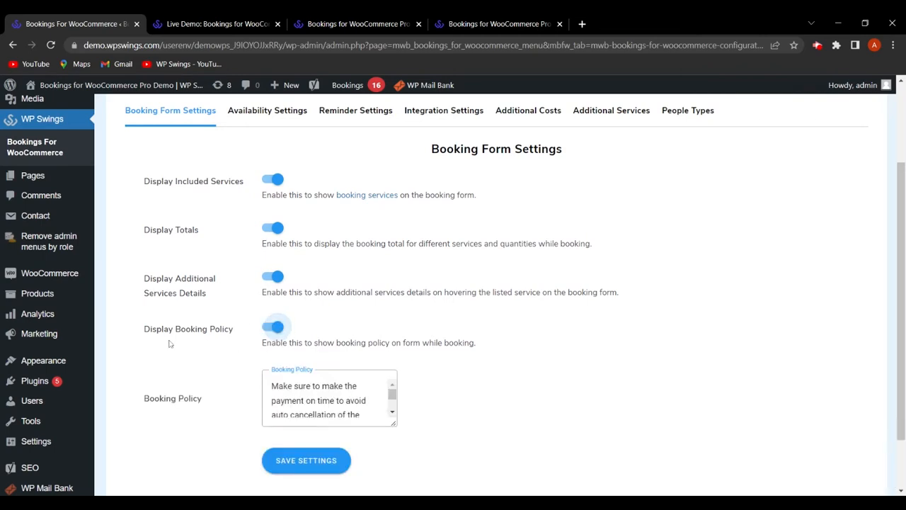
- Read through the Booking Policy text and save the booking form settings
{"action": "scroll", "coordinate": [166, 347], "scroll_direction": "down", "scroll_amount": 2}
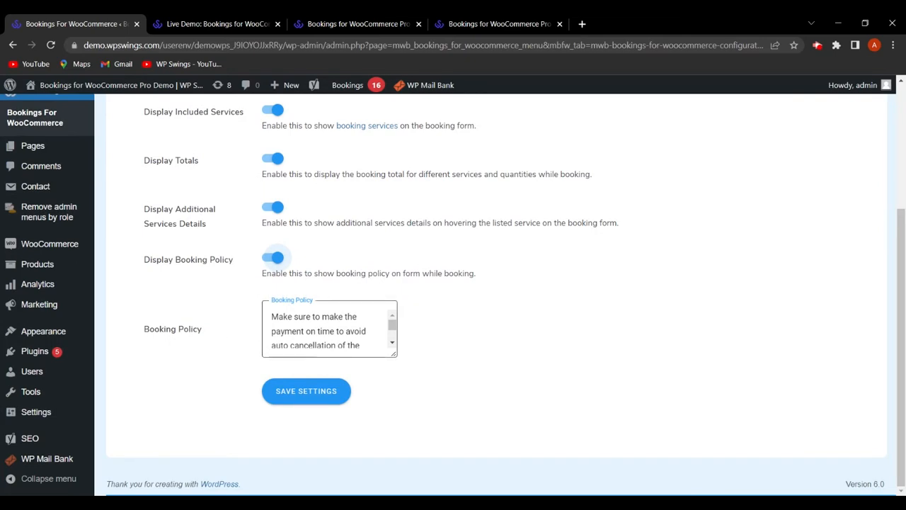
{"action": "scroll", "coordinate": [329, 329], "scroll_direction": "down", "scroll_amount": 2}
{"action": "scroll", "coordinate": [329, 329], "scroll_direction": "up", "scroll_amount": 2}
{"action": "scroll", "coordinate": [329, 330], "scroll_direction": "down", "scroll_amount": 2}
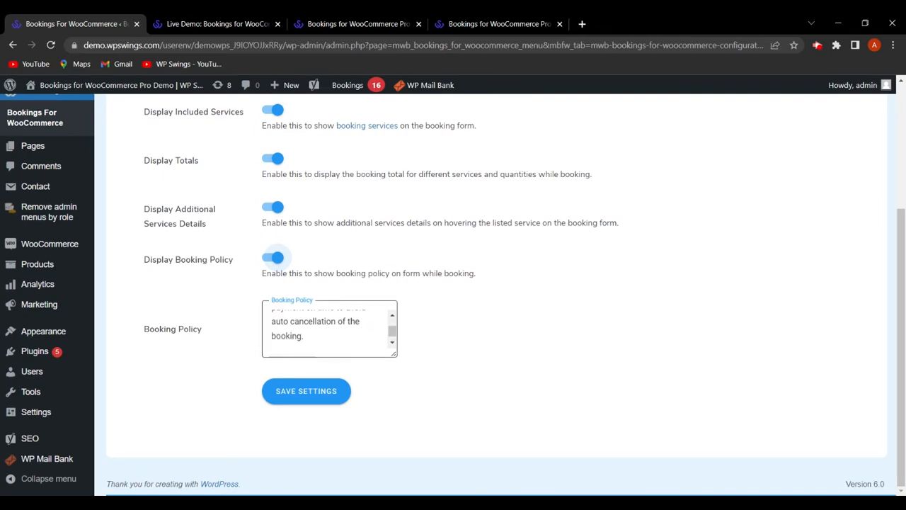
{"action": "scroll", "coordinate": [322, 347], "scroll_direction": "up", "scroll_amount": 2}
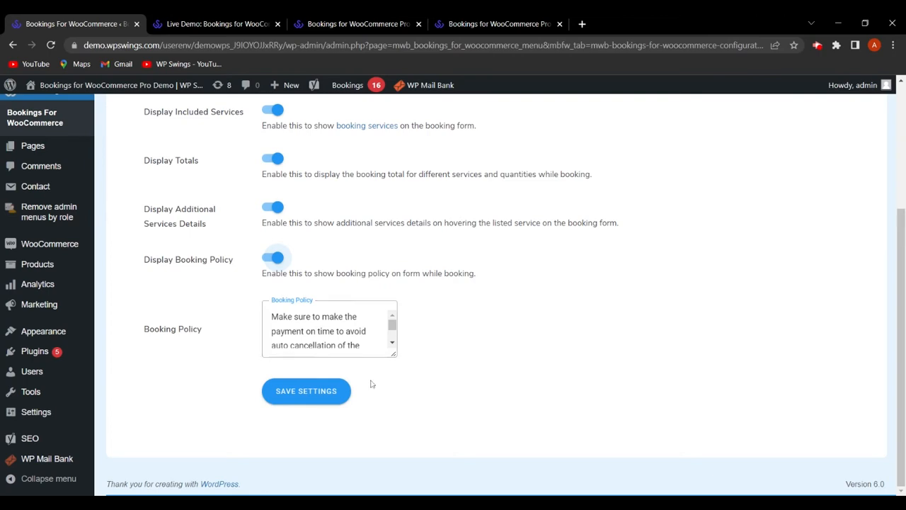
{"action": "left_click", "coordinate": [317, 396]}
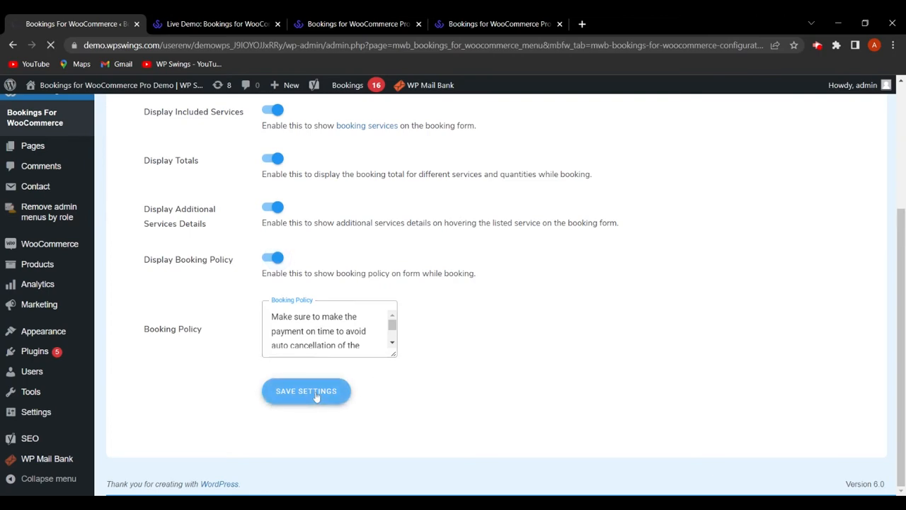
- On the Hotel Ace product page, pick a From date and the 8th as To date, and examine the cost breakdown and booking policy
{"action": "left_click", "coordinate": [209, 23]}
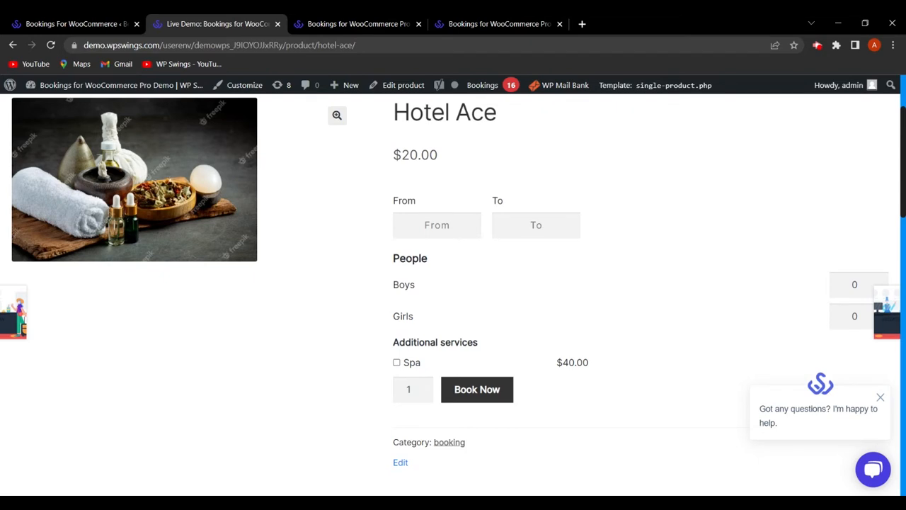
{"action": "scroll", "coordinate": [413, 366], "scroll_direction": "down", "scroll_amount": 3}
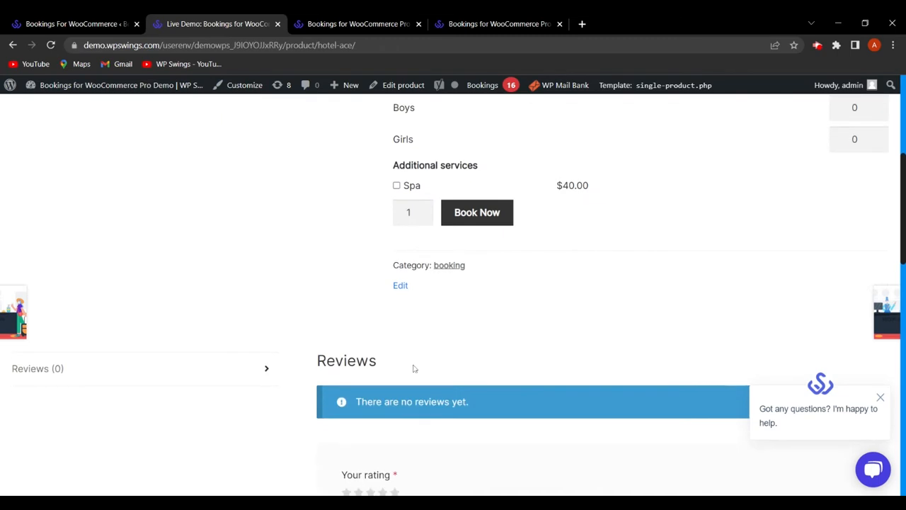
{"action": "scroll", "coordinate": [497, 291], "scroll_direction": "up", "scroll_amount": 3}
{"action": "left_click", "coordinate": [437, 224]}
{"action": "left_click", "coordinate": [446, 324]}
{"action": "left_click", "coordinate": [564, 326]}
{"action": "scroll", "coordinate": [330, 352], "scroll_direction": "down", "scroll_amount": 3}
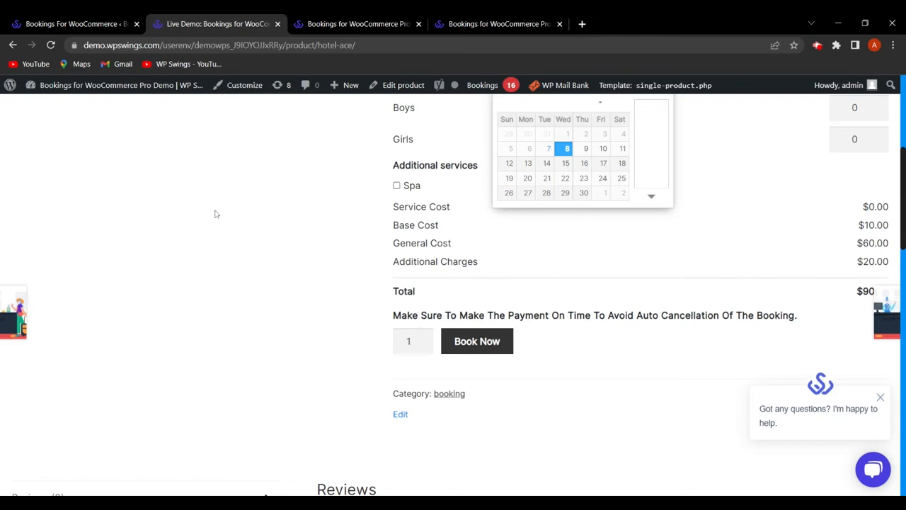
- Compare the saved booking form display options with the services, totals and policy shown on the Hotel Ace booking form
{"action": "left_click", "coordinate": [61, 23]}
{"action": "scroll", "coordinate": [274, 296], "scroll_direction": "down", "scroll_amount": 3}
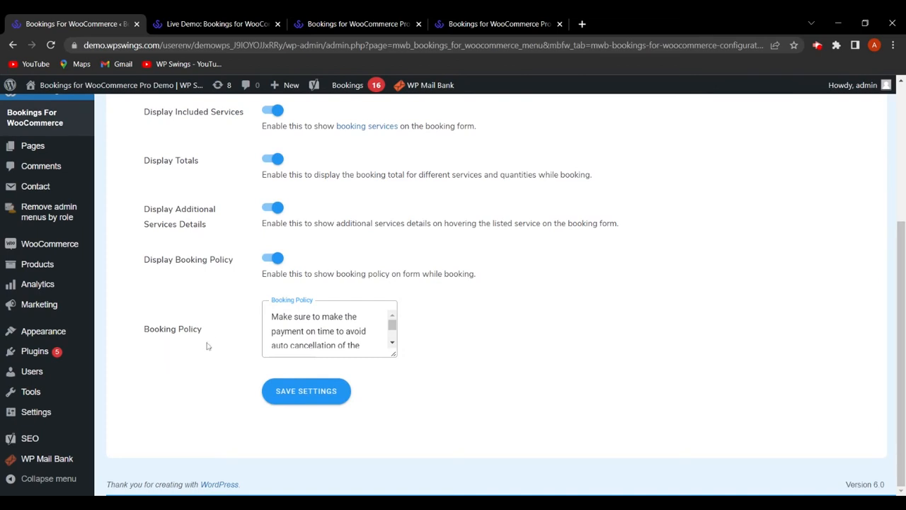
{"action": "left_click", "coordinate": [234, 23]}
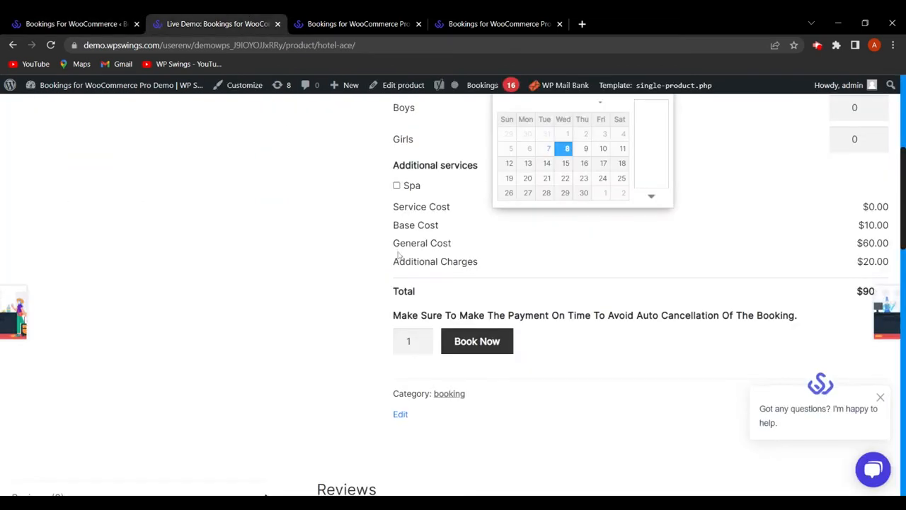
{"action": "left_click", "coordinate": [78, 24]}
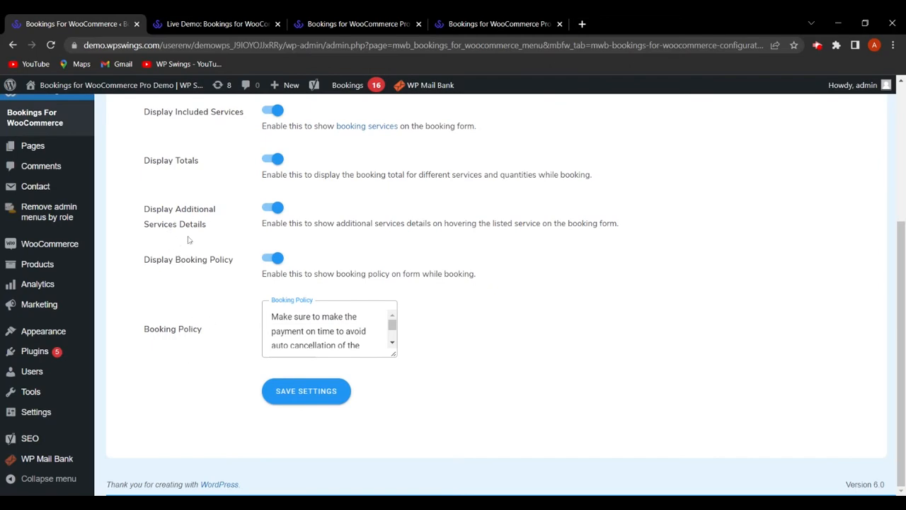
- Open the Availability Settings and review the morning, lunch and night times for each day of the week
{"action": "scroll", "coordinate": [220, 241], "scroll_direction": "up", "scroll_amount": 5}
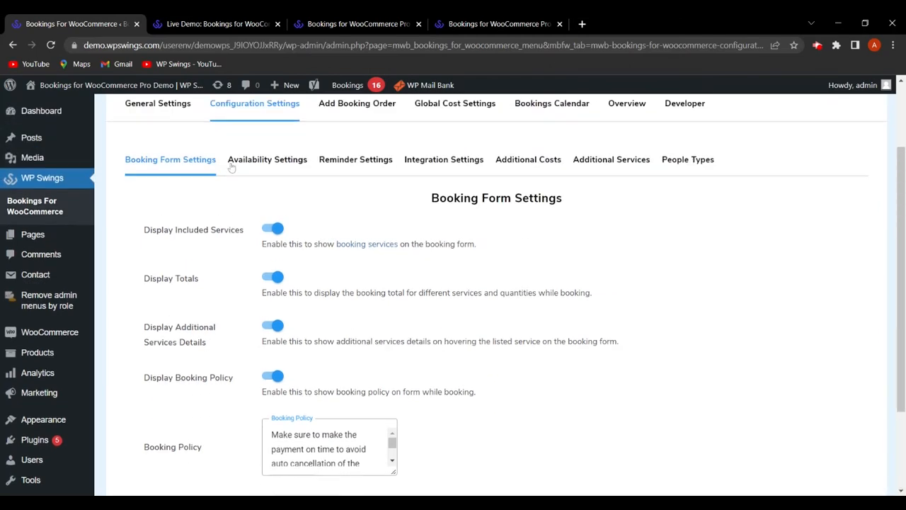
{"action": "left_click", "coordinate": [279, 162]}
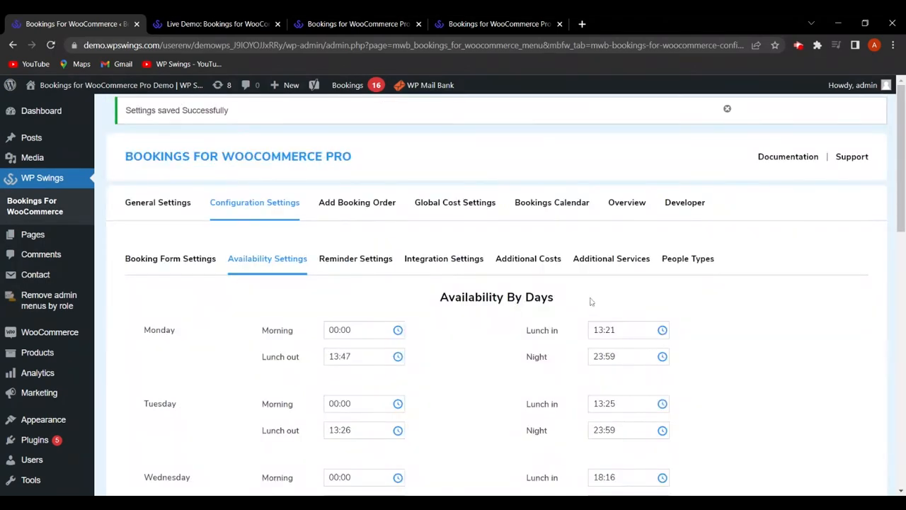
{"action": "scroll", "coordinate": [385, 276], "scroll_direction": "down", "scroll_amount": 1}
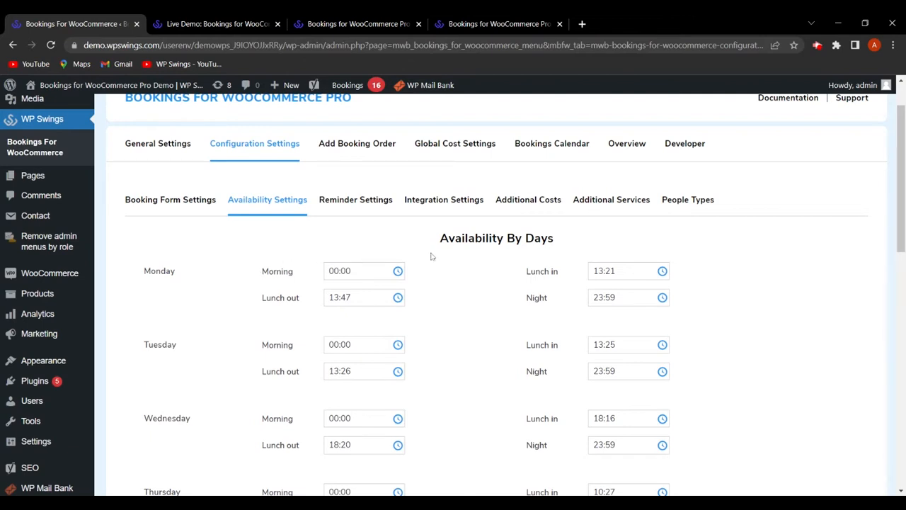
{"action": "scroll", "coordinate": [304, 248], "scroll_direction": "down", "scroll_amount": 1}
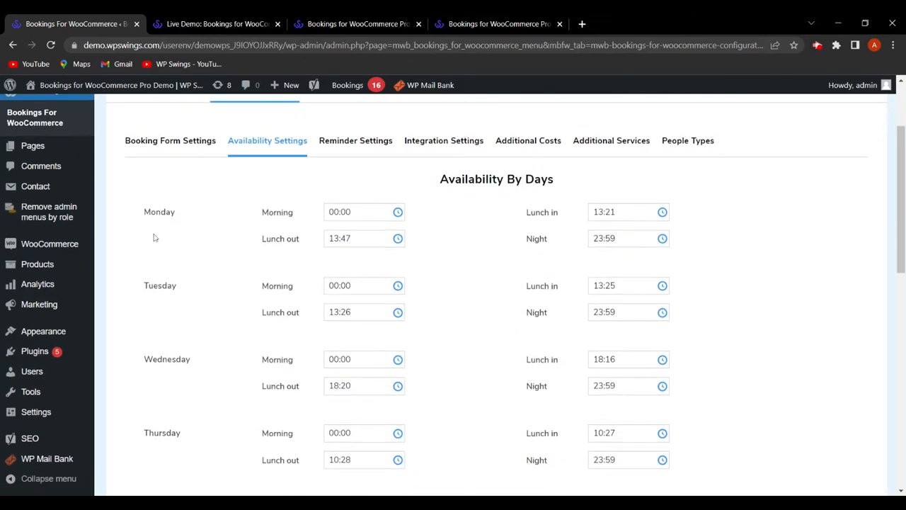
{"action": "scroll", "coordinate": [207, 309], "scroll_direction": "down", "scroll_amount": 2}
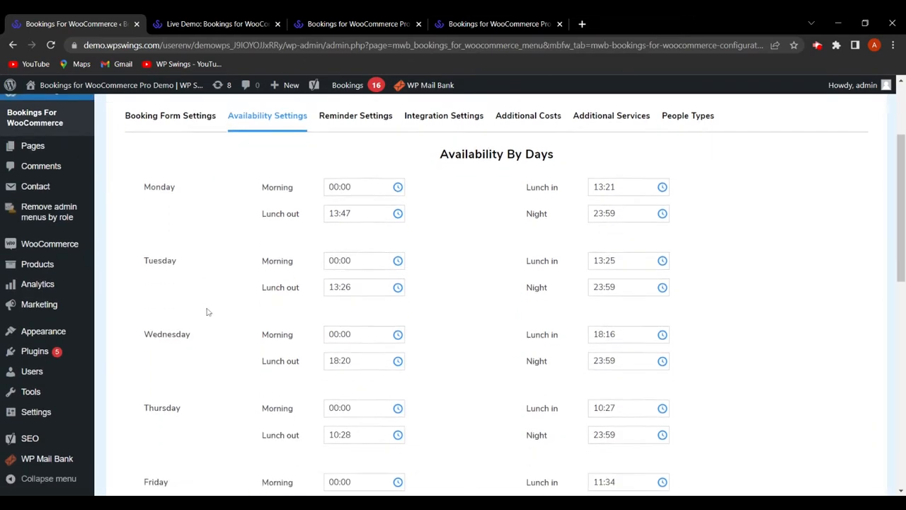
{"action": "scroll", "coordinate": [210, 369], "scroll_direction": "down", "scroll_amount": 1}
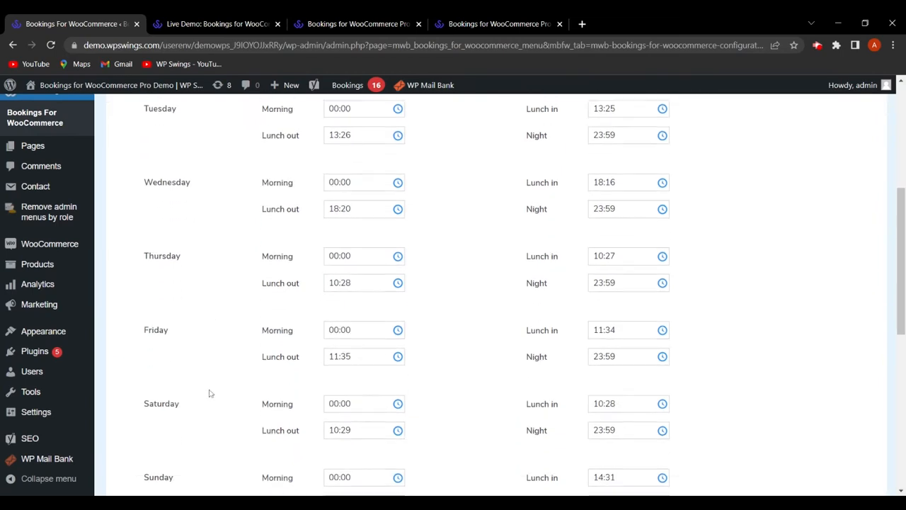
{"action": "scroll", "coordinate": [220, 438], "scroll_direction": "up", "scroll_amount": 2}
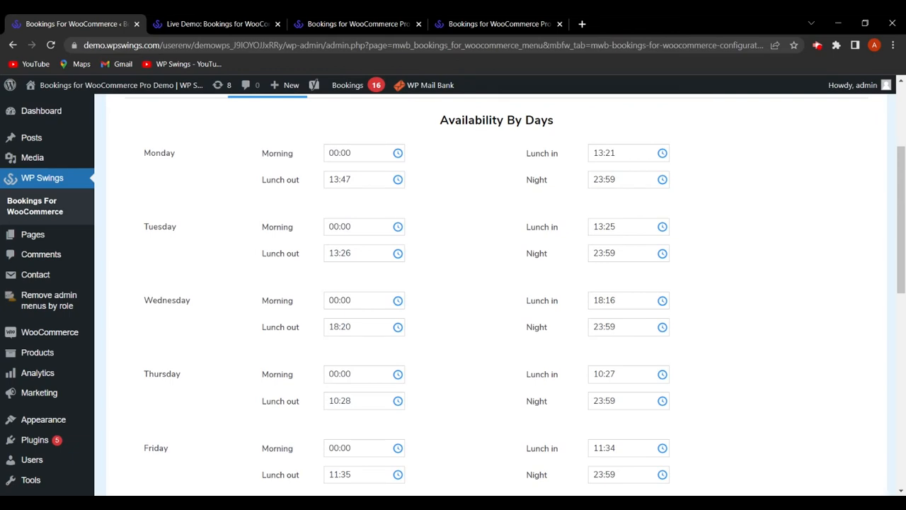
{"action": "scroll", "coordinate": [449, 194], "scroll_direction": "down", "scroll_amount": 1}
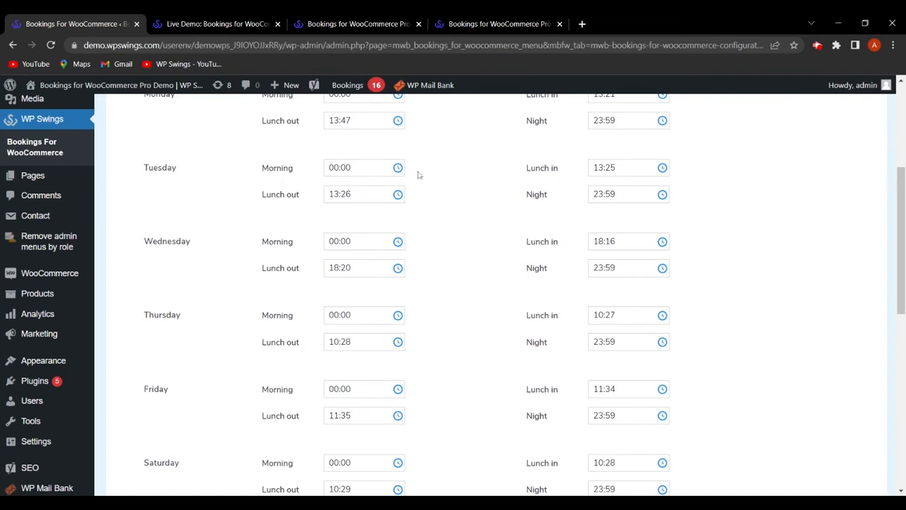
- Set Tuesday's Night availability time to 23:00 and save the availability settings
{"action": "left_click", "coordinate": [637, 198]}
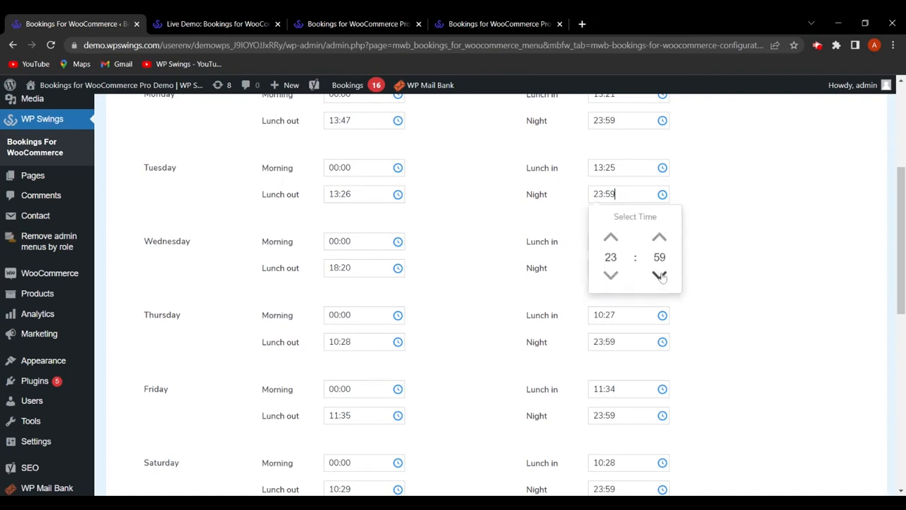
{"action": "left_click", "coordinate": [659, 237]}
{"action": "left_click", "coordinate": [659, 237]}
{"action": "left_click", "coordinate": [659, 237]}
{"action": "left_click", "coordinate": [659, 274]}
{"action": "left_click", "coordinate": [748, 251]}
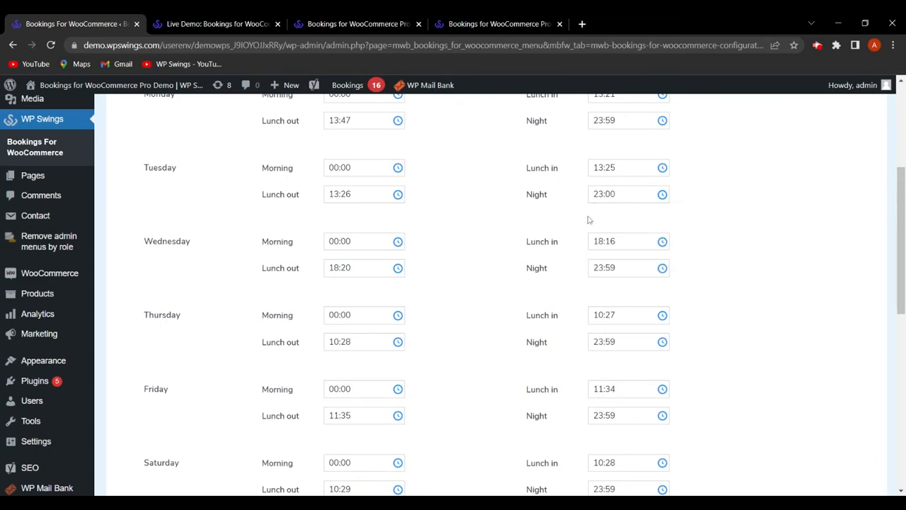
{"action": "scroll", "coordinate": [368, 283], "scroll_direction": "down", "scroll_amount": 8}
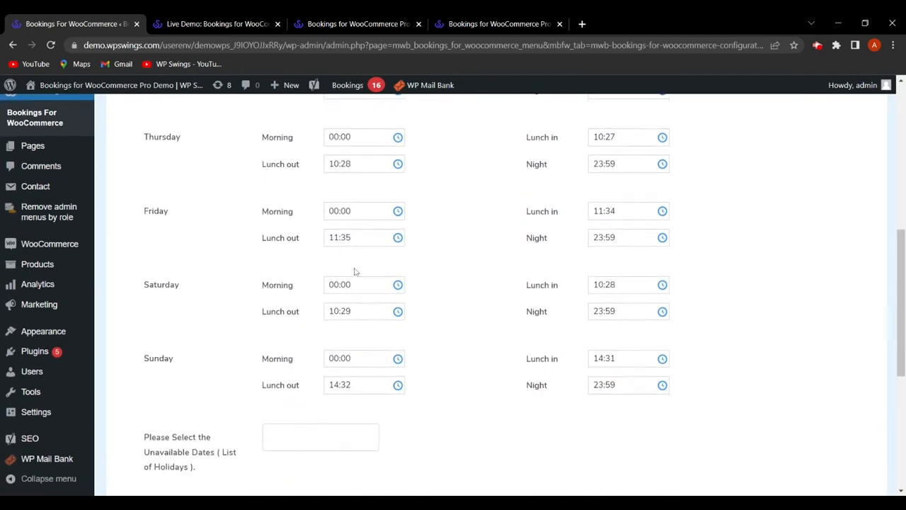
- Check the Hotel Ace product page against the saved availability hours and return to the Availability Settings
{"action": "left_click", "coordinate": [286, 24]}
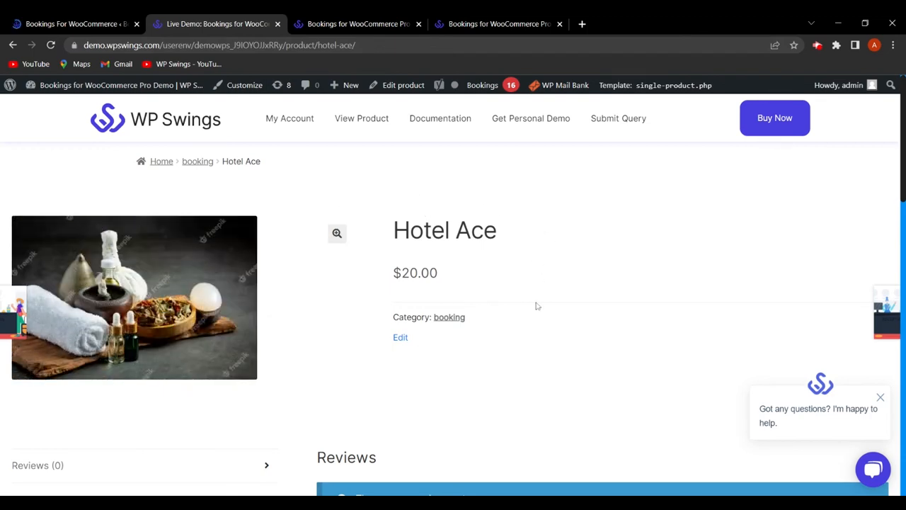
{"action": "left_click", "coordinate": [70, 19]}
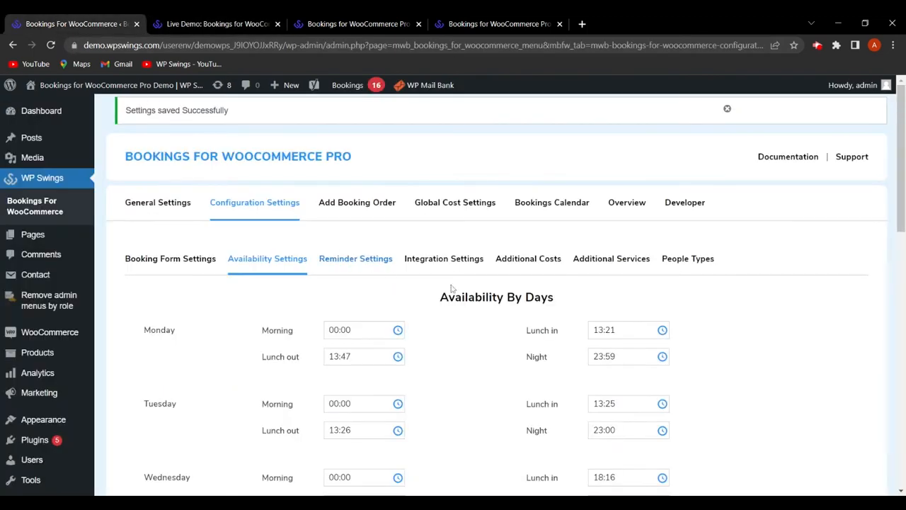
{"action": "scroll", "coordinate": [496, 297], "scroll_direction": "down", "scroll_amount": 2}
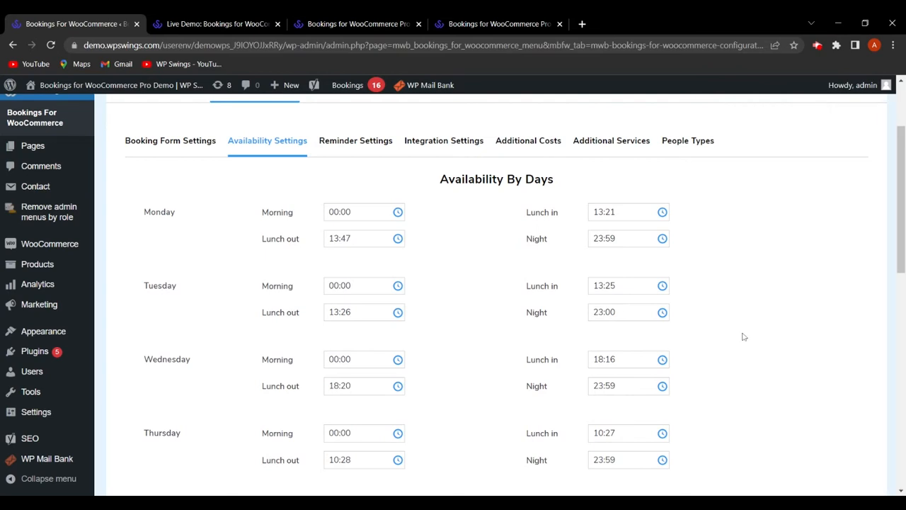
{"action": "left_click", "coordinate": [268, 21]}
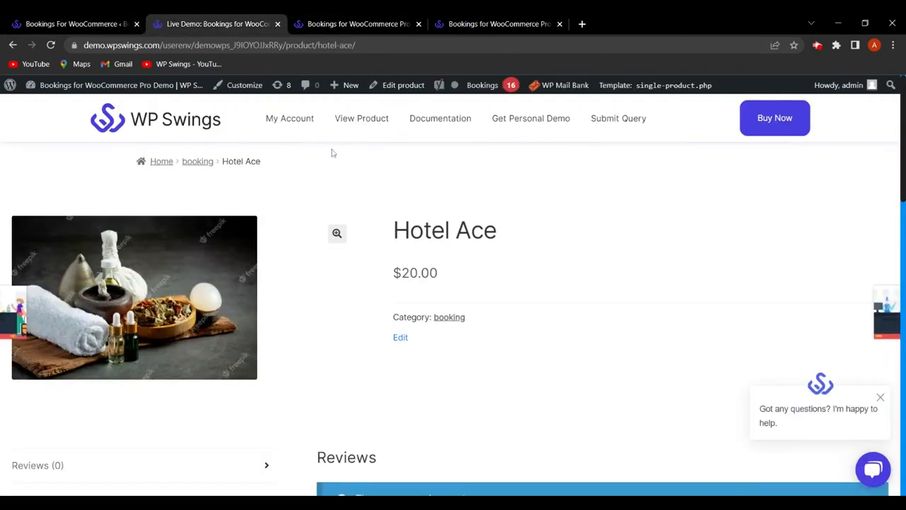
{"action": "left_click", "coordinate": [81, 22]}
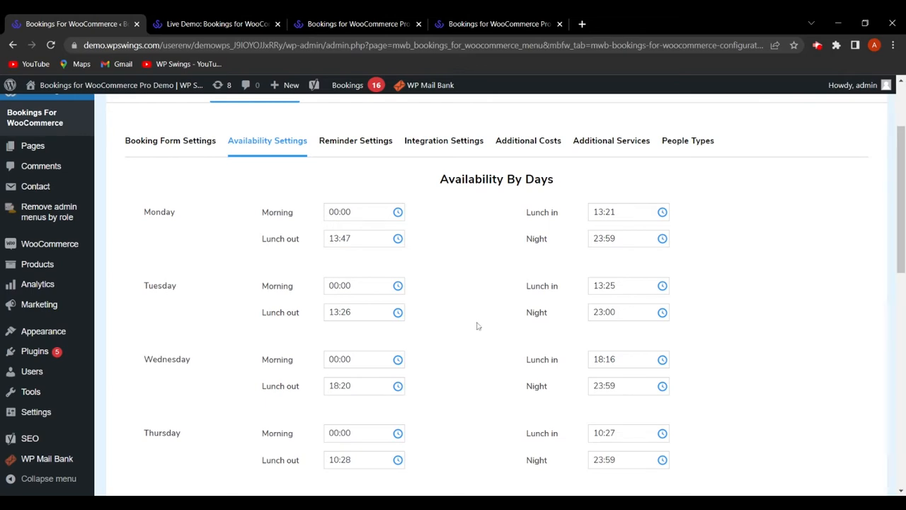
- Review the daily availability hours again and open Tuesday's Night time for editing
{"action": "scroll", "coordinate": [436, 294], "scroll_direction": "down", "scroll_amount": 1}
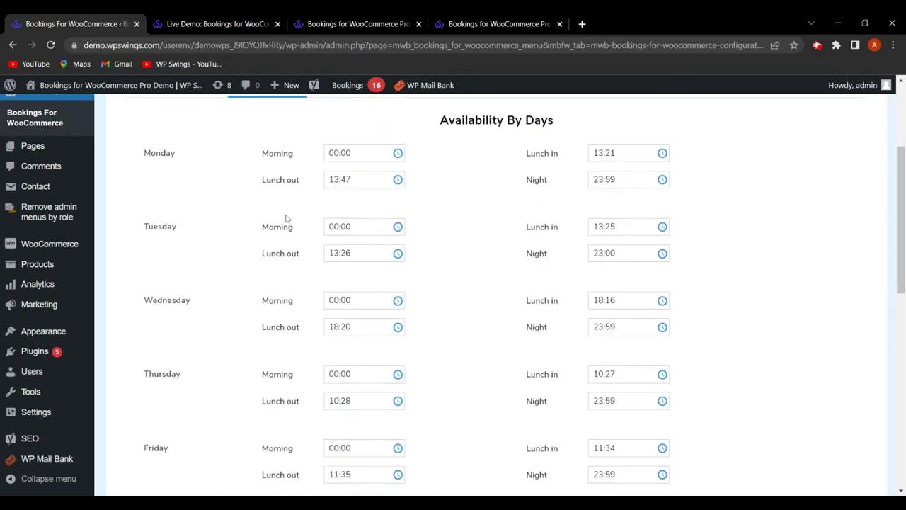
{"action": "scroll", "coordinate": [226, 244], "scroll_direction": "down", "scroll_amount": 4}
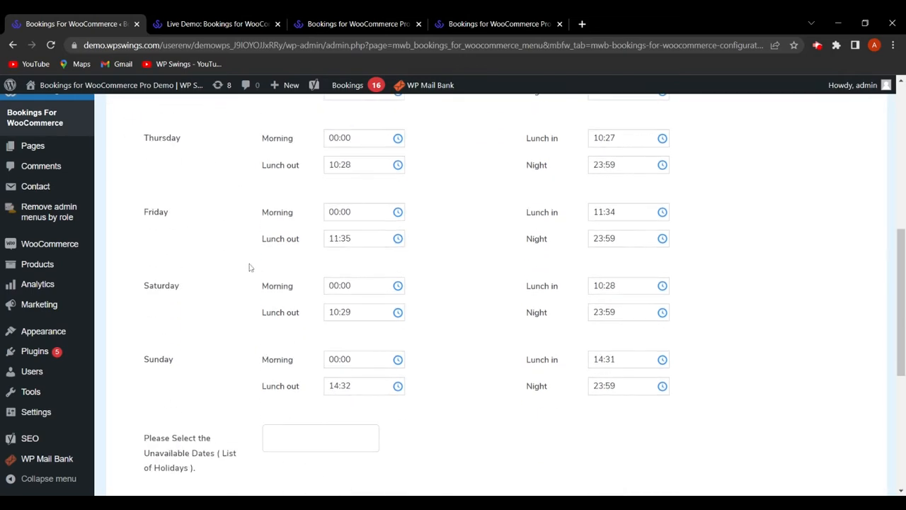
{"action": "scroll", "coordinate": [276, 262], "scroll_direction": "up", "scroll_amount": 6}
{"action": "scroll", "coordinate": [648, 351], "scroll_direction": "down", "scroll_amount": 1}
{"action": "left_click", "coordinate": [656, 381]}
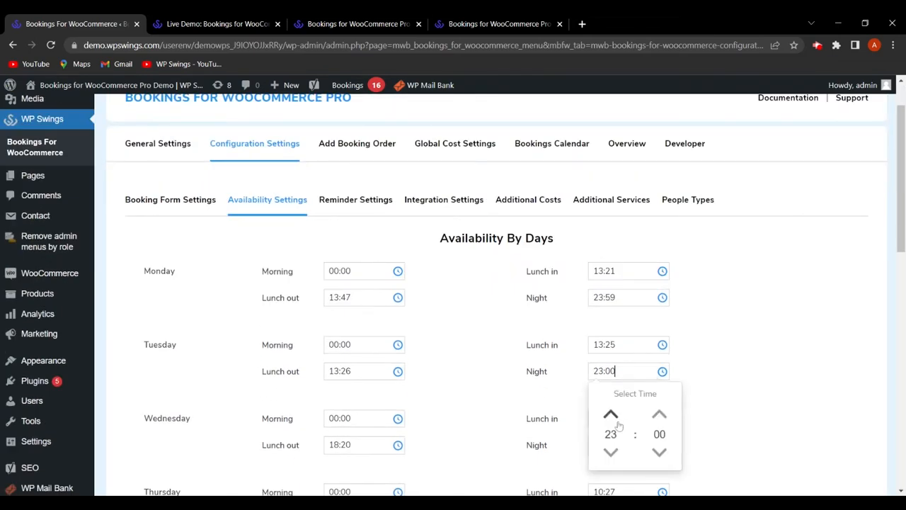
- Select 8, 16, 25 and 30 June 2022 as unavailable dates in the list of holidays
{"action": "scroll", "coordinate": [446, 254], "scroll_direction": "down", "scroll_amount": 8}
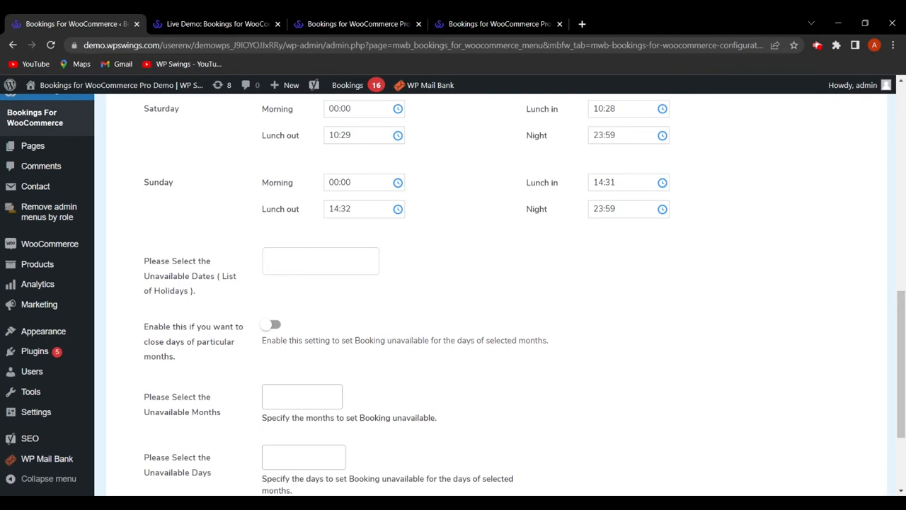
{"action": "left_click", "coordinate": [273, 261]}
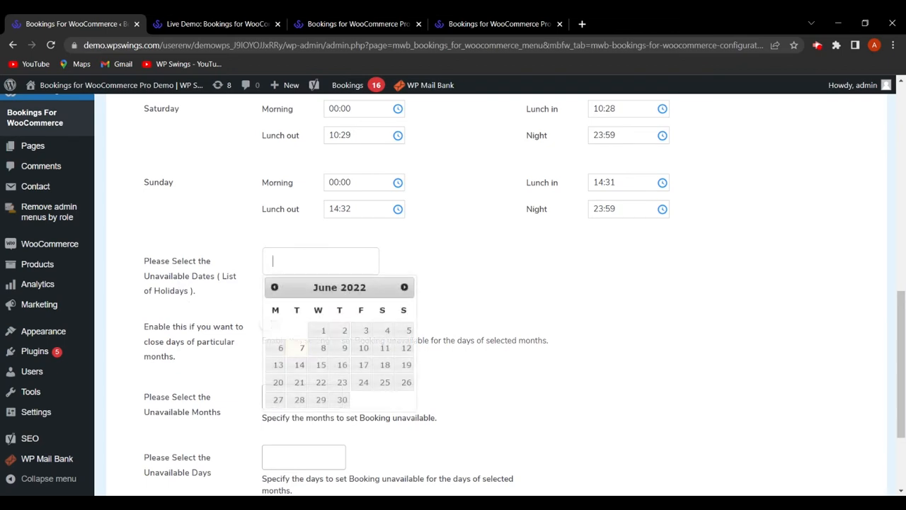
{"action": "left_click", "coordinate": [323, 348]}
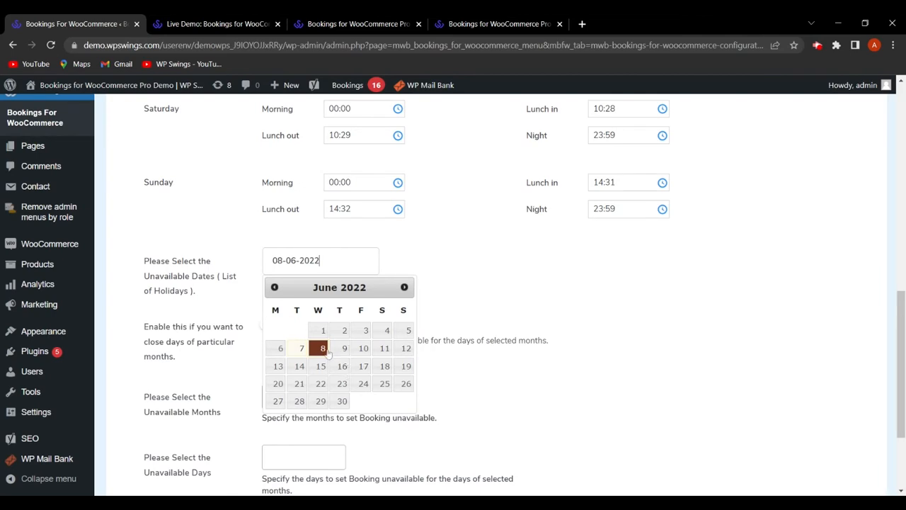
{"action": "left_click", "coordinate": [344, 368]}
{"action": "left_click", "coordinate": [384, 384]}
{"action": "left_click", "coordinate": [342, 401]}
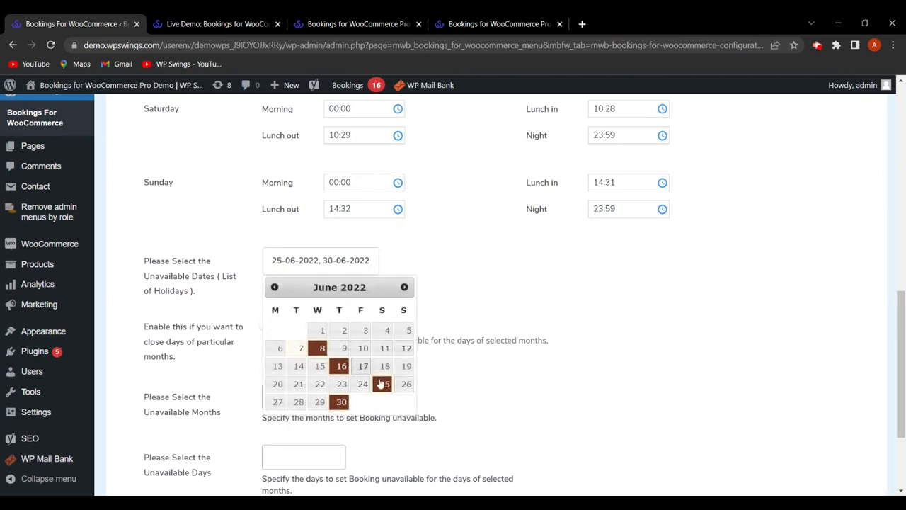
- Browse the unavailable dates calendar forward to October 2022 and back to June 2022
{"action": "left_click", "coordinate": [405, 287]}
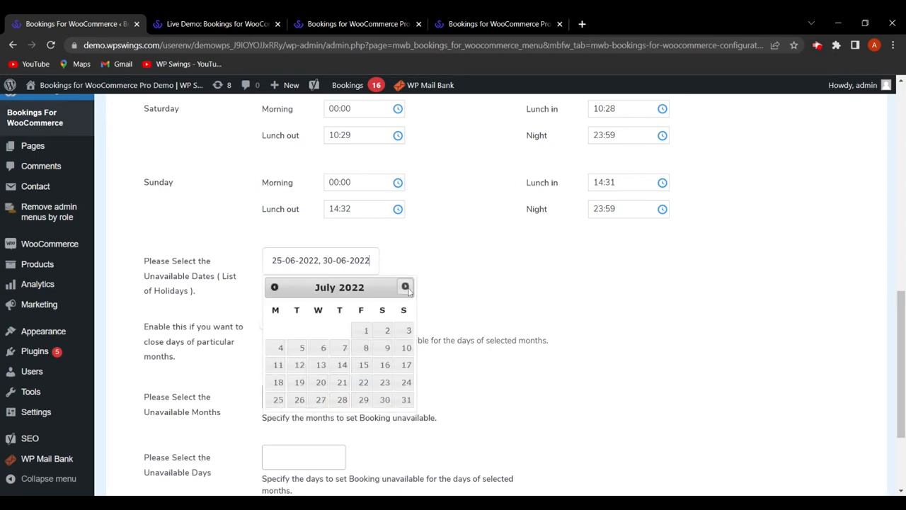
{"action": "left_click", "coordinate": [405, 287]}
{"action": "left_click", "coordinate": [405, 287]}
{"action": "left_click", "coordinate": [405, 286]}
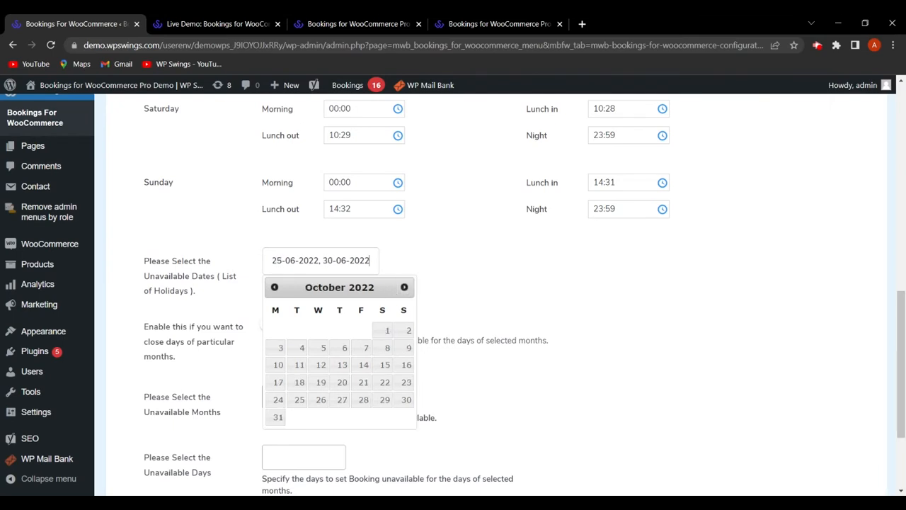
{"action": "left_click", "coordinate": [274, 287]}
{"action": "left_click", "coordinate": [274, 286]}
{"action": "left_click", "coordinate": [274, 286]}
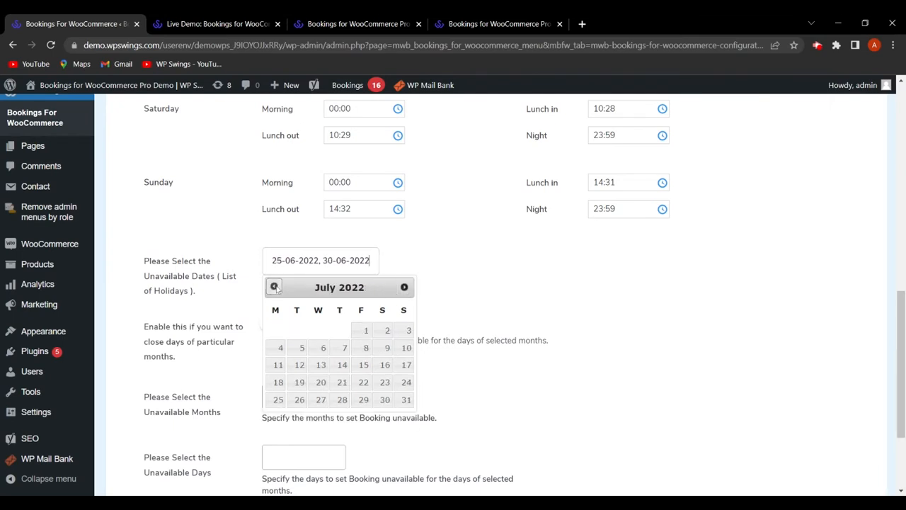
{"action": "left_click", "coordinate": [274, 287]}
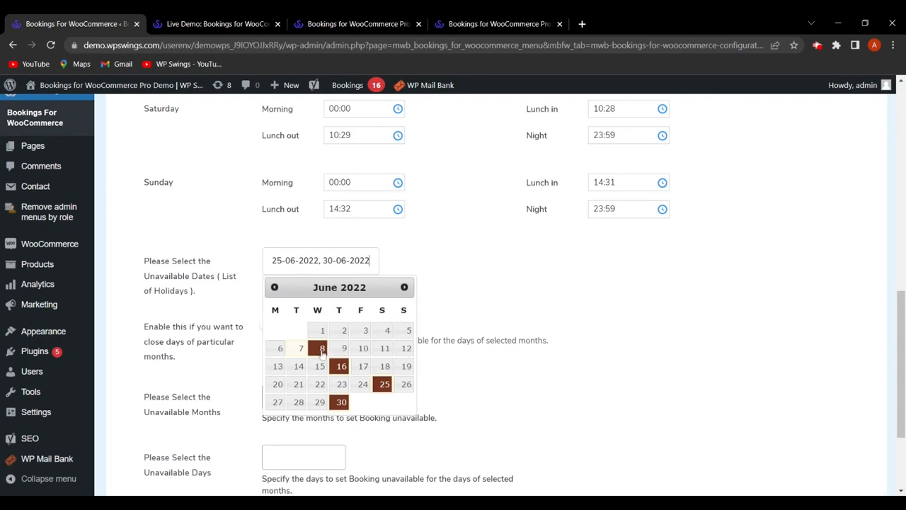
- Deselect 8, 16, 25 and 30 June 2022 from the unavailable dates and close the calendar
{"action": "left_click", "coordinate": [322, 349]}
{"action": "left_click", "coordinate": [341, 366]}
{"action": "left_click", "coordinate": [341, 402]}
{"action": "left_click", "coordinate": [382, 383]}
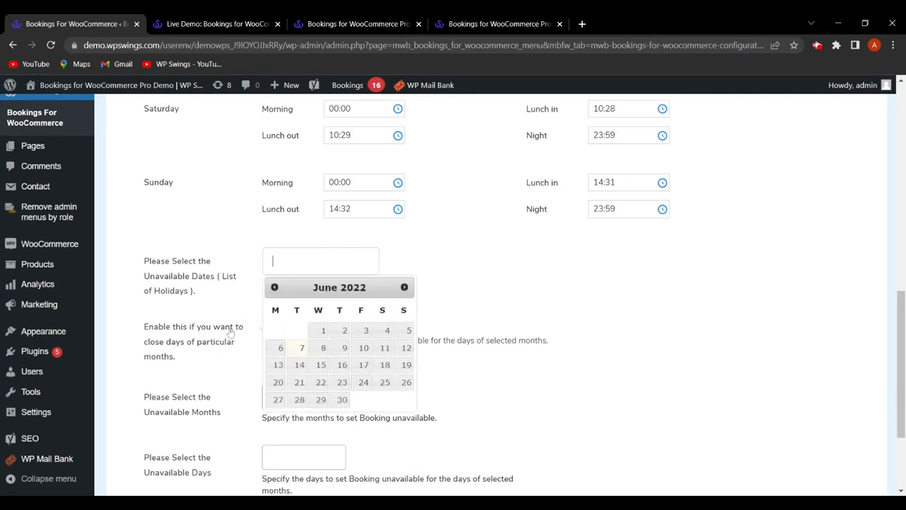
{"action": "left_click", "coordinate": [569, 290]}
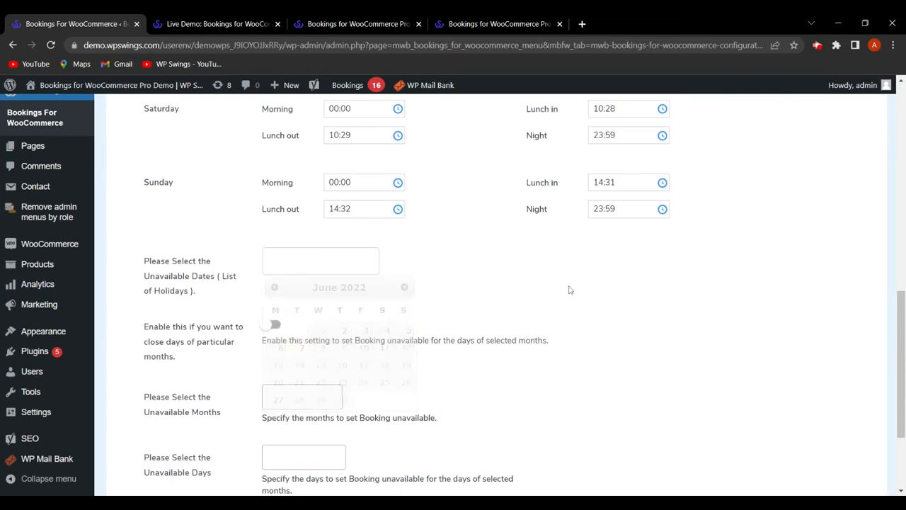
- Enable closing days of particular months and select June as an unavailable month
{"action": "scroll", "coordinate": [672, 354], "scroll_direction": "down", "scroll_amount": 3}
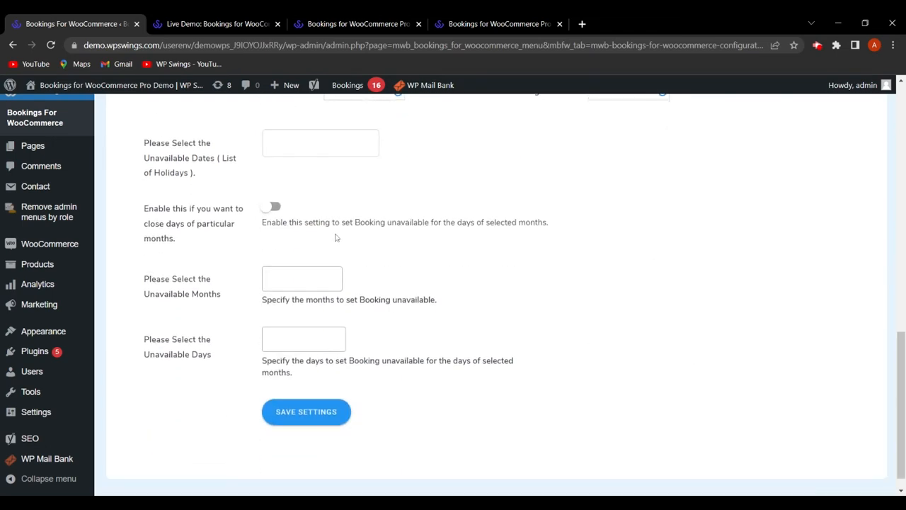
{"action": "left_click", "coordinate": [273, 207]}
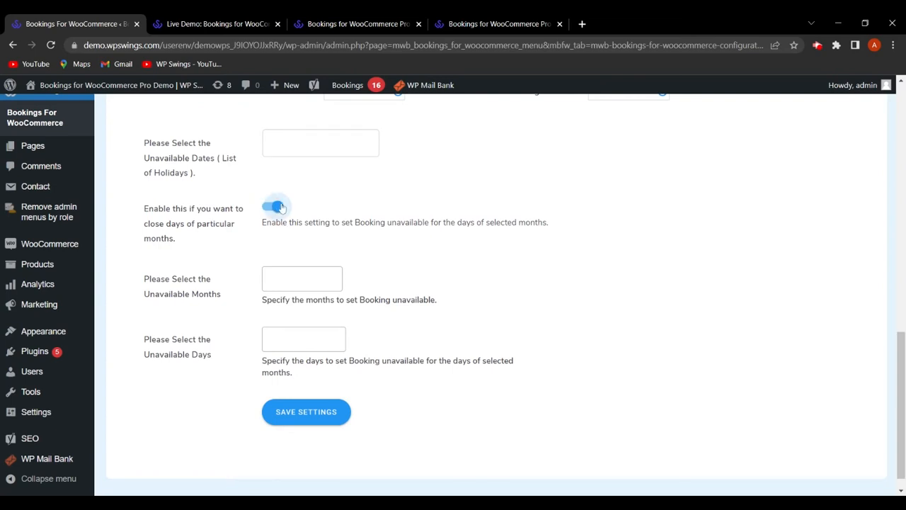
{"action": "scroll", "coordinate": [480, 286], "scroll_direction": "down", "scroll_amount": 1}
{"action": "left_click", "coordinate": [303, 260]}
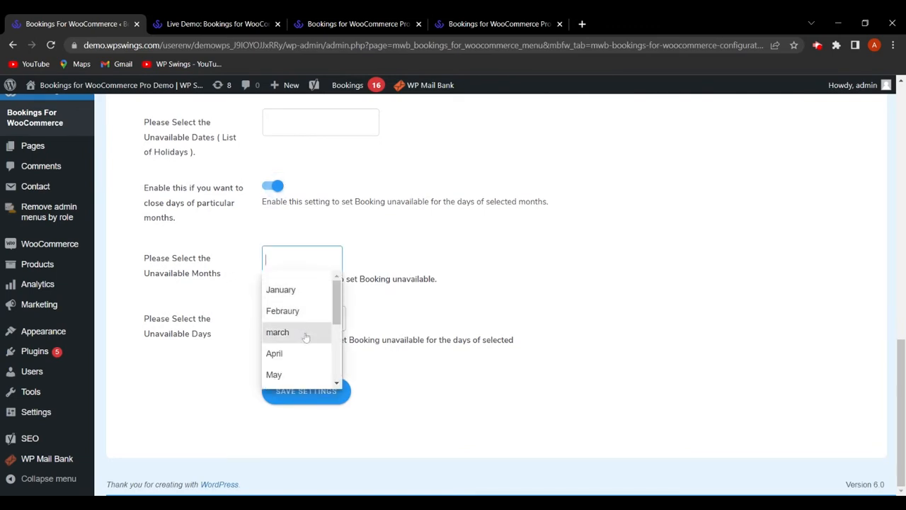
{"action": "scroll", "coordinate": [297, 333], "scroll_direction": "down", "scroll_amount": 3}
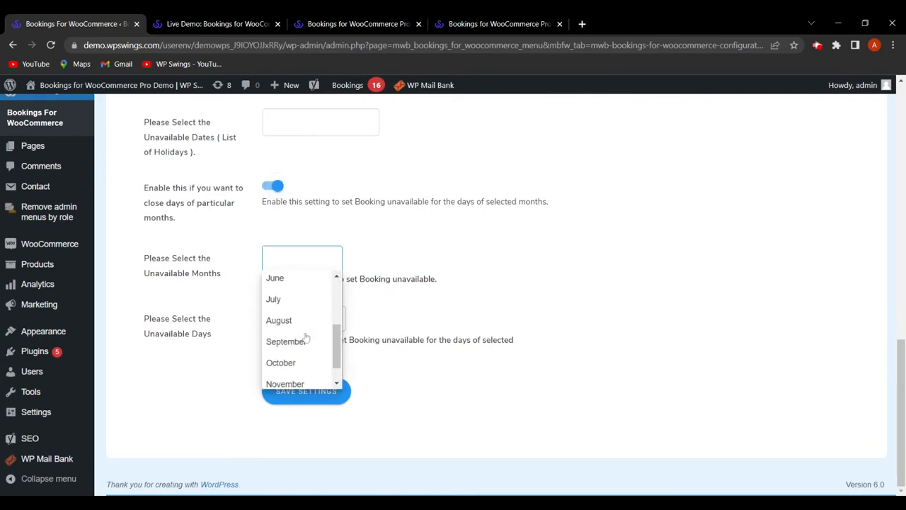
{"action": "left_click", "coordinate": [285, 280]}
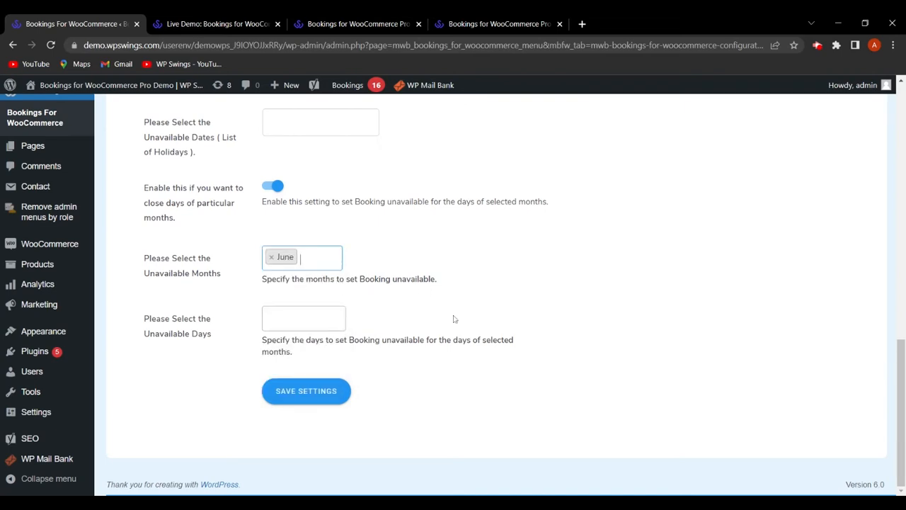
{"action": "key", "text": "Return"}
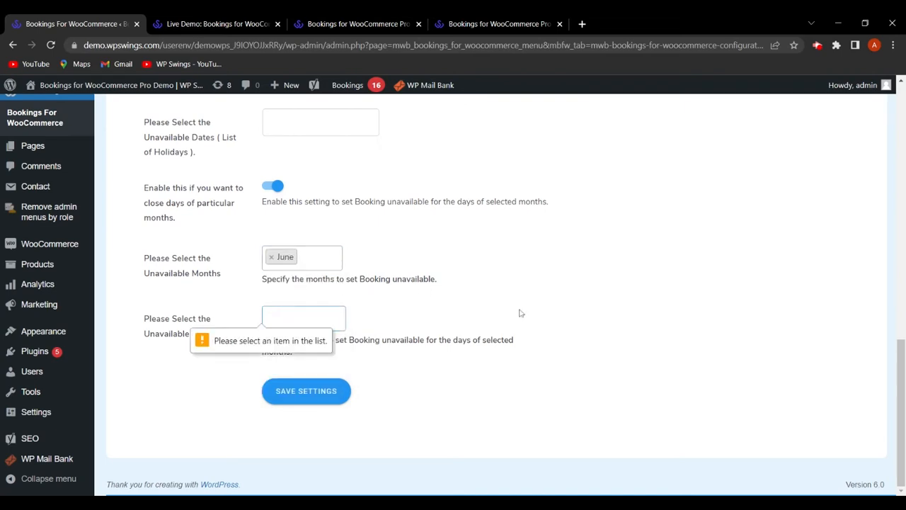
{"action": "left_click", "coordinate": [192, 366]}
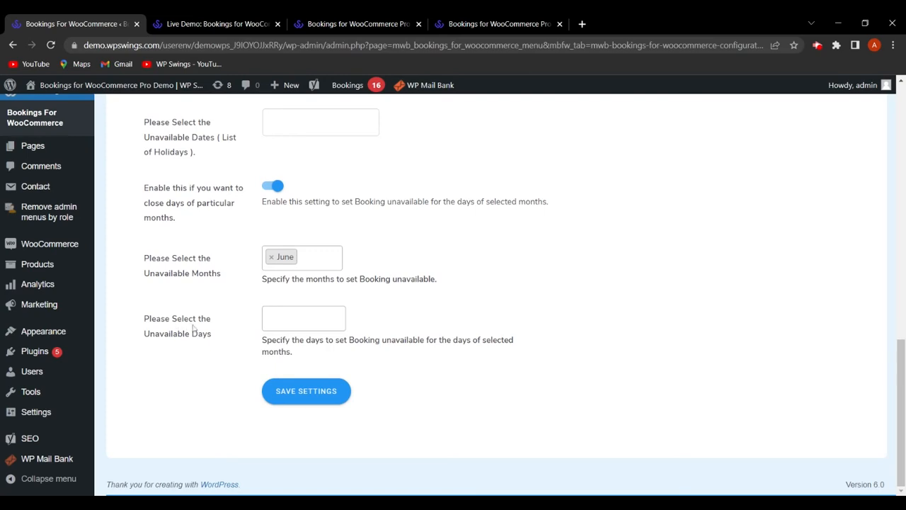
- Select Sunday, Monday and Tuesday as the unavailable days and save the availability settings
{"action": "left_click", "coordinate": [290, 322]}
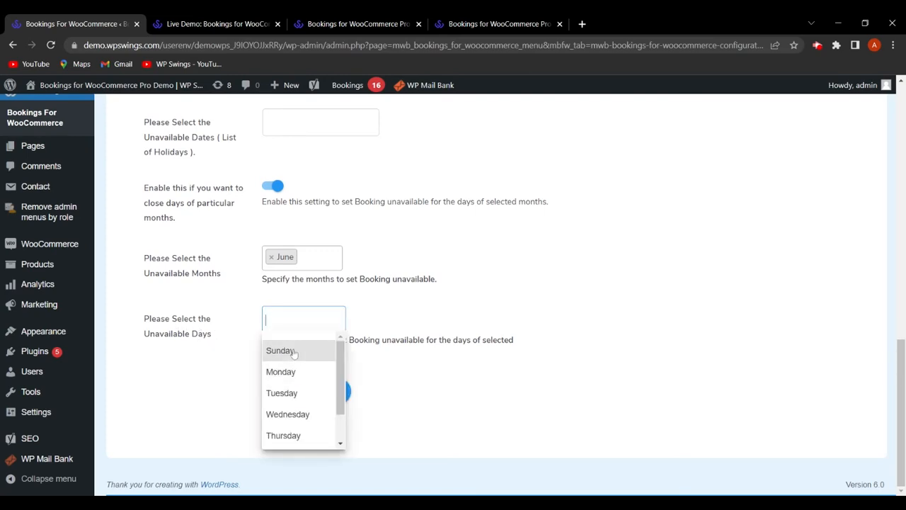
{"action": "left_click", "coordinate": [280, 351]}
{"action": "left_click", "coordinate": [283, 372]}
{"action": "left_click", "coordinate": [322, 343]}
{"action": "left_click", "coordinate": [283, 411]}
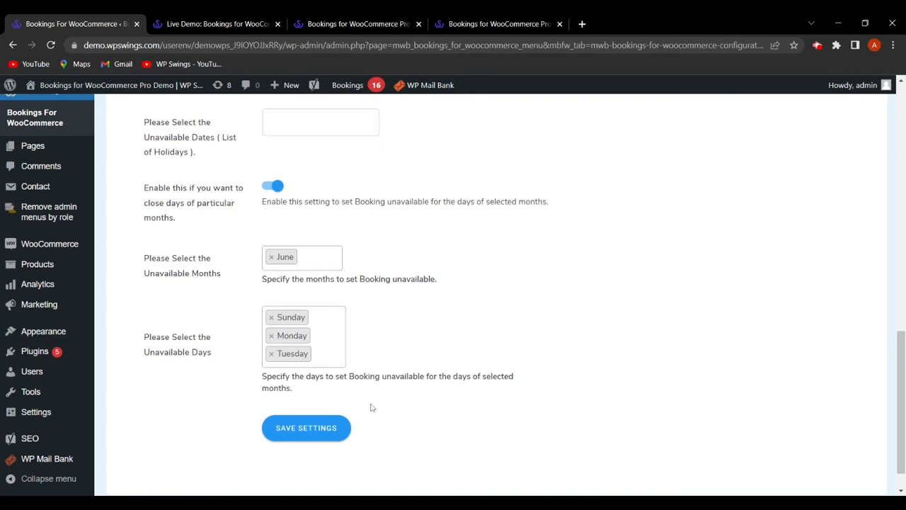
{"action": "left_click", "coordinate": [312, 430]}
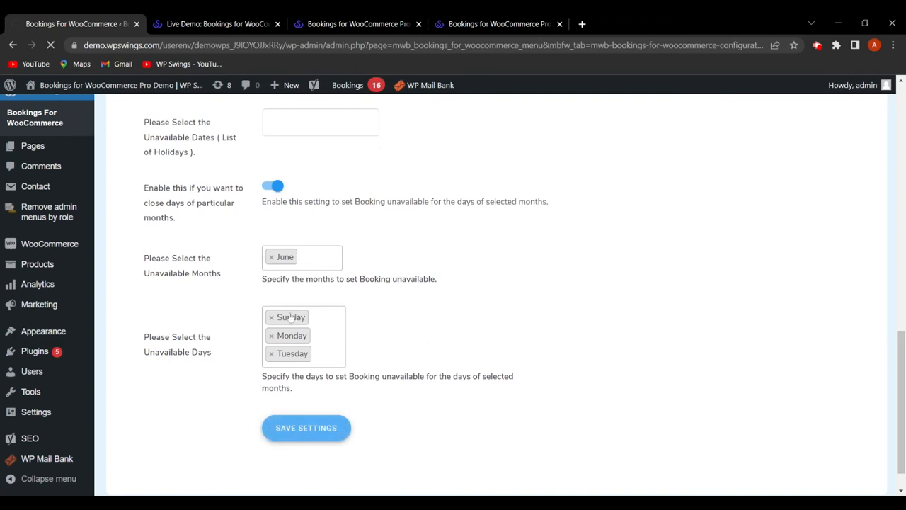
- Reload the Hotel Ace product page to check the unavailable days, and return to the availability settings
{"action": "left_click", "coordinate": [210, 25]}
{"action": "left_click", "coordinate": [50, 45]}
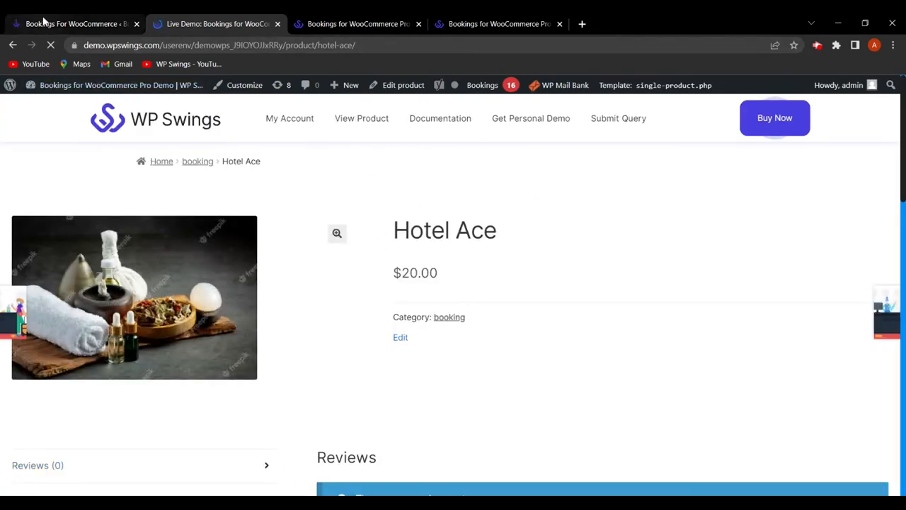
{"action": "left_click", "coordinate": [75, 24]}
- Remove Tuesday from the unavailable days and save the availability settings
{"action": "scroll", "coordinate": [376, 282], "scroll_direction": "down", "scroll_amount": 10}
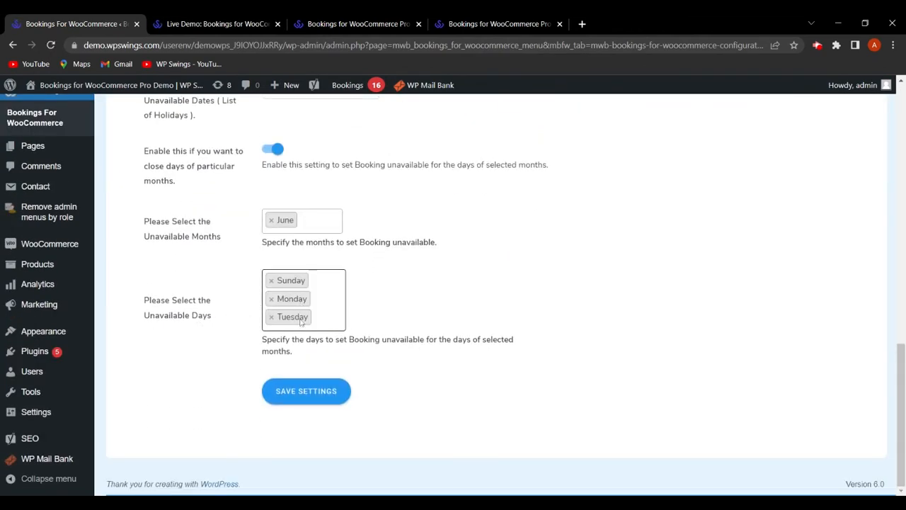
{"action": "left_click", "coordinate": [271, 317]}
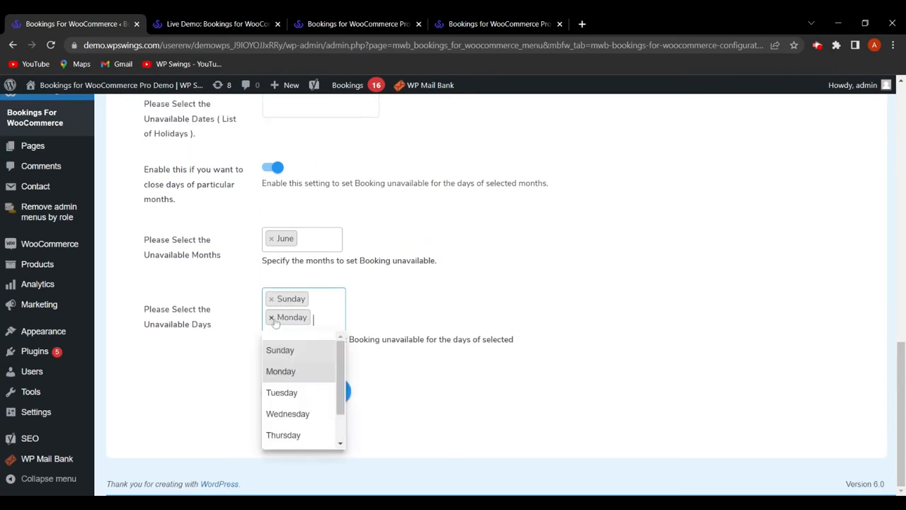
{"action": "left_click", "coordinate": [419, 398]}
{"action": "left_click", "coordinate": [327, 402]}
- Refresh the Hotel Ace product page to check the effect of removing Tuesday, and go back to the plugin settings
{"action": "left_click", "coordinate": [205, 26]}
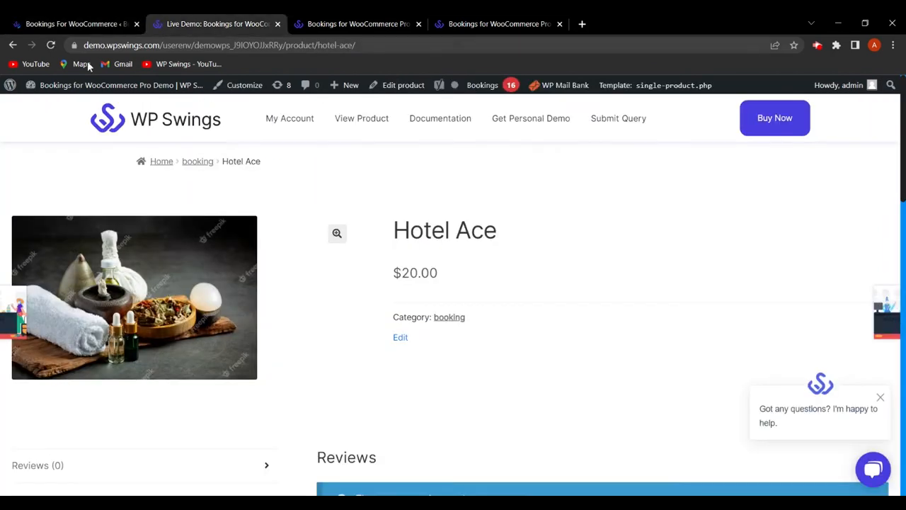
{"action": "left_click", "coordinate": [51, 45]}
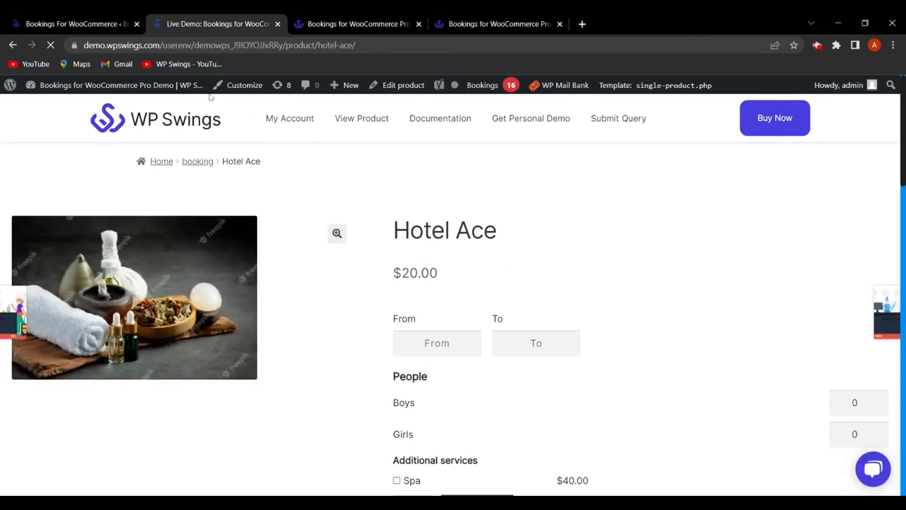
{"action": "left_click", "coordinate": [75, 24]}
- Add April, October and November to the unavailable months
{"action": "scroll", "coordinate": [407, 326], "scroll_direction": "down", "scroll_amount": 15}
{"action": "left_click", "coordinate": [312, 239]}
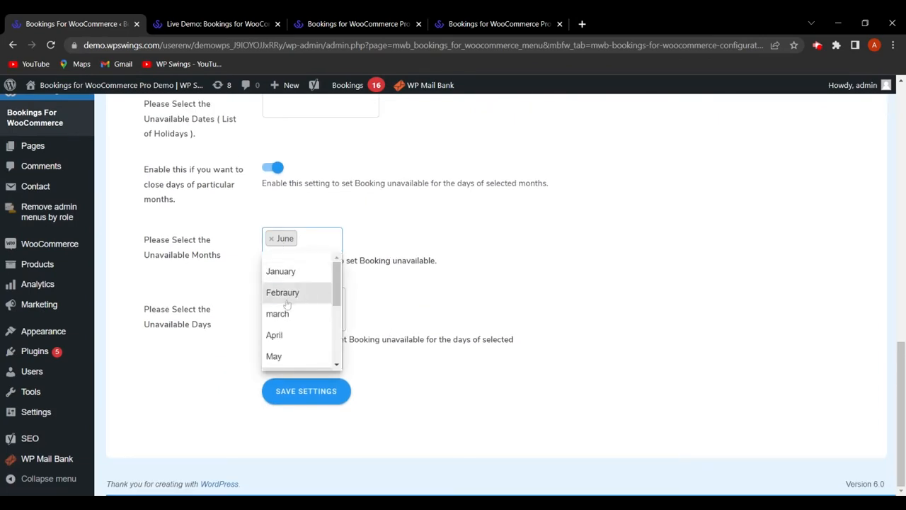
{"action": "left_click", "coordinate": [294, 337]}
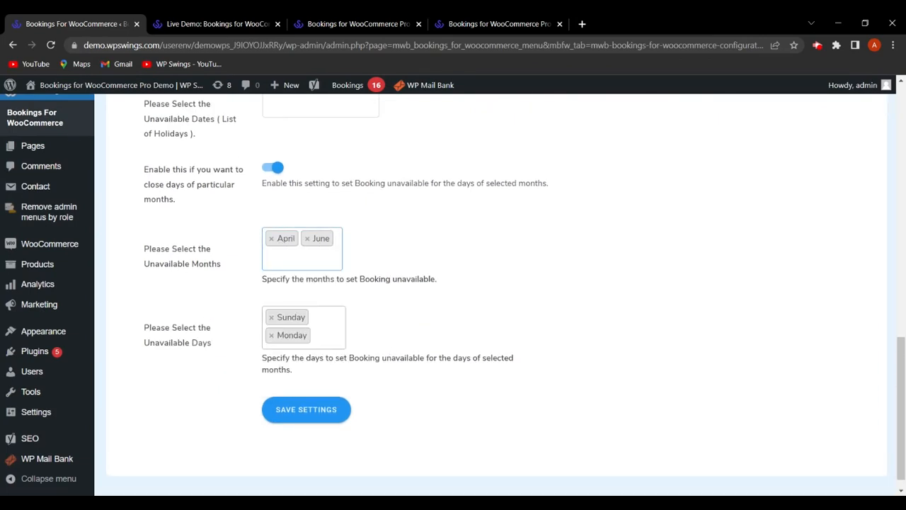
{"action": "left_click", "coordinate": [312, 258]}
{"action": "scroll", "coordinate": [297, 347], "scroll_direction": "down", "scroll_amount": 3}
{"action": "left_click", "coordinate": [298, 337]}
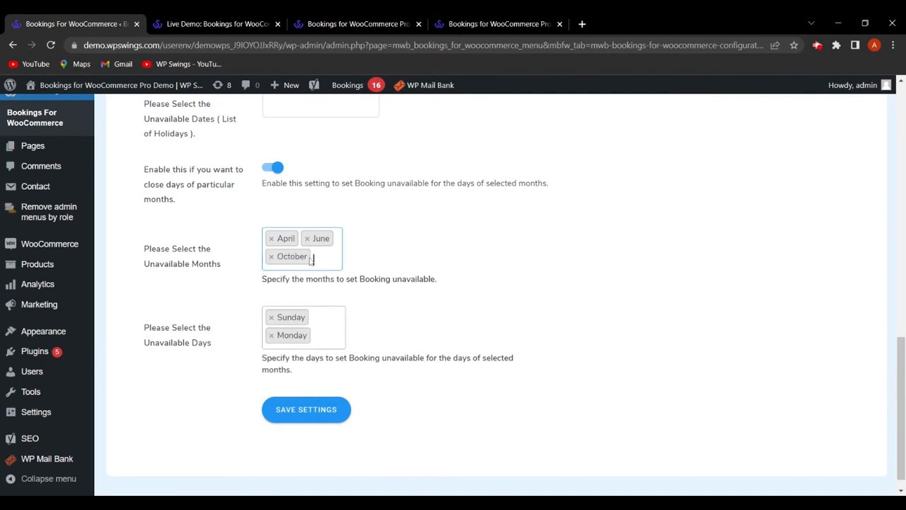
{"action": "left_click", "coordinate": [309, 261]}
{"action": "scroll", "coordinate": [294, 368], "scroll_direction": "down", "scroll_amount": 3}
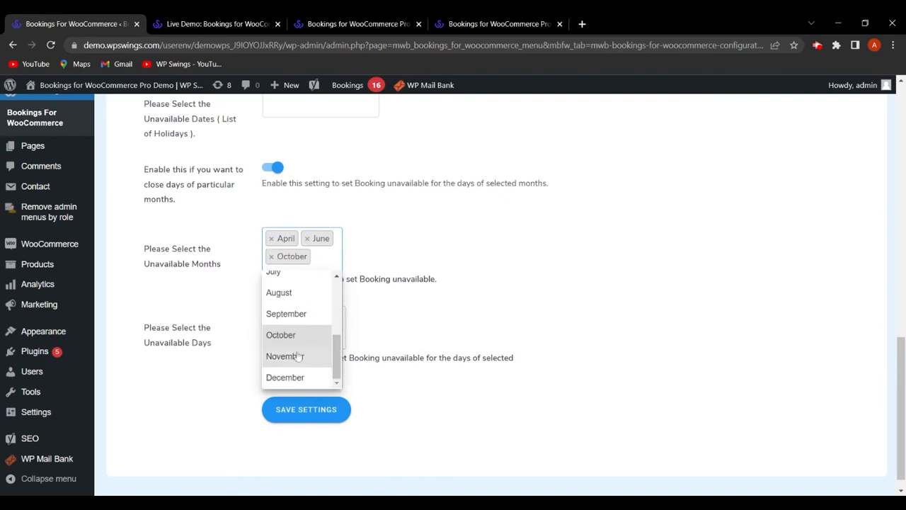
{"action": "left_click", "coordinate": [297, 356]}
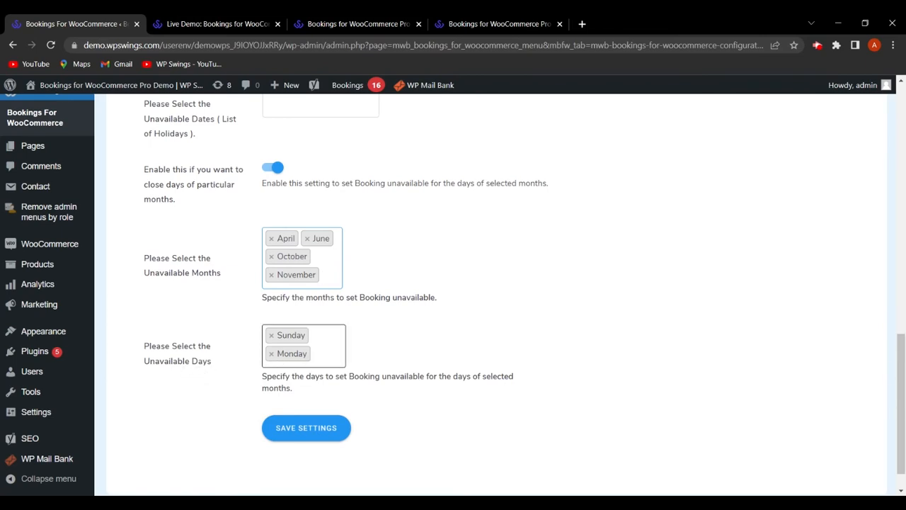
- Remove all selected unavailable days and all selected unavailable months
{"action": "left_click", "coordinate": [272, 354]}
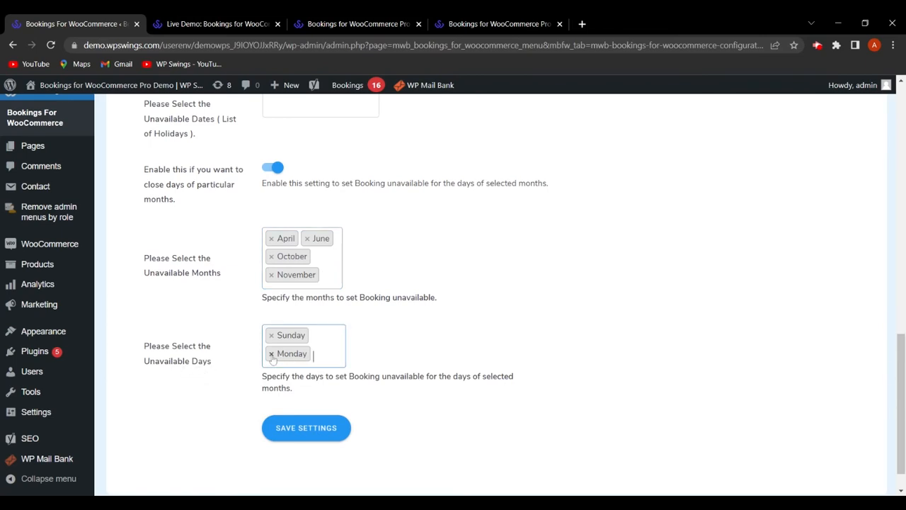
{"action": "left_click", "coordinate": [272, 337]}
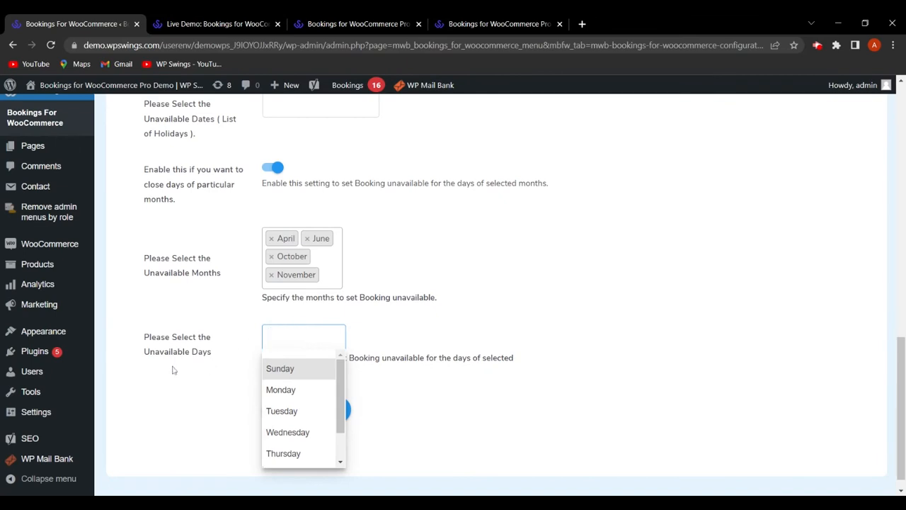
{"action": "left_click", "coordinate": [272, 239]}
{"action": "left_click", "coordinate": [272, 239]}
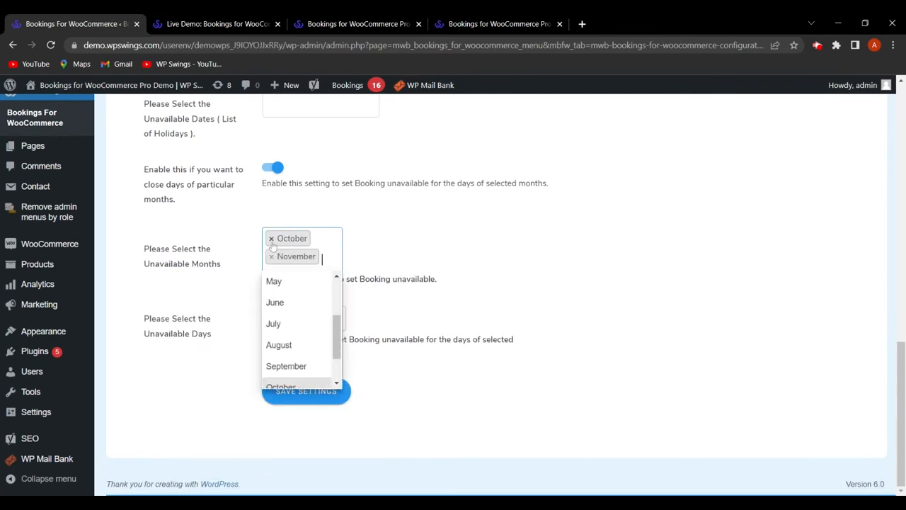
{"action": "left_click", "coordinate": [272, 240]}
{"action": "left_click", "coordinate": [272, 257]}
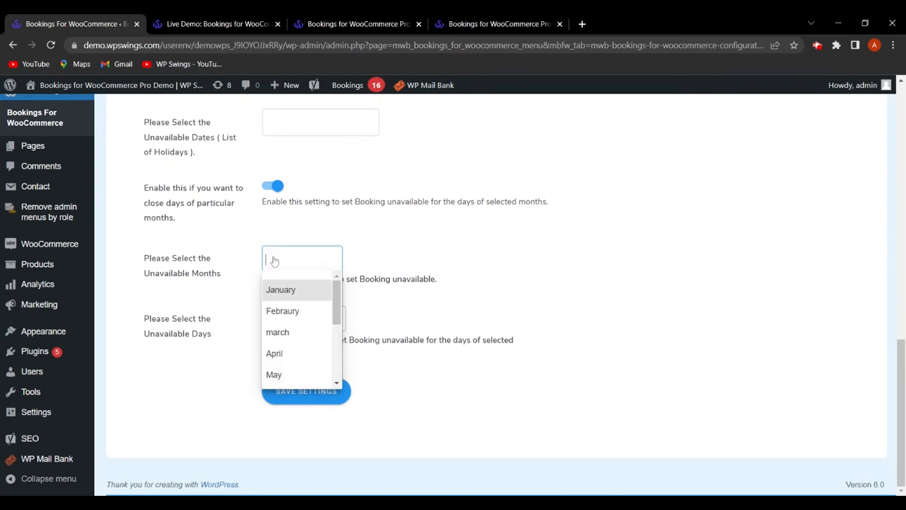
{"action": "left_click", "coordinate": [478, 288]}
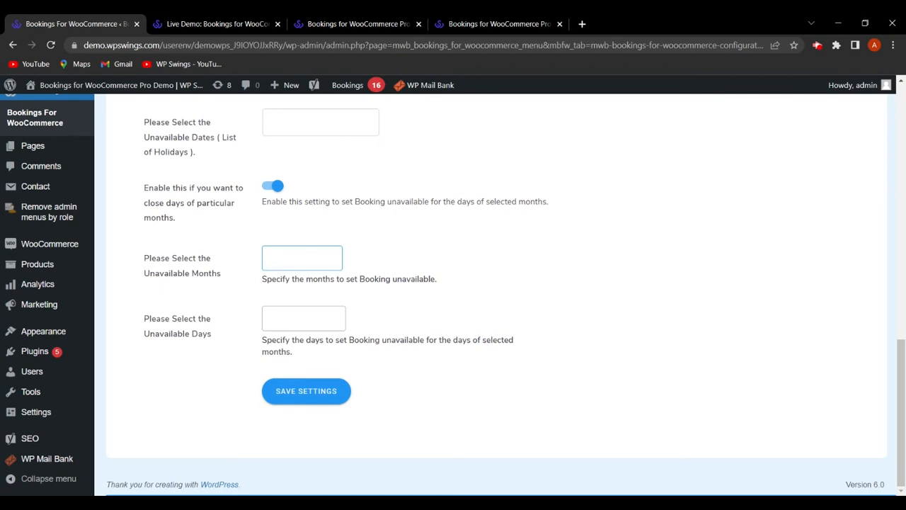
- Disable closing days of particular months and save the availability settings
{"action": "left_click", "coordinate": [271, 187]}
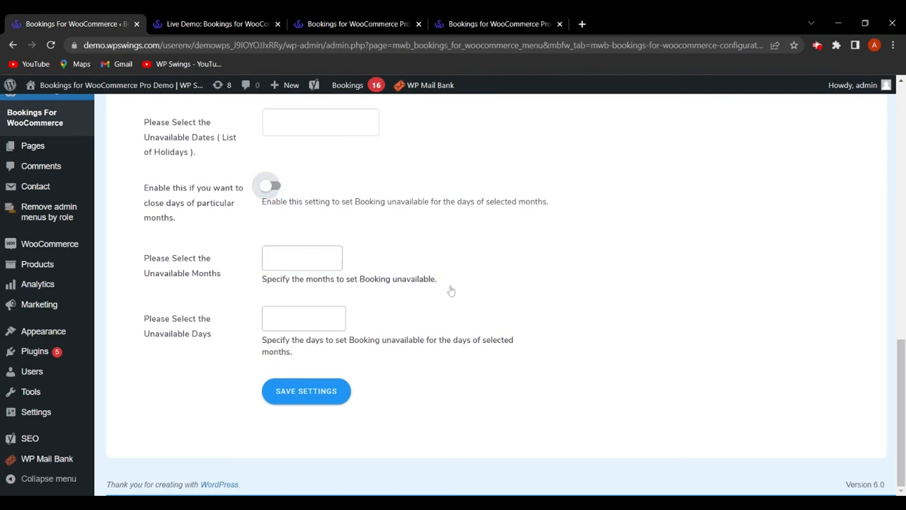
{"action": "left_click", "coordinate": [347, 392]}
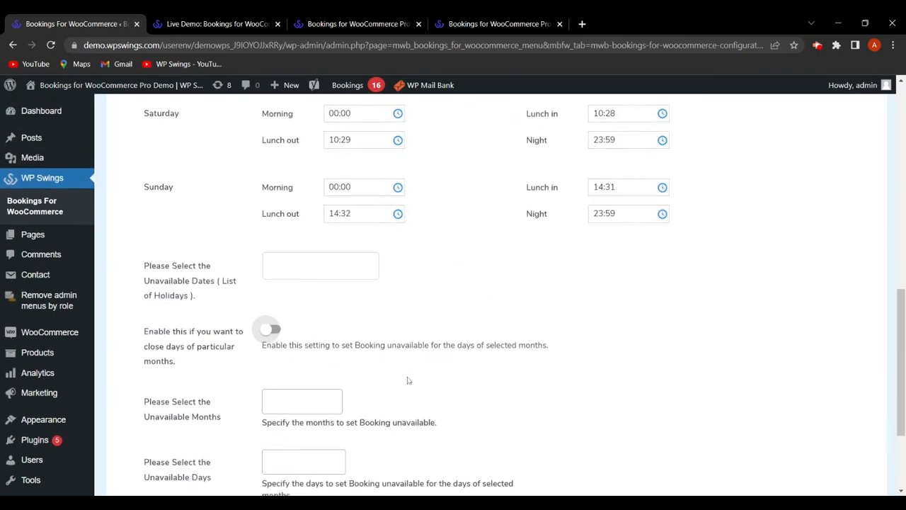
{"action": "left_click", "coordinate": [317, 382]}
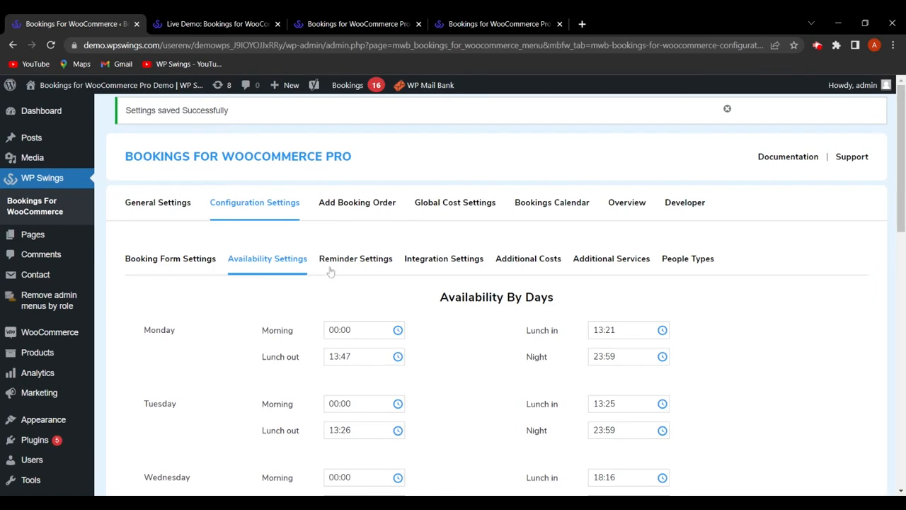
- In the reminder settings, enable sending reminders and set them to go out 1 day before the service
{"action": "left_click", "coordinate": [355, 264]}
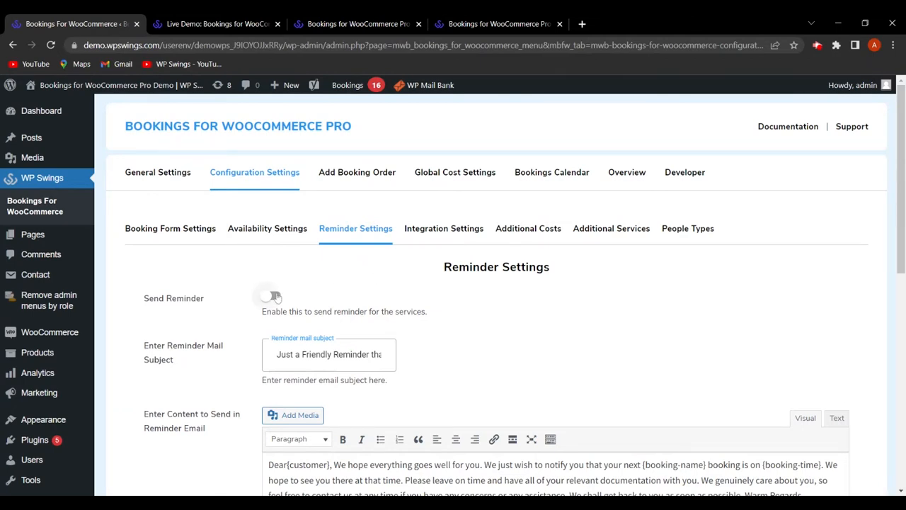
{"action": "left_click", "coordinate": [276, 296]}
{"action": "left_click", "coordinate": [349, 354]}
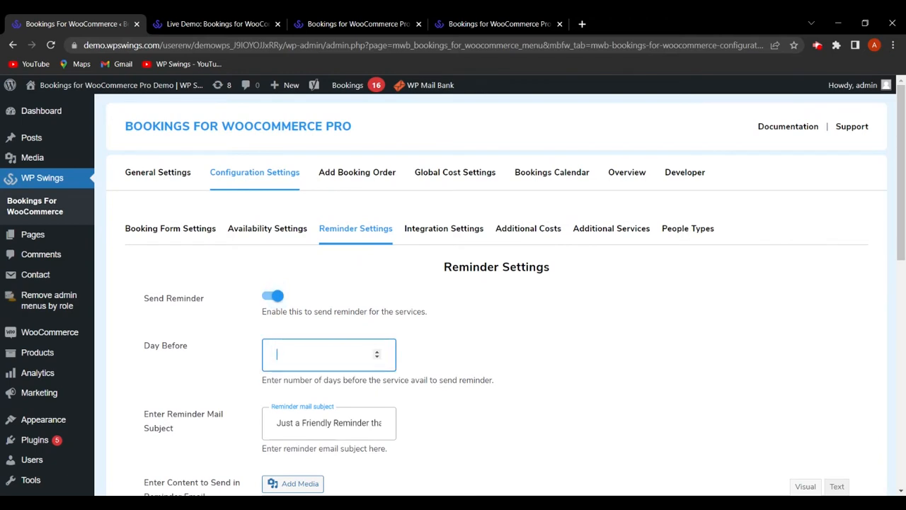
{"action": "type", "text": "1"}
{"action": "scroll", "coordinate": [542, 340], "scroll_direction": "down", "scroll_amount": 1}
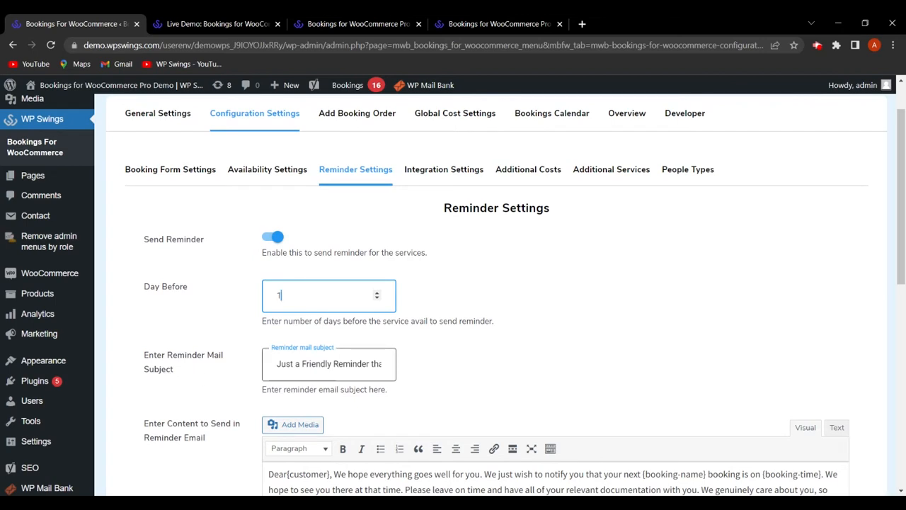
- Review the reminder mail subject and the content of the reminder email
{"action": "left_click_drag", "start_coordinate": [277, 363], "coordinate": [542, 356]}
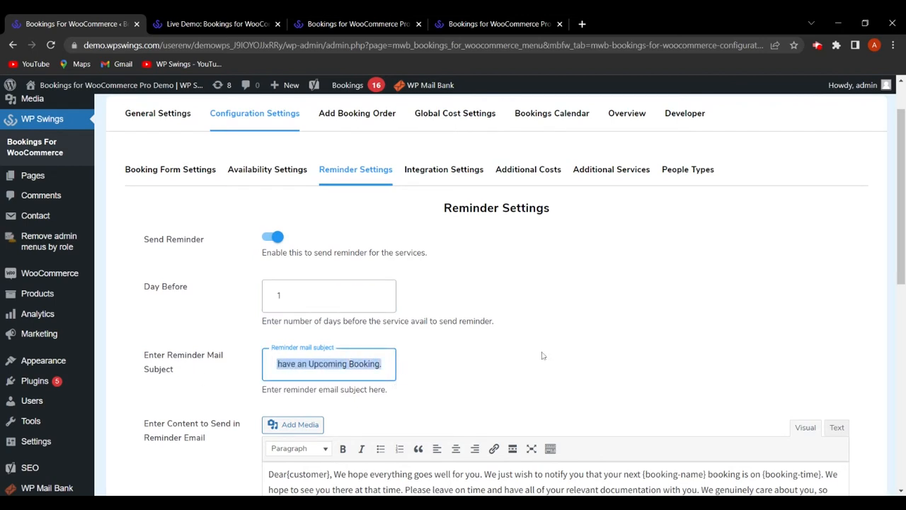
{"action": "scroll", "coordinate": [542, 356], "scroll_direction": "down", "scroll_amount": 3}
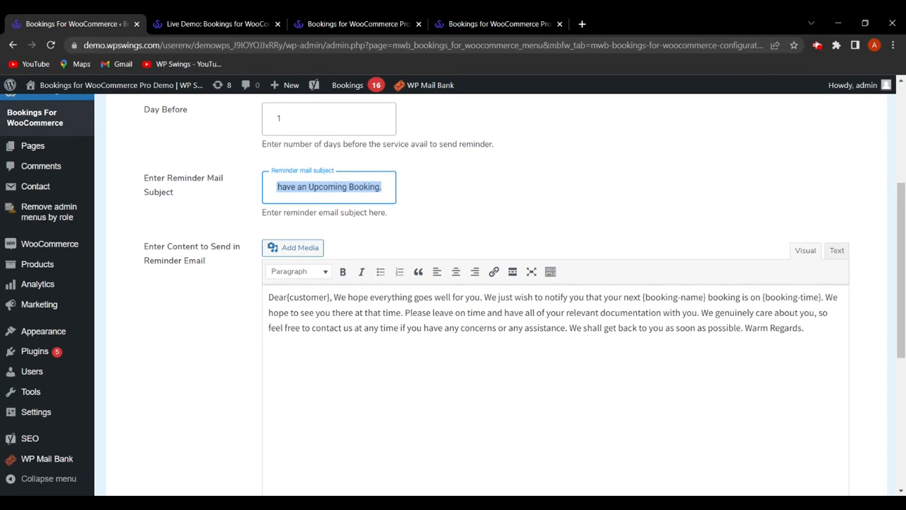
{"action": "scroll", "coordinate": [240, 287], "scroll_direction": "down", "scroll_amount": 2}
{"action": "scroll", "coordinate": [240, 287], "scroll_direction": "up", "scroll_amount": 1}
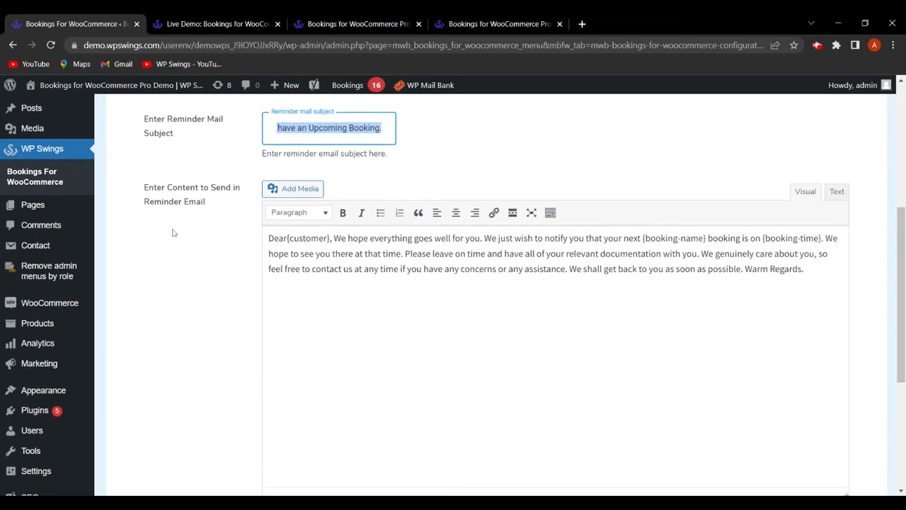
{"action": "scroll", "coordinate": [185, 220], "scroll_direction": "up", "scroll_amount": 2}
{"action": "left_click", "coordinate": [197, 277]}
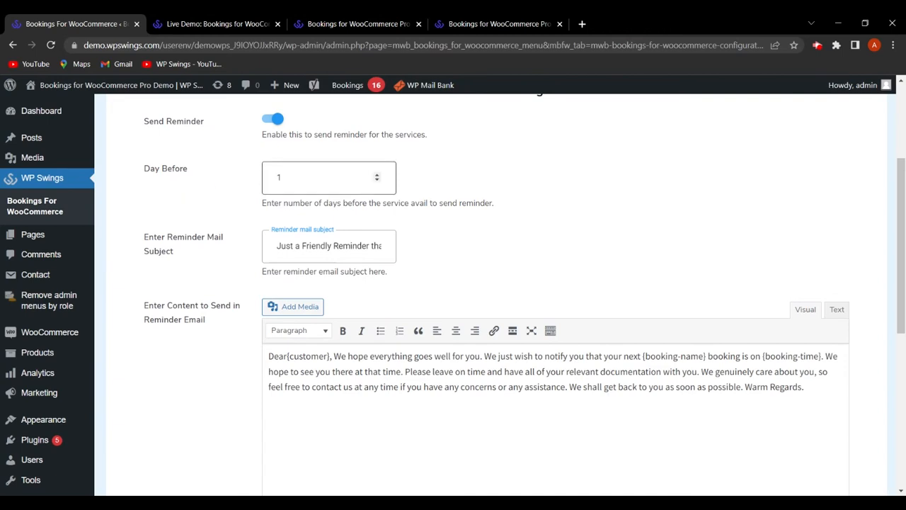
- Review the reminder content for text-SMS, including its booking and customer placeholders, in the reminder settings
{"action": "scroll", "coordinate": [555, 216], "scroll_direction": "down", "scroll_amount": 5}
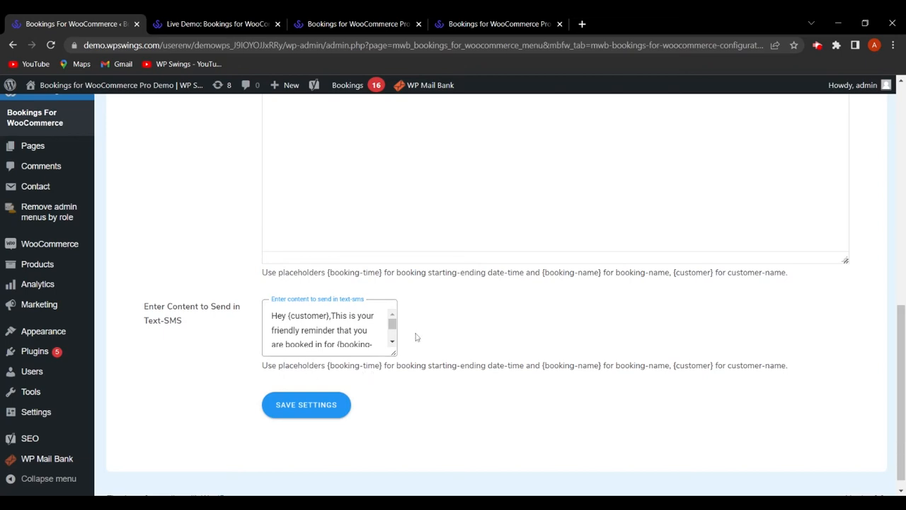
{"action": "scroll", "coordinate": [350, 340], "scroll_direction": "down", "scroll_amount": 1}
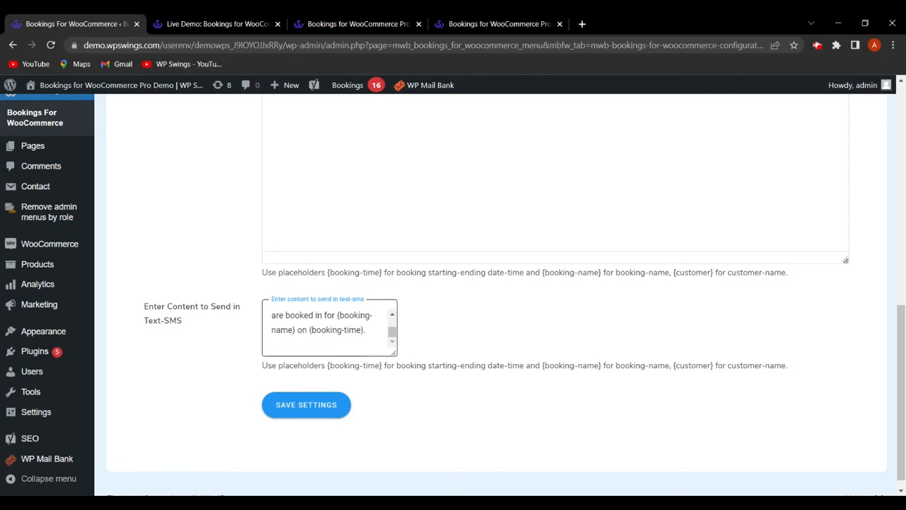
{"action": "scroll", "coordinate": [329, 327], "scroll_direction": "up", "scroll_amount": 2}
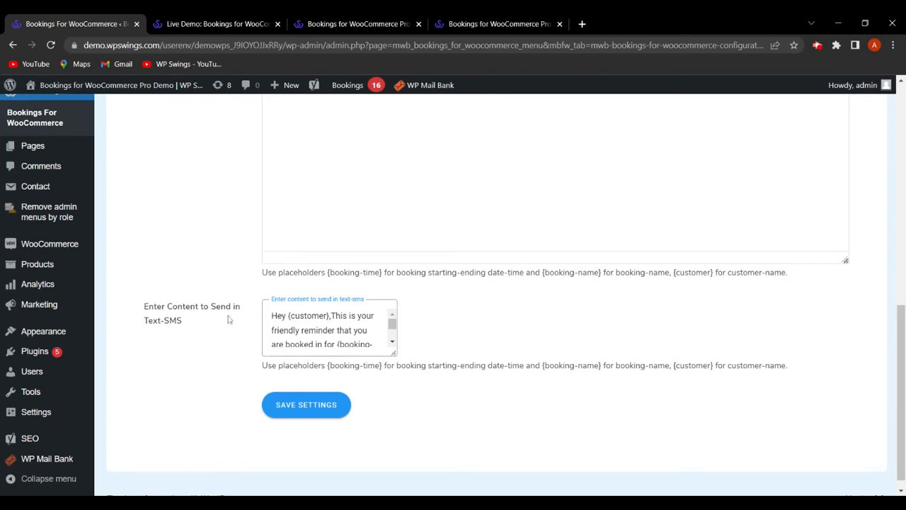
{"action": "scroll", "coordinate": [247, 337], "scroll_direction": "up", "scroll_amount": 5}
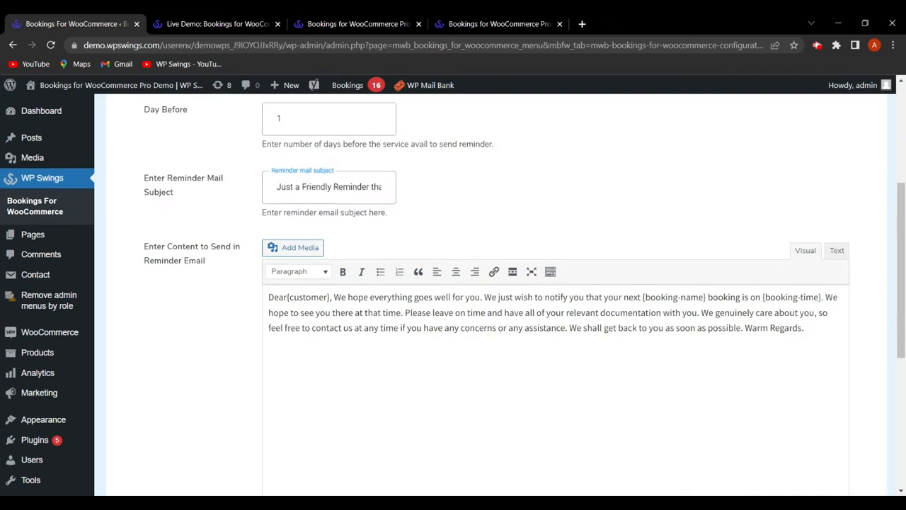
{"action": "scroll", "coordinate": [459, 284], "scroll_direction": "up", "scroll_amount": 3}
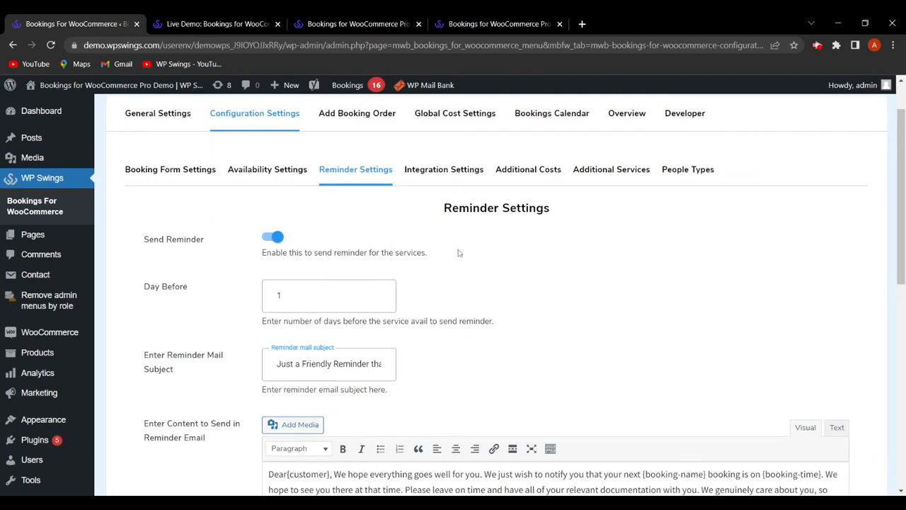
- View the received booking reminder email in Gmail and compare it with the plugin's reminder settings
{"action": "left_click", "coordinate": [582, 25]}
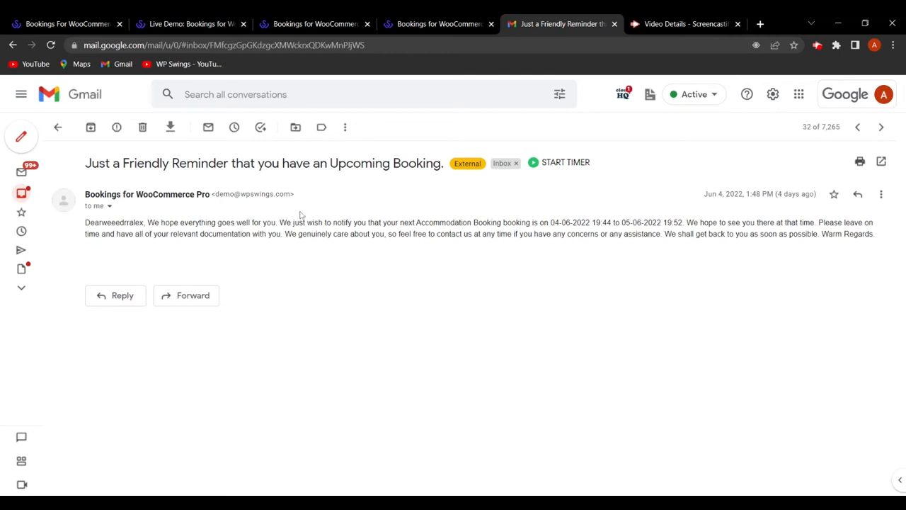
{"action": "left_click", "coordinate": [63, 23]}
{"action": "scroll", "coordinate": [170, 267], "scroll_direction": "down", "scroll_amount": 1}
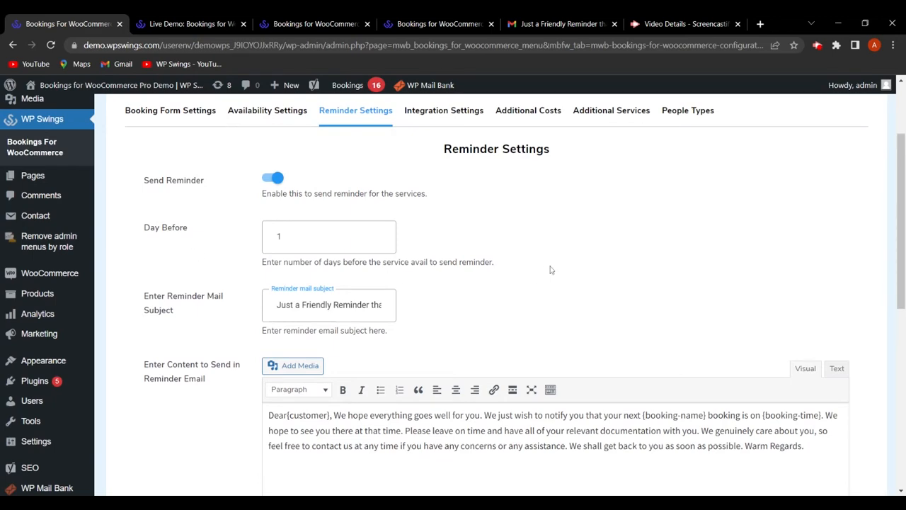
{"action": "scroll", "coordinate": [551, 270], "scroll_direction": "down", "scroll_amount": 2}
{"action": "scroll", "coordinate": [550, 267], "scroll_direction": "up", "scroll_amount": 4}
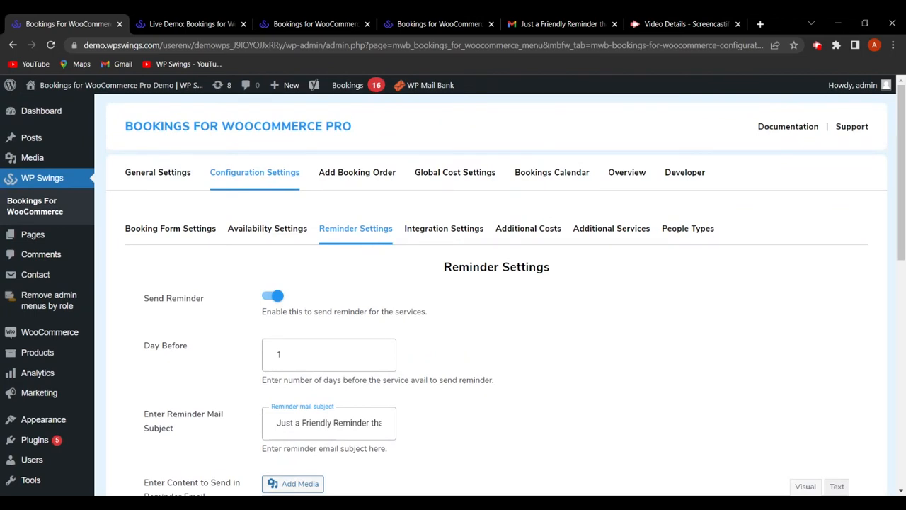
- Open the integration settings and examine the Facebook share options for App-Id, App-Secret and access token
{"action": "left_click", "coordinate": [446, 233]}
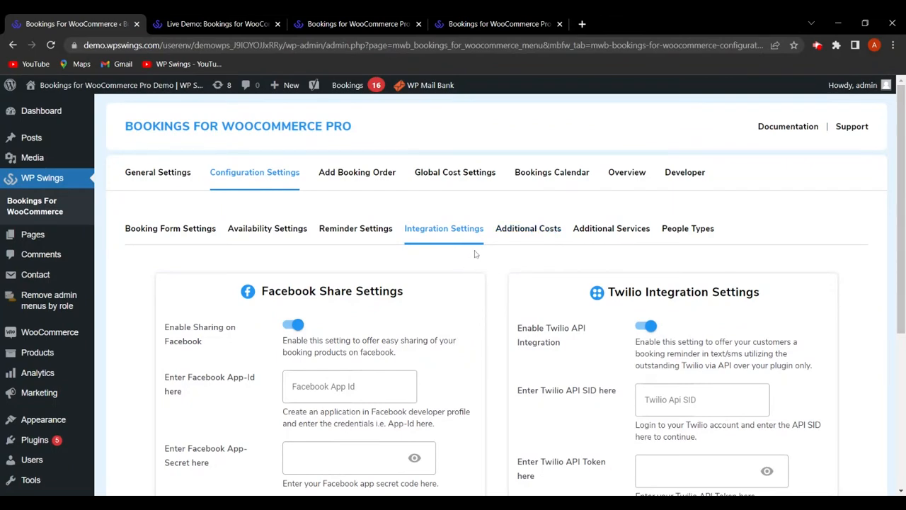
{"action": "scroll", "coordinate": [467, 252], "scroll_direction": "down", "scroll_amount": 1}
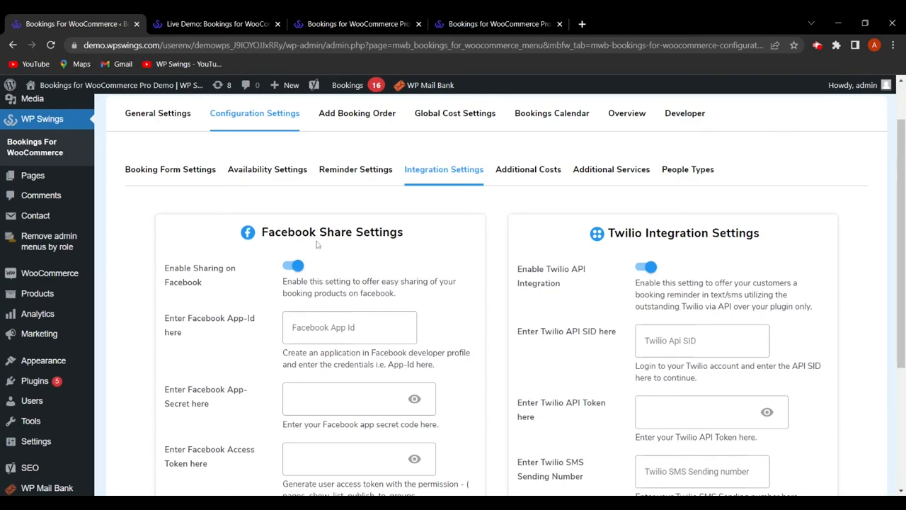
{"action": "scroll", "coordinate": [429, 242], "scroll_direction": "down", "scroll_amount": 1}
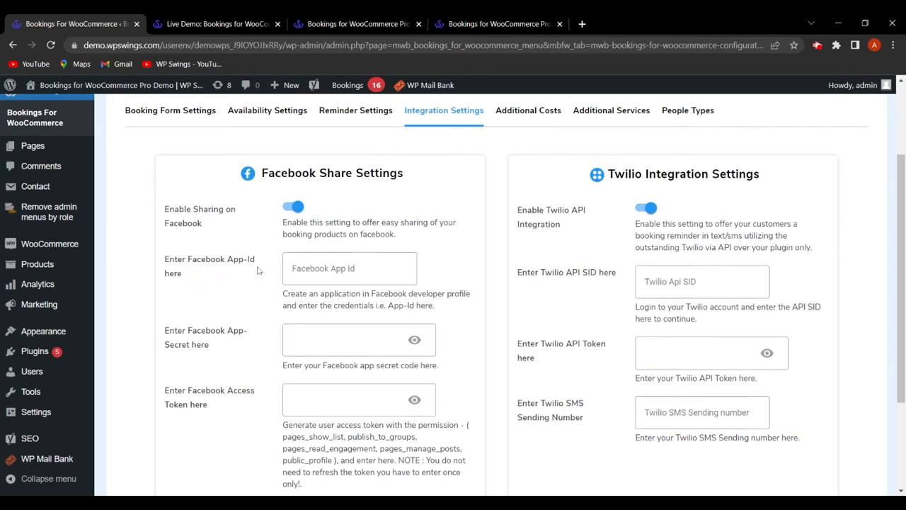
{"action": "scroll", "coordinate": [217, 274], "scroll_direction": "down", "scroll_amount": 1}
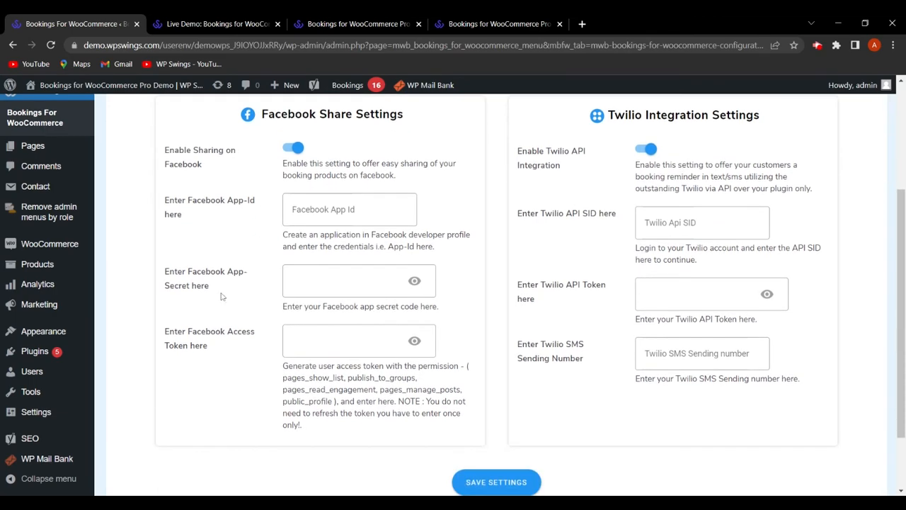
{"action": "scroll", "coordinate": [253, 303], "scroll_direction": "down", "scroll_amount": 1}
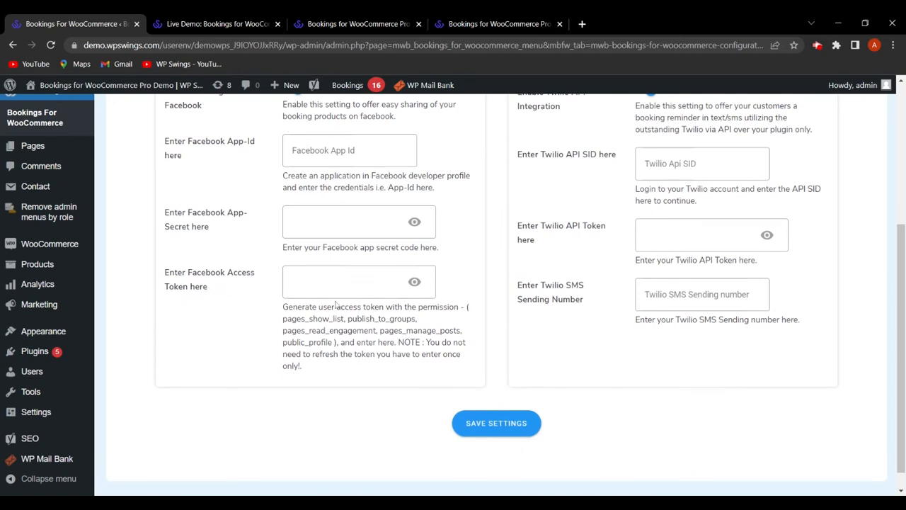
{"action": "scroll", "coordinate": [269, 304], "scroll_direction": "up", "scroll_amount": 2}
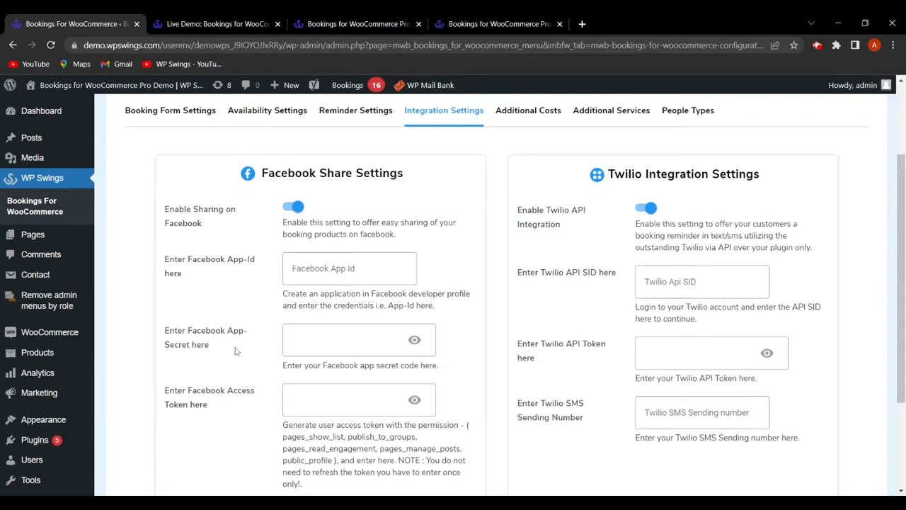
{"action": "left_click", "coordinate": [311, 341]}
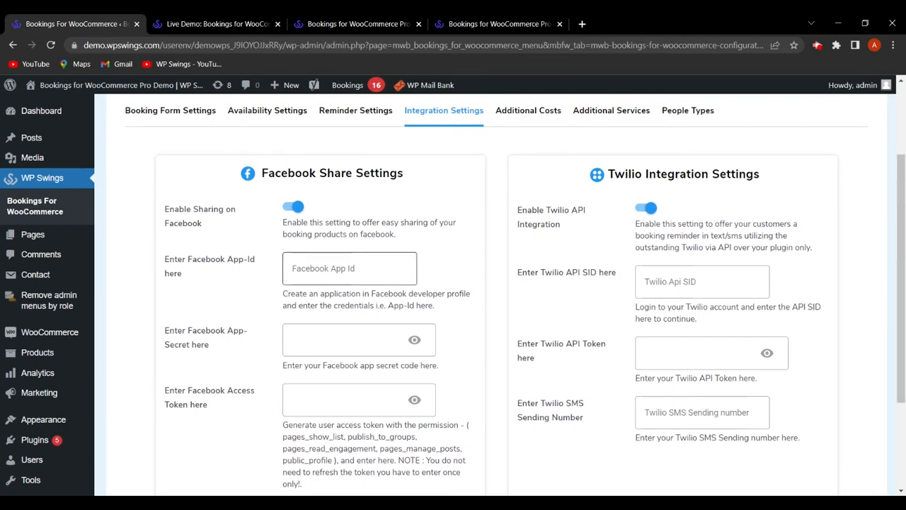
{"action": "scroll", "coordinate": [412, 283], "scroll_direction": "down", "scroll_amount": 2}
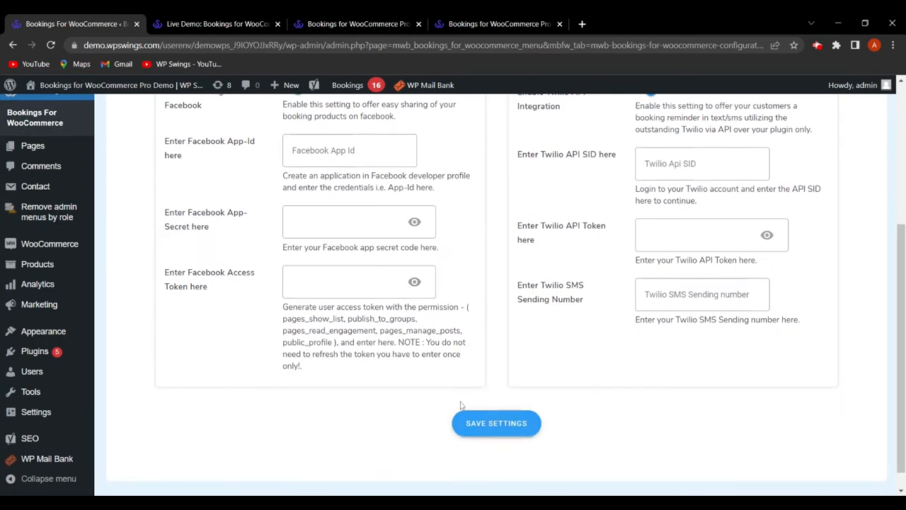
{"action": "scroll", "coordinate": [406, 381], "scroll_direction": "up", "scroll_amount": 3}
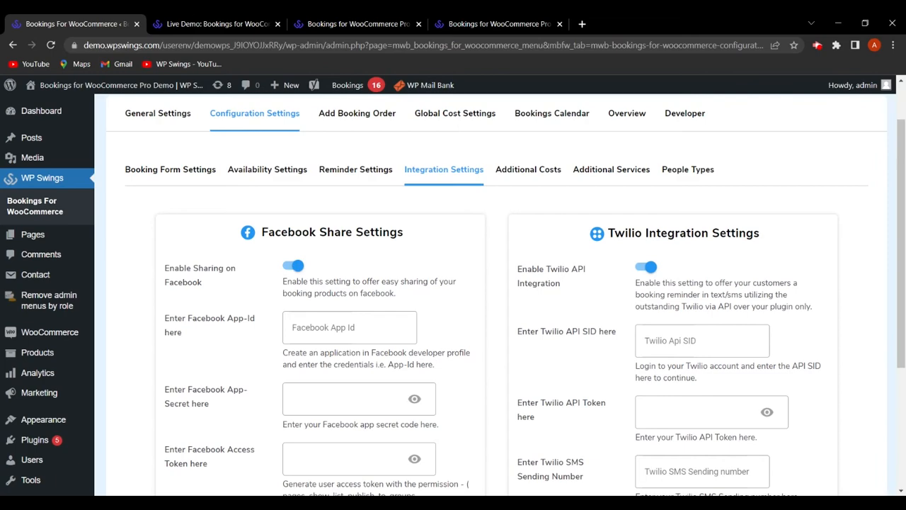
- Examine the Twilio integration options for API SID, API token and SMS sending number
{"action": "scroll", "coordinate": [584, 245], "scroll_direction": "down", "scroll_amount": 1}
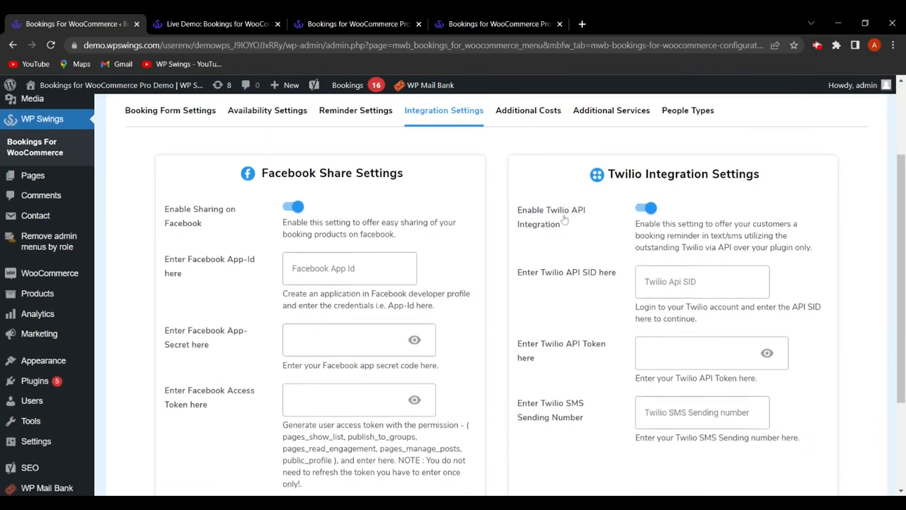
{"action": "scroll", "coordinate": [630, 333], "scroll_direction": "down", "scroll_amount": 1}
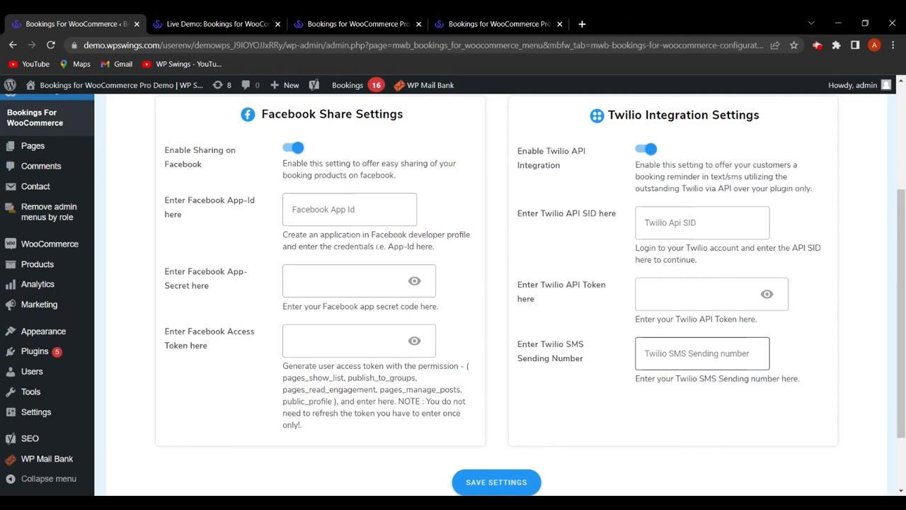
{"action": "scroll", "coordinate": [603, 366], "scroll_direction": "up", "scroll_amount": 1}
{"action": "scroll", "coordinate": [601, 379], "scroll_direction": "up", "scroll_amount": 2}
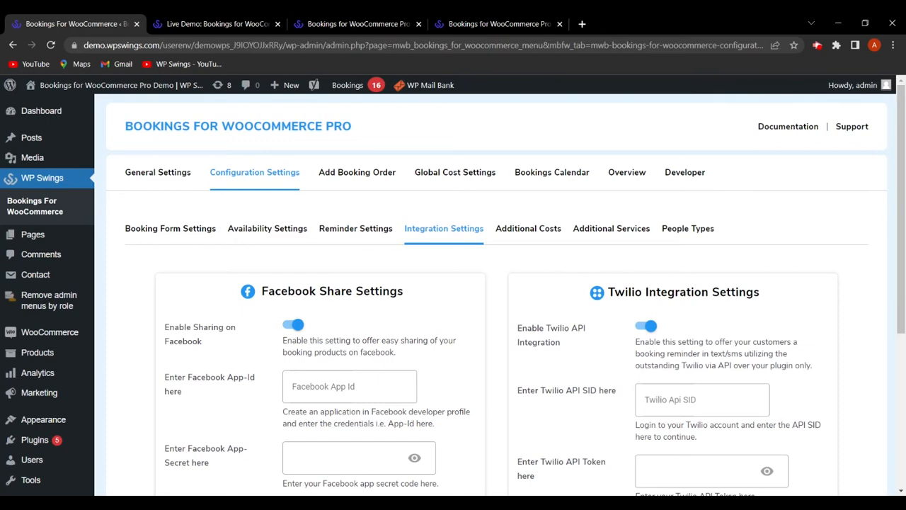
{"action": "scroll", "coordinate": [577, 319], "scroll_direction": "down", "scroll_amount": 3}
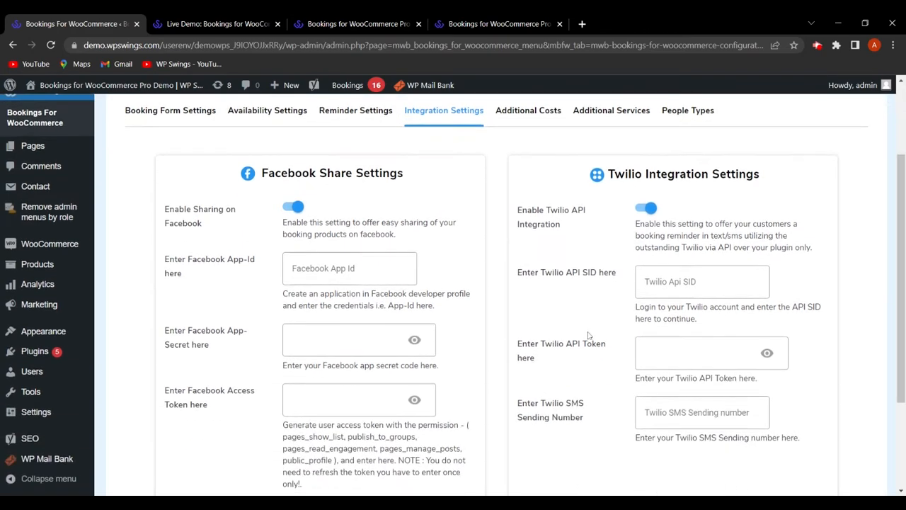
{"action": "scroll", "coordinate": [603, 393], "scroll_direction": "up", "scroll_amount": 3}
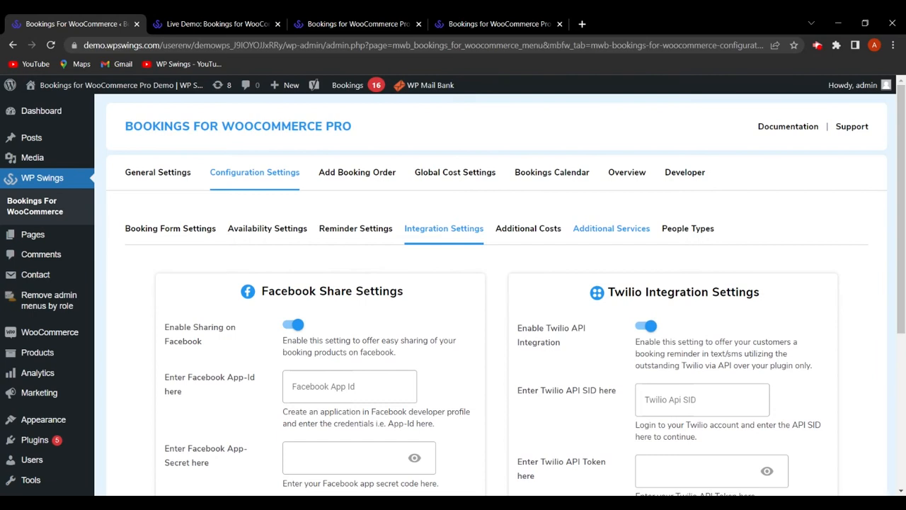
- In the people types configuration, enter a new booking people type named Ladies with the slug ladies
{"action": "left_click", "coordinate": [692, 235]}
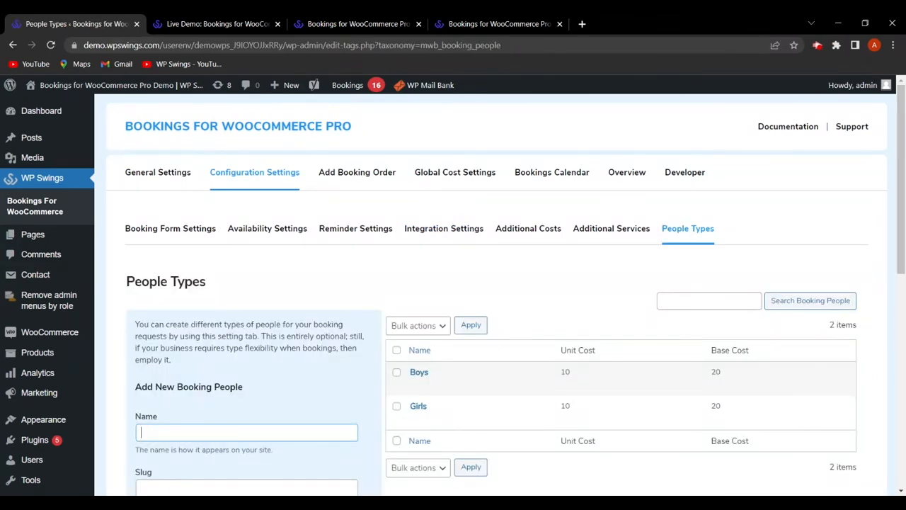
{"action": "scroll", "coordinate": [300, 293], "scroll_direction": "down", "scroll_amount": 1}
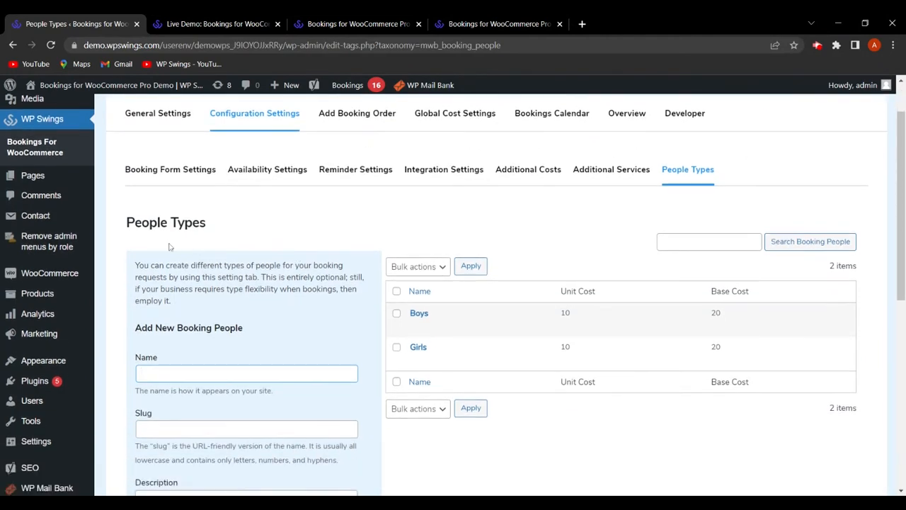
{"action": "mouse_move", "coordinate": [436, 331]}
{"action": "scroll", "coordinate": [438, 354], "scroll_direction": "down", "scroll_amount": 2}
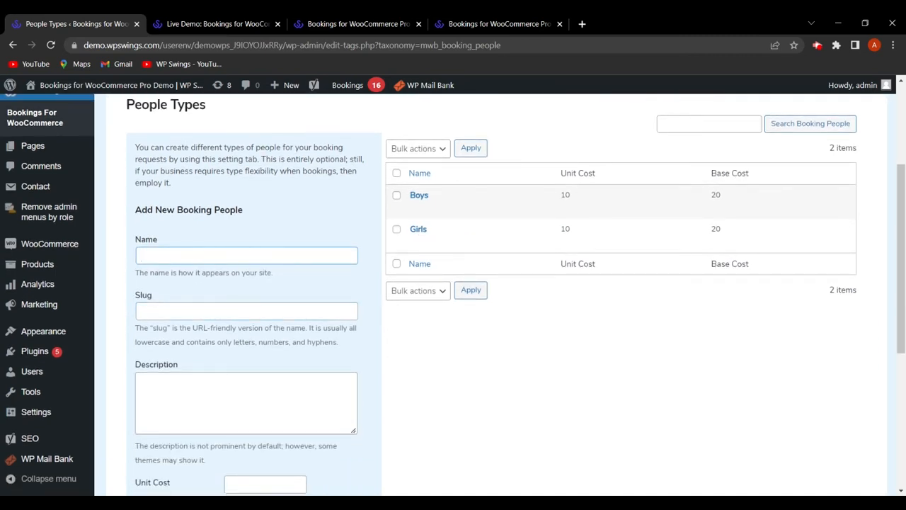
{"action": "type", "text": "Ladies"}
{"action": "key", "text": "Tab"}
{"action": "type", "text": "ladies"}
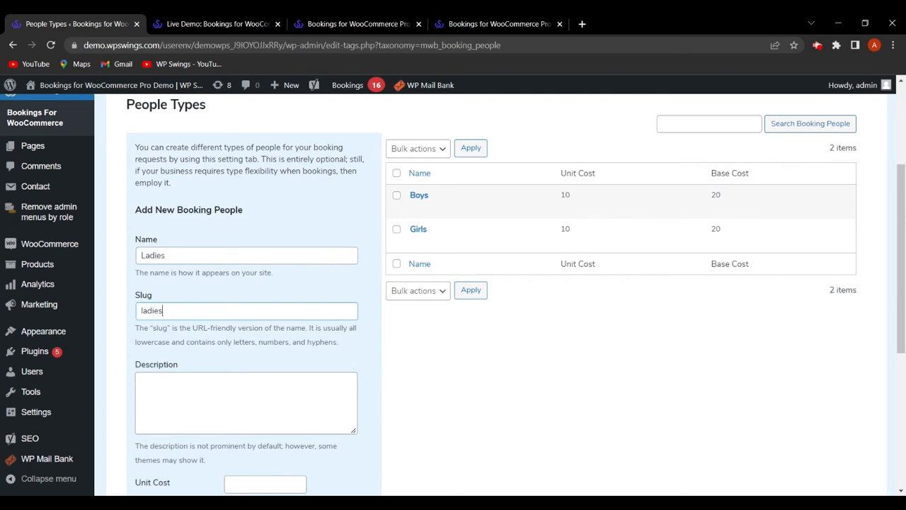
{"action": "key", "text": "Tab"}
{"action": "scroll", "coordinate": [161, 275], "scroll_direction": "down", "scroll_amount": 3}
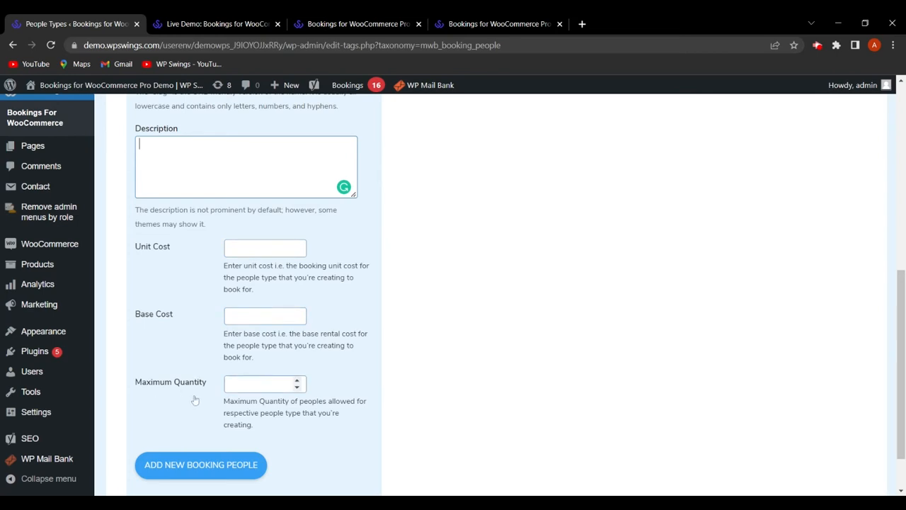
- Give the new people type unit cost 10, base cost 14 and maximum quantity 4, and add it to the list
{"action": "left_click", "coordinate": [258, 248]}
{"action": "type", "text": "10"}
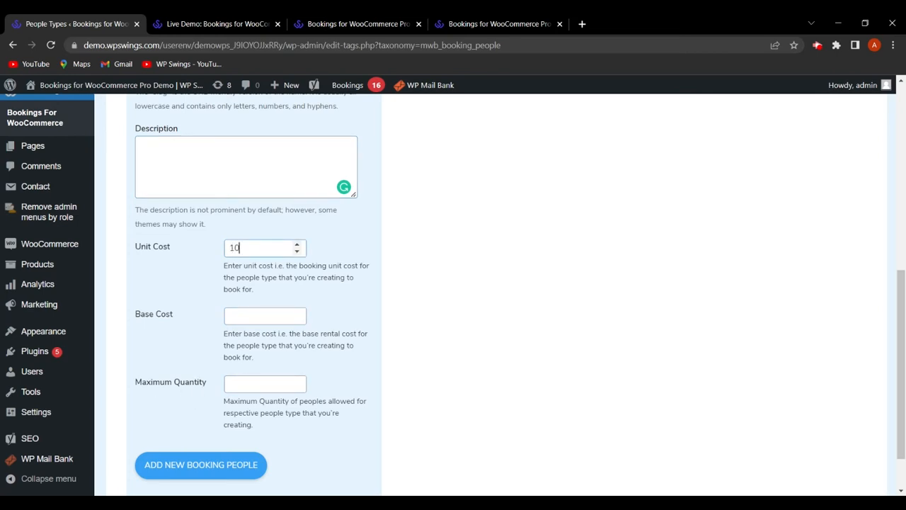
{"action": "left_click", "coordinate": [258, 316]}
{"action": "type", "text": "15"}
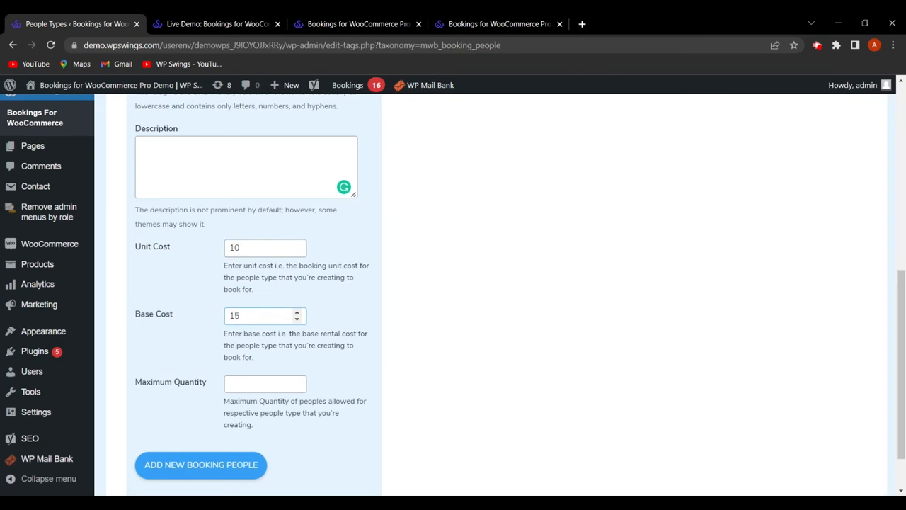
{"action": "scroll", "coordinate": [265, 318], "scroll_direction": "down", "scroll_amount": 1}
{"action": "left_click", "coordinate": [264, 325]}
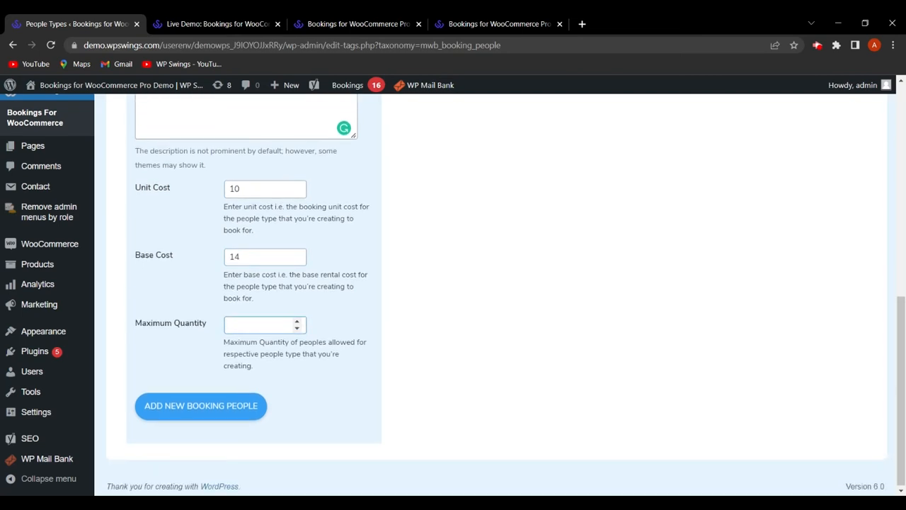
{"action": "type", "text": "4"}
{"action": "left_click", "coordinate": [228, 416]}
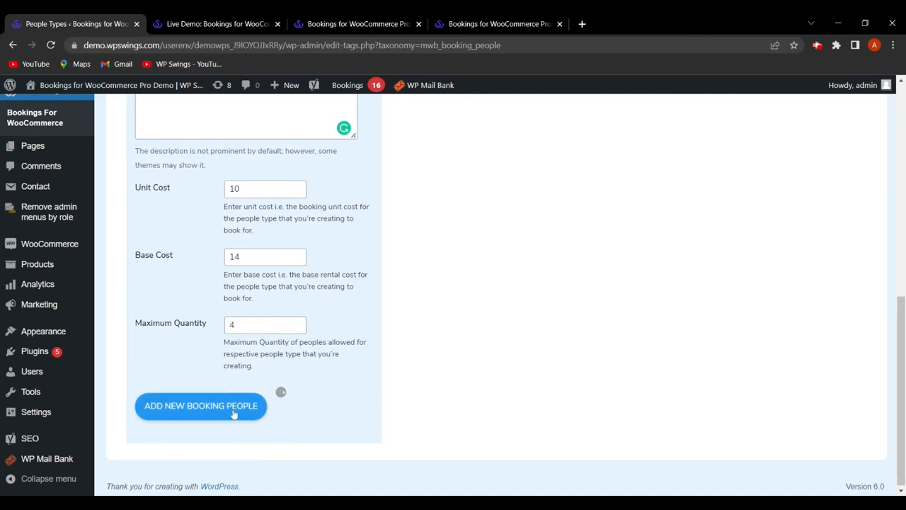
{"action": "scroll", "coordinate": [538, 368], "scroll_direction": "up", "scroll_amount": 5}
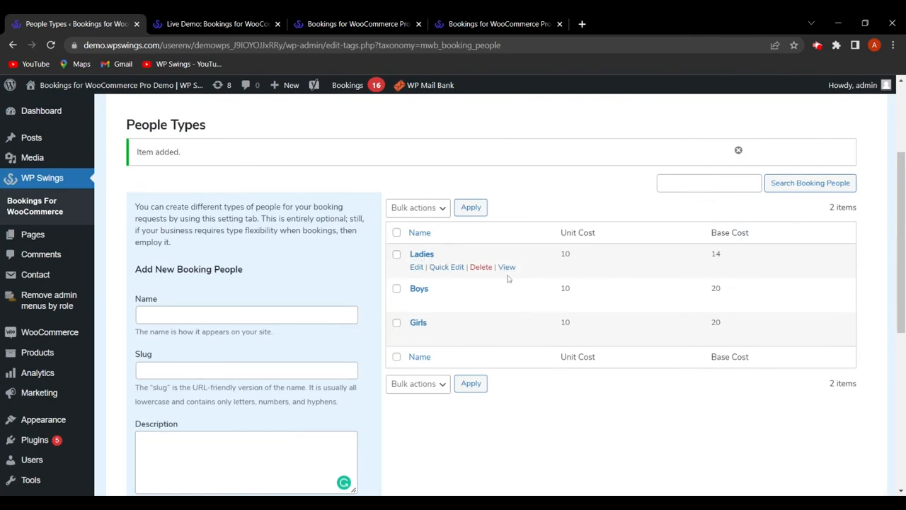
- Reload the Hotel Ace product page to check the people types offered for booking
{"action": "left_click", "coordinate": [238, 26]}
{"action": "scroll", "coordinate": [453, 284], "scroll_direction": "down", "scroll_amount": 2}
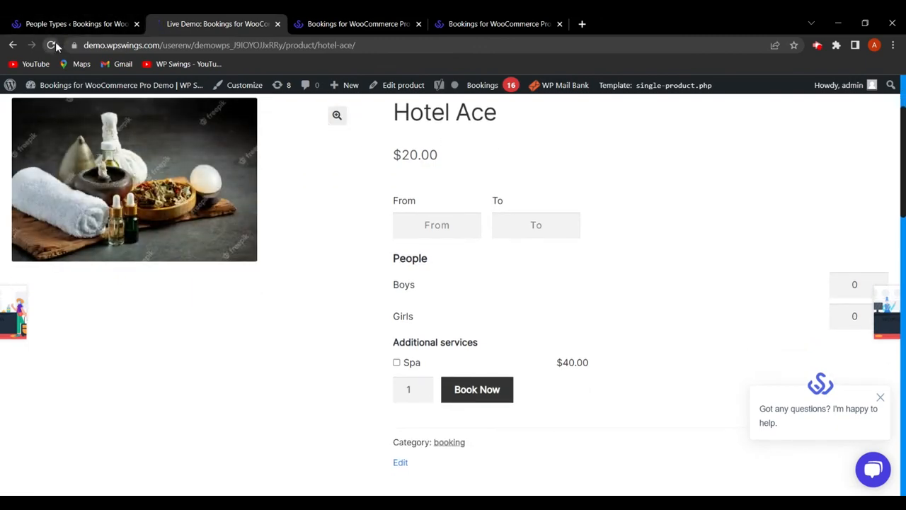
{"action": "left_click", "coordinate": [51, 45]}
- Return to the WordPress admin and open the list of all products
{"action": "left_click", "coordinate": [66, 20]}
{"action": "scroll", "coordinate": [388, 278], "scroll_direction": "down", "scroll_amount": 2}
{"action": "scroll", "coordinate": [387, 278], "scroll_direction": "up", "scroll_amount": 3}
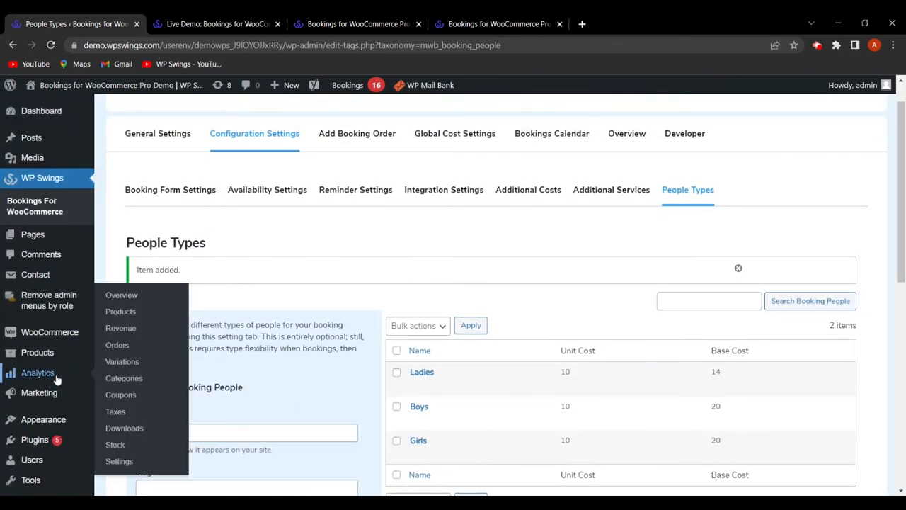
{"action": "mouse_move", "coordinate": [50, 352]}
{"action": "left_click", "coordinate": [147, 356]}
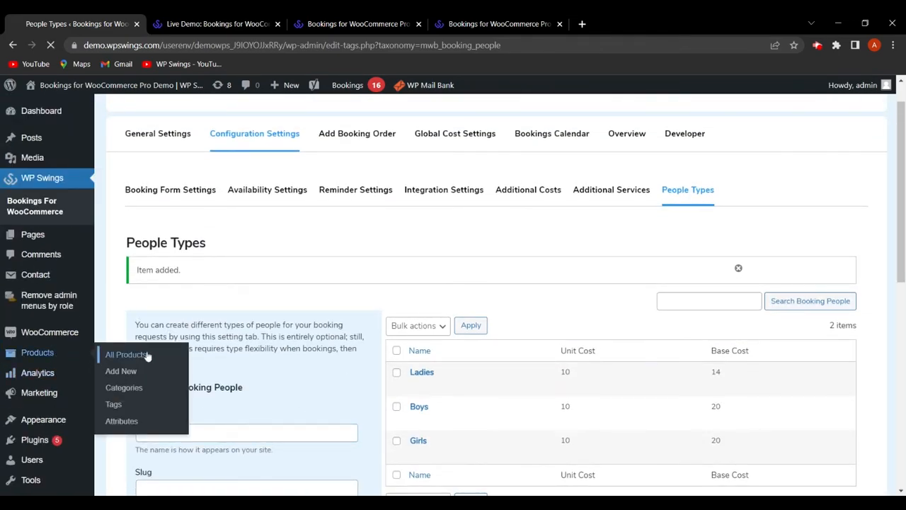
- Open the Hotel Ace product for editing and find its assigned people types
{"action": "scroll", "coordinate": [221, 320], "scroll_direction": "down", "scroll_amount": 1}
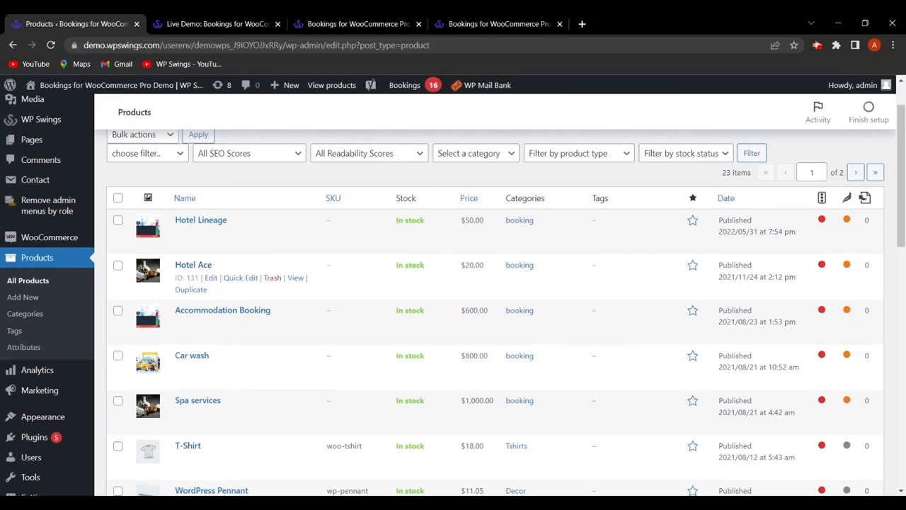
{"action": "left_click", "coordinate": [193, 265]}
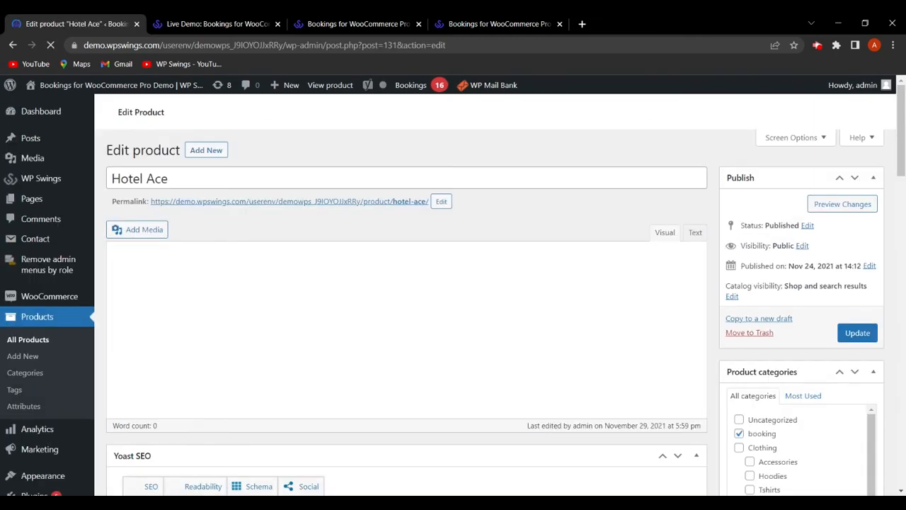
{"action": "scroll", "coordinate": [407, 297], "scroll_direction": "down", "scroll_amount": 5}
{"action": "scroll", "coordinate": [407, 297], "scroll_direction": "down", "scroll_amount": 3}
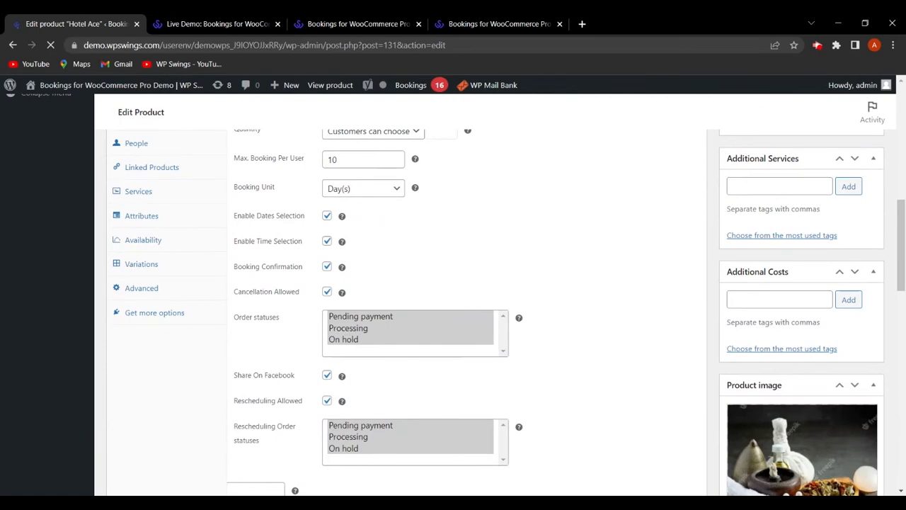
{"action": "scroll", "coordinate": [407, 297], "scroll_direction": "up", "scroll_amount": 2}
{"action": "scroll", "coordinate": [407, 298], "scroll_direction": "down", "scroll_amount": 4}
{"action": "scroll", "coordinate": [782, 389], "scroll_direction": "up", "scroll_amount": 5}
{"action": "scroll", "coordinate": [782, 388], "scroll_direction": "down", "scroll_amount": 3}
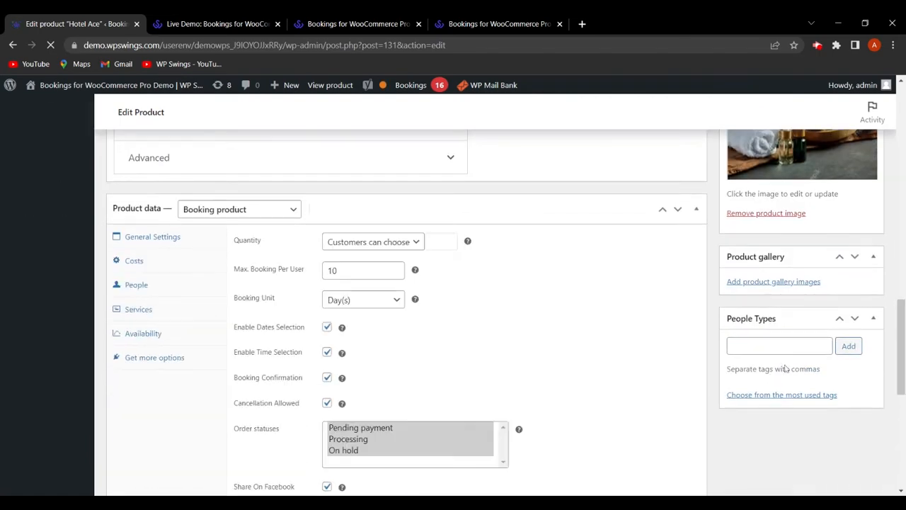
{"action": "scroll", "coordinate": [783, 389], "scroll_direction": "up", "scroll_amount": 10}
{"action": "scroll", "coordinate": [783, 388], "scroll_direction": "down", "scroll_amount": 8}
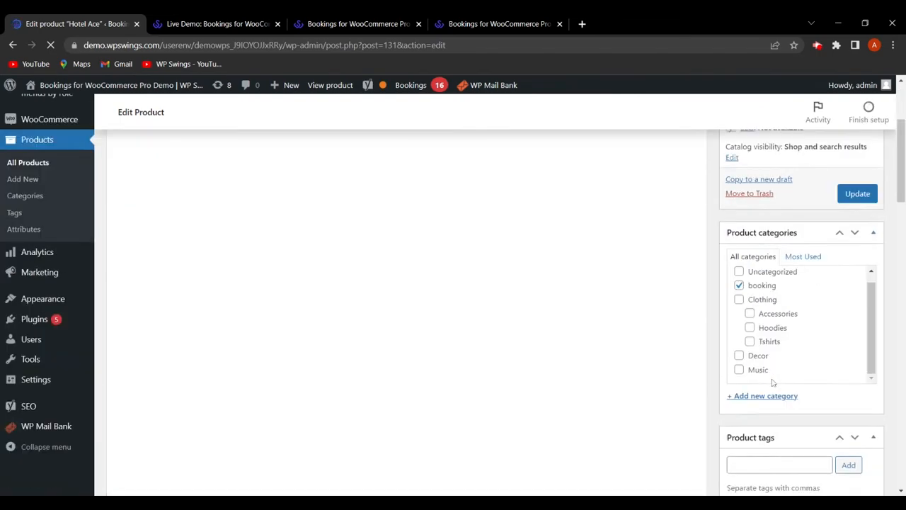
{"action": "scroll", "coordinate": [773, 383], "scroll_direction": "down", "scroll_amount": 5}
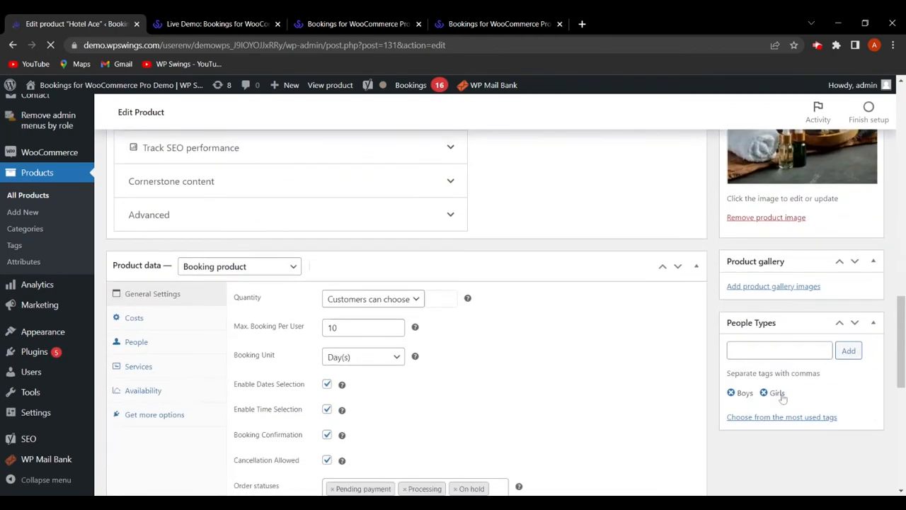
- Add the Ladies people type to Hotel Ace and update the product
{"action": "left_click", "coordinate": [779, 322]}
{"action": "type", "text": "ladi"}
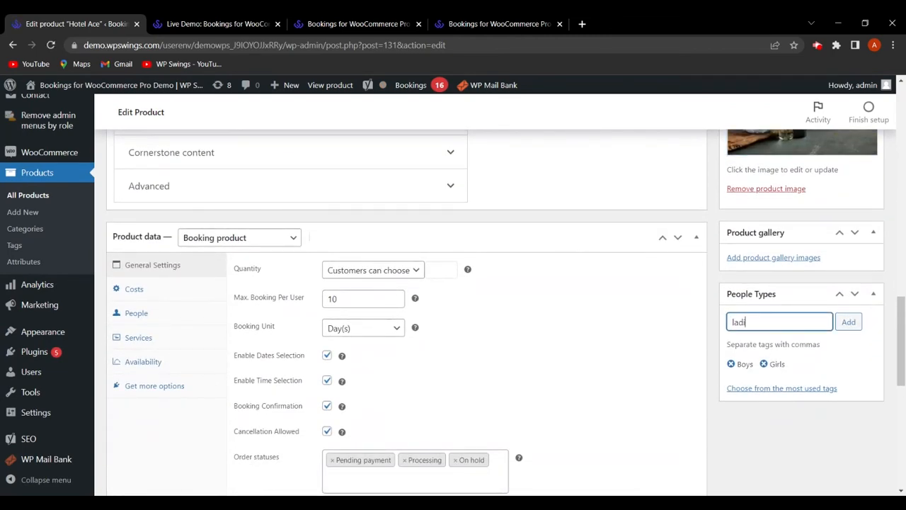
{"action": "left_click", "coordinate": [804, 343]}
{"action": "left_click", "coordinate": [858, 322]}
{"action": "scroll", "coordinate": [595, 333], "scroll_direction": "up", "scroll_amount": 3}
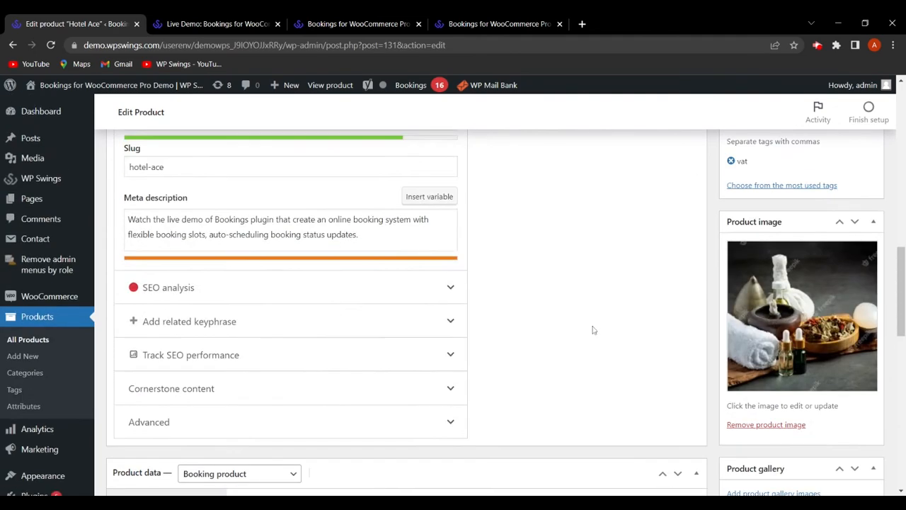
{"action": "scroll", "coordinate": [601, 348], "scroll_direction": "down", "scroll_amount": 3}
{"action": "scroll", "coordinate": [601, 346], "scroll_direction": "up", "scroll_amount": 15}
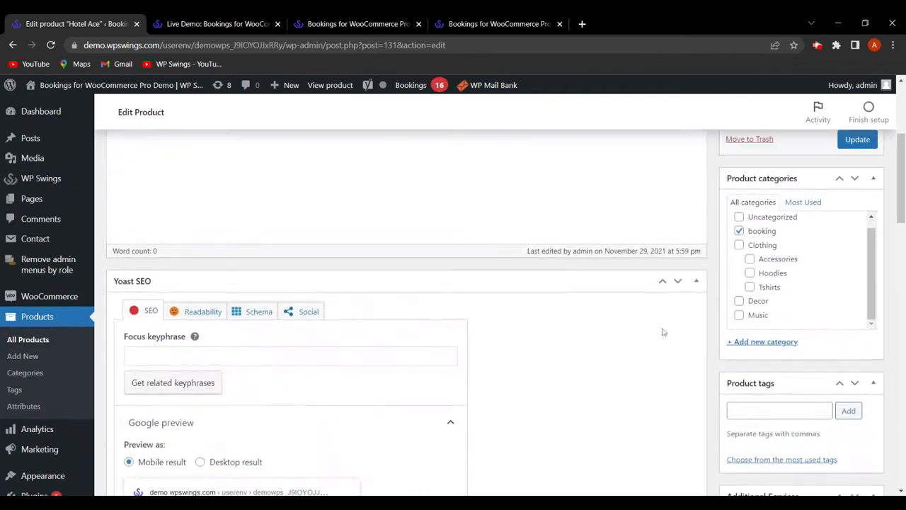
{"action": "left_click", "coordinate": [857, 370]}
- Reopen the Hotel Ace product page from the shop and check the people types offered in its booking form
{"action": "left_click", "coordinate": [198, 23]}
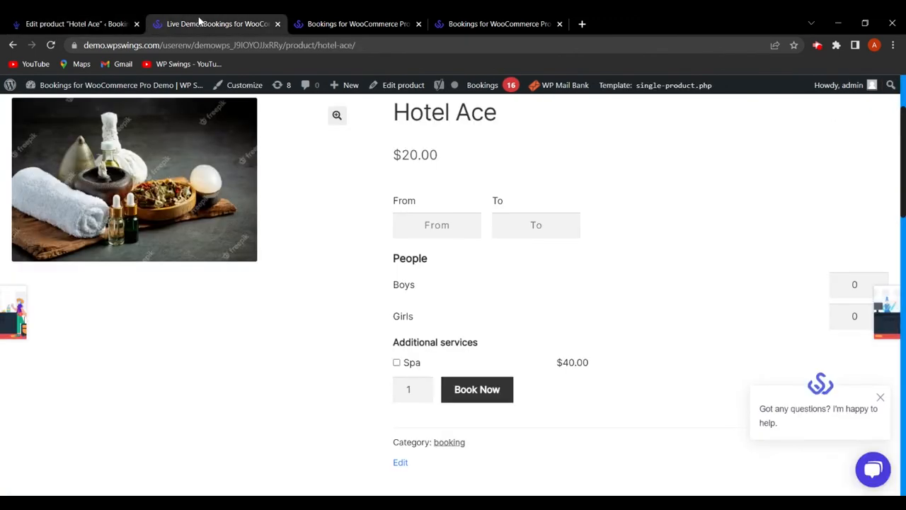
{"action": "left_click", "coordinate": [13, 44]}
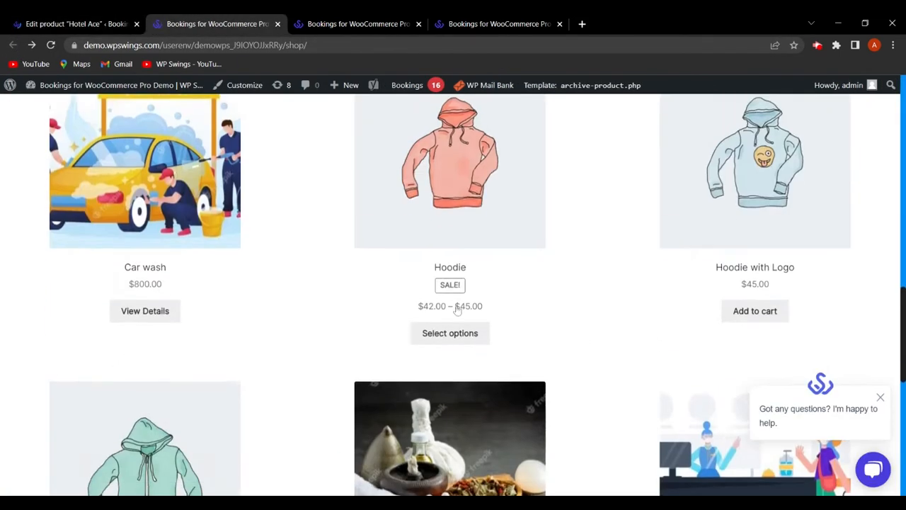
{"action": "scroll", "coordinate": [457, 310], "scroll_direction": "down", "scroll_amount": 4}
{"action": "left_click", "coordinate": [467, 286]}
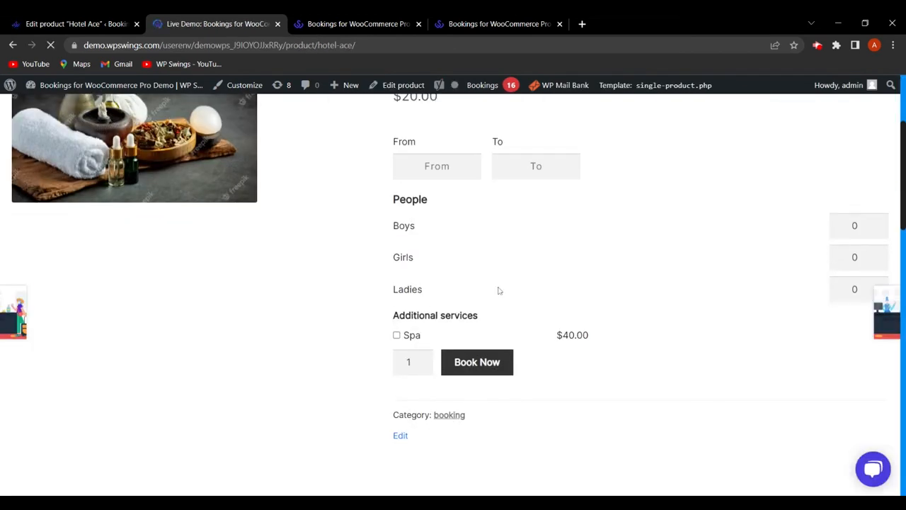
{"action": "scroll", "coordinate": [790, 315], "scroll_direction": "down", "scroll_amount": 2}
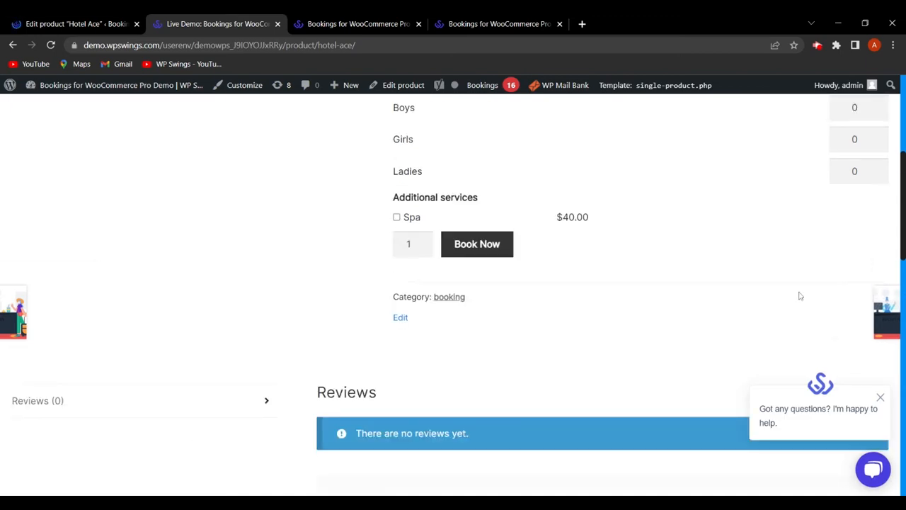
- Set the number of ladies to 4 in the Hotel Ace booking form and review the cost breakdown
{"action": "left_click", "coordinate": [878, 169]}
{"action": "left_click", "coordinate": [879, 168]}
{"action": "left_click", "coordinate": [878, 169]}
{"action": "left_click", "coordinate": [879, 168]}
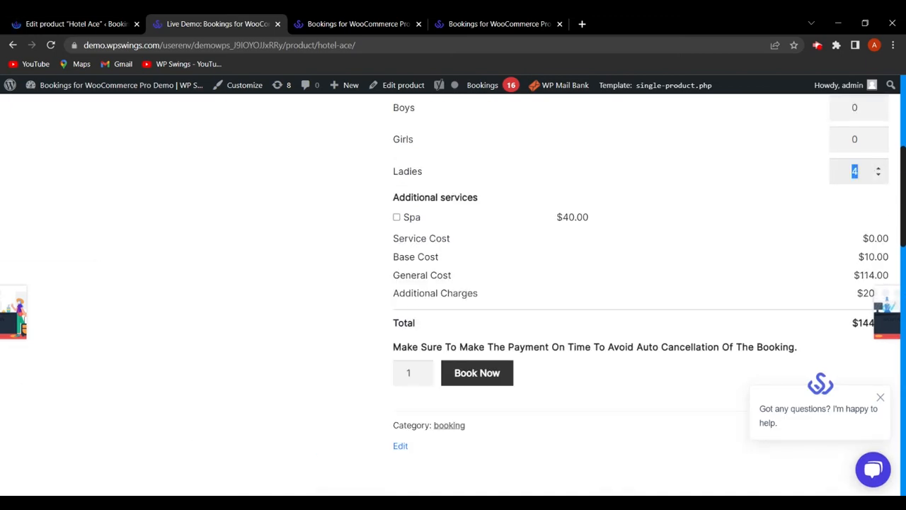
{"action": "scroll", "coordinate": [819, 201], "scroll_direction": "up", "scroll_amount": 2}
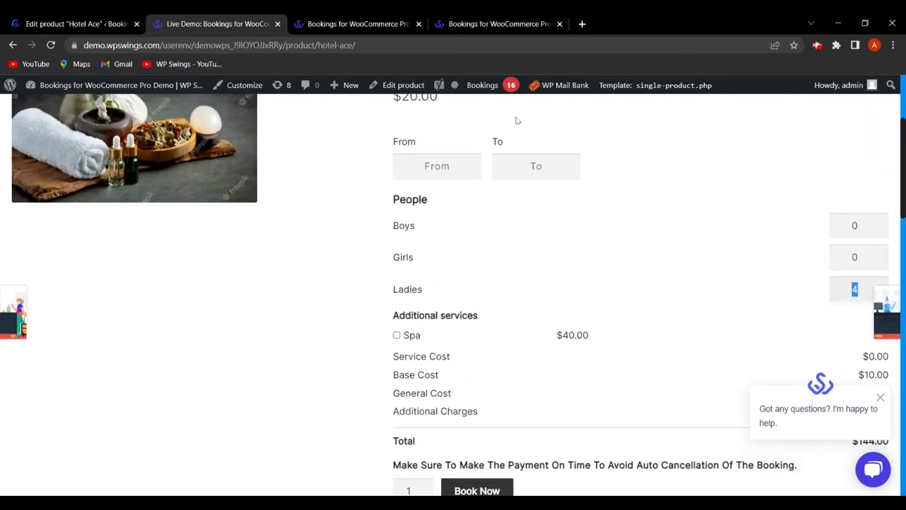
- Return to the WordPress admin and open the people types list in the Bookings for WooCommerce configuration settings
{"action": "left_click", "coordinate": [64, 22]}
{"action": "mouse_move", "coordinate": [61, 181]}
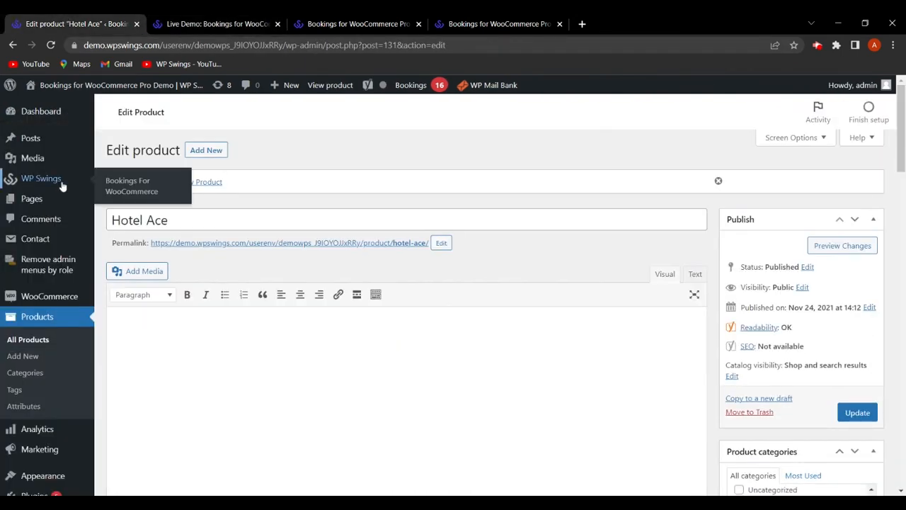
{"action": "left_click", "coordinate": [132, 192]}
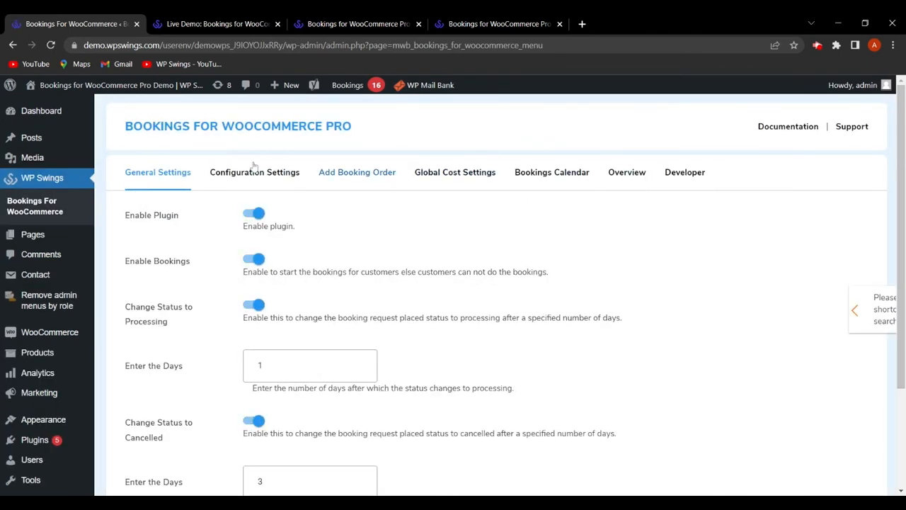
{"action": "left_click", "coordinate": [253, 174]}
{"action": "left_click", "coordinate": [702, 229]}
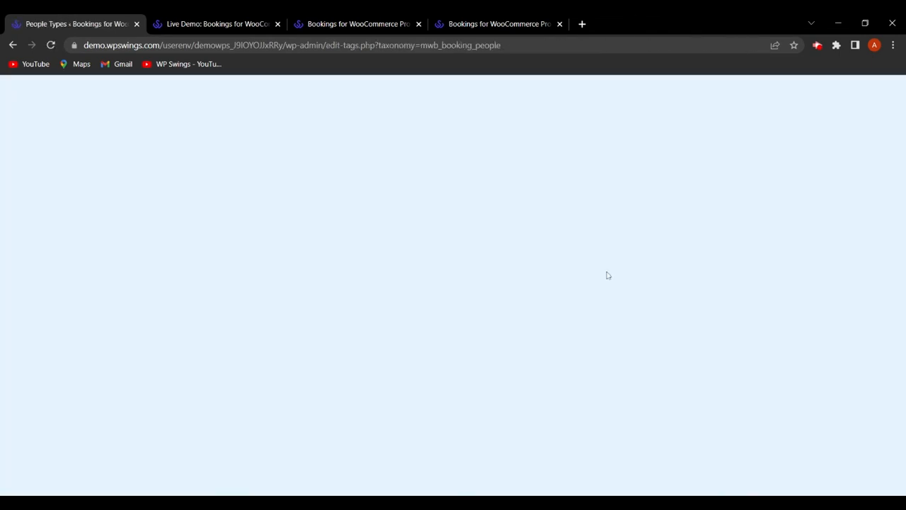
{"action": "scroll", "coordinate": [475, 295], "scroll_direction": "down", "scroll_amount": 2}
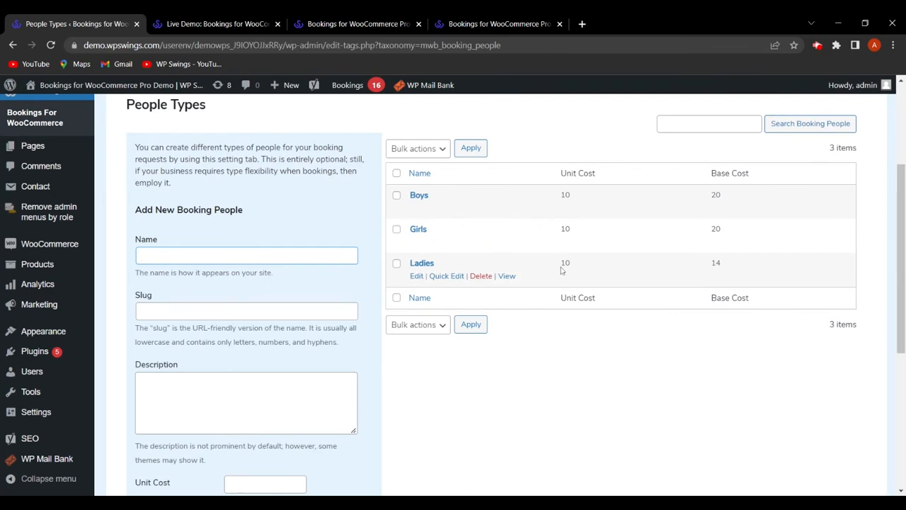
- Compare the cost breakdown for the ladies on the Hotel Ace page with the people type costs in the admin
{"action": "left_click", "coordinate": [241, 24]}
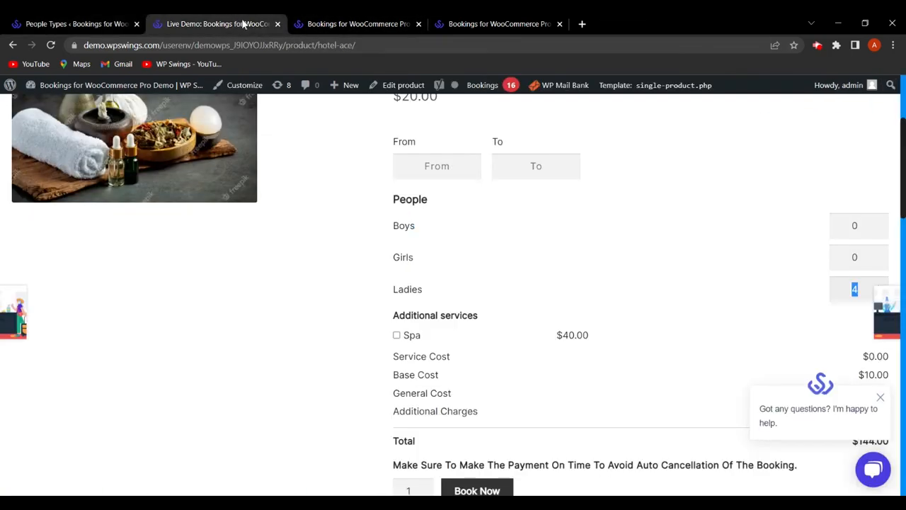
{"action": "scroll", "coordinate": [610, 283], "scroll_direction": "down", "scroll_amount": 1}
{"action": "scroll", "coordinate": [521, 293], "scroll_direction": "down", "scroll_amount": 1}
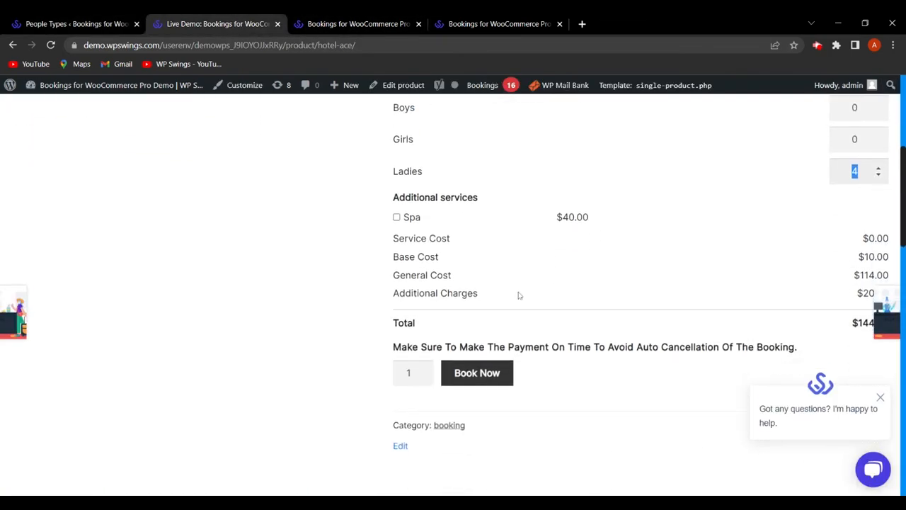
{"action": "scroll", "coordinate": [531, 277], "scroll_direction": "up", "scroll_amount": 1}
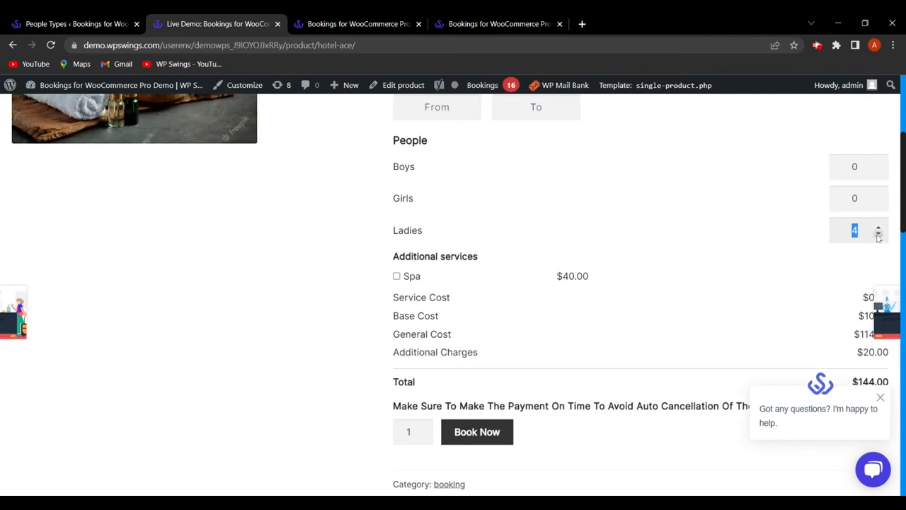
{"action": "left_click", "coordinate": [71, 23]}
{"action": "scroll", "coordinate": [271, 211], "scroll_direction": "up", "scroll_amount": 1}
{"action": "scroll", "coordinate": [271, 211], "scroll_direction": "up", "scroll_amount": 2}
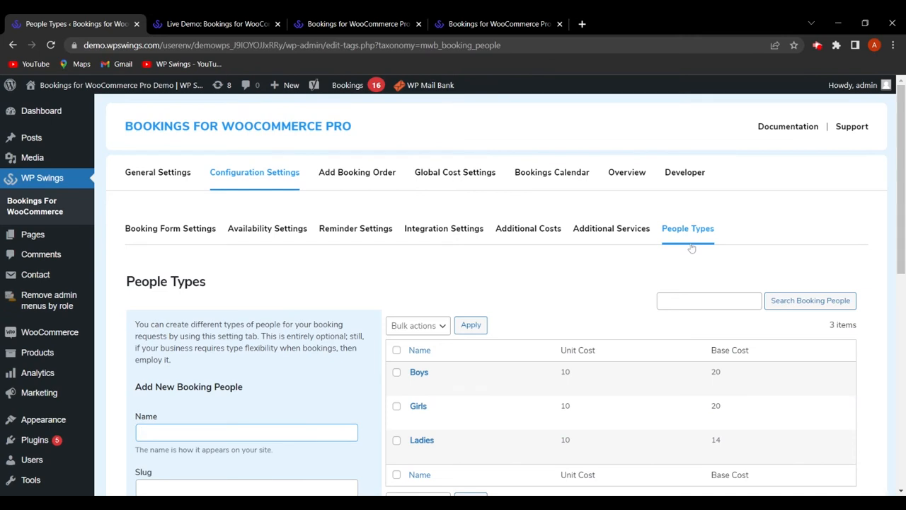
- Start a new booking order in the plugin for the user admin and the product Hotel Lineage
{"action": "left_click", "coordinate": [367, 177]}
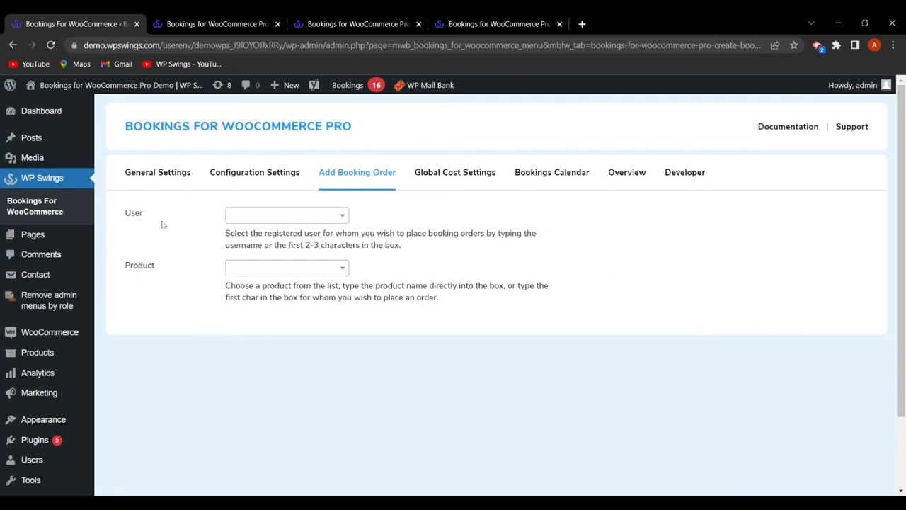
{"action": "left_click", "coordinate": [253, 217]}
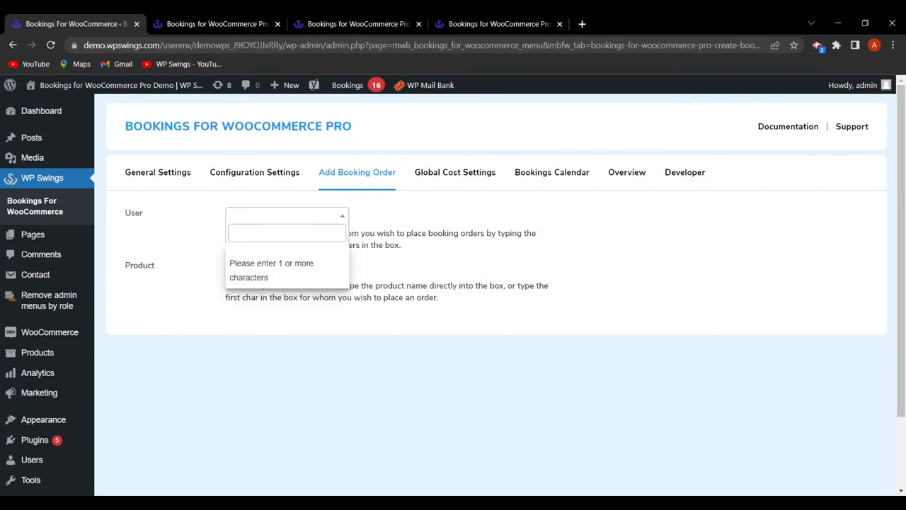
{"action": "type", "text": "a"}
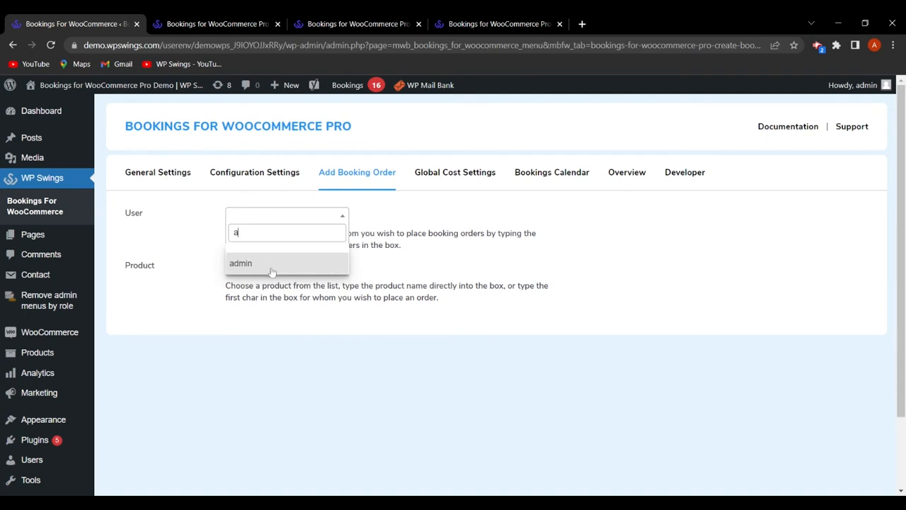
{"action": "left_click", "coordinate": [272, 271]}
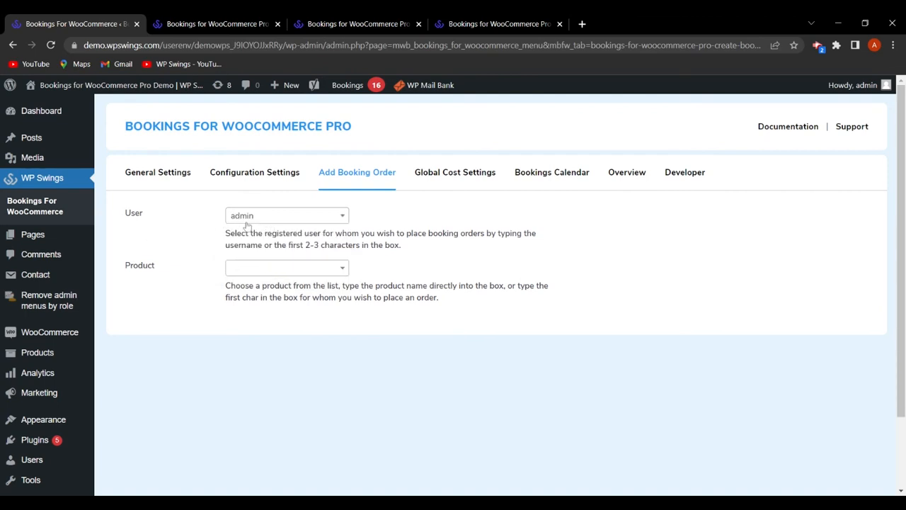
{"action": "left_click", "coordinate": [283, 269]}
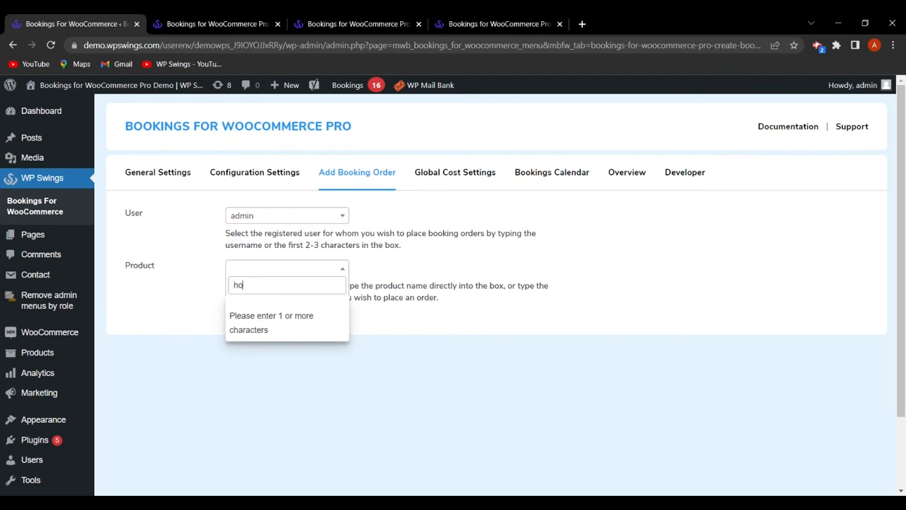
{"action": "type", "text": "t"}
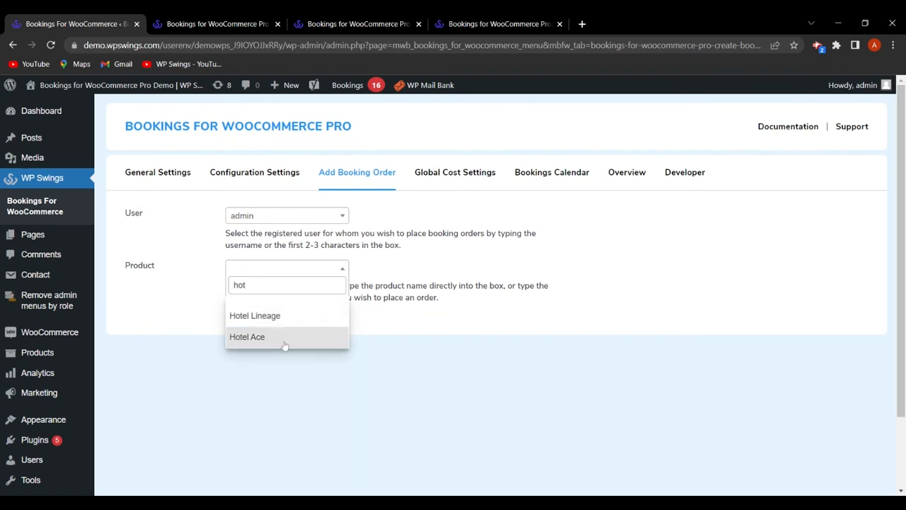
{"action": "left_click", "coordinate": [285, 319]}
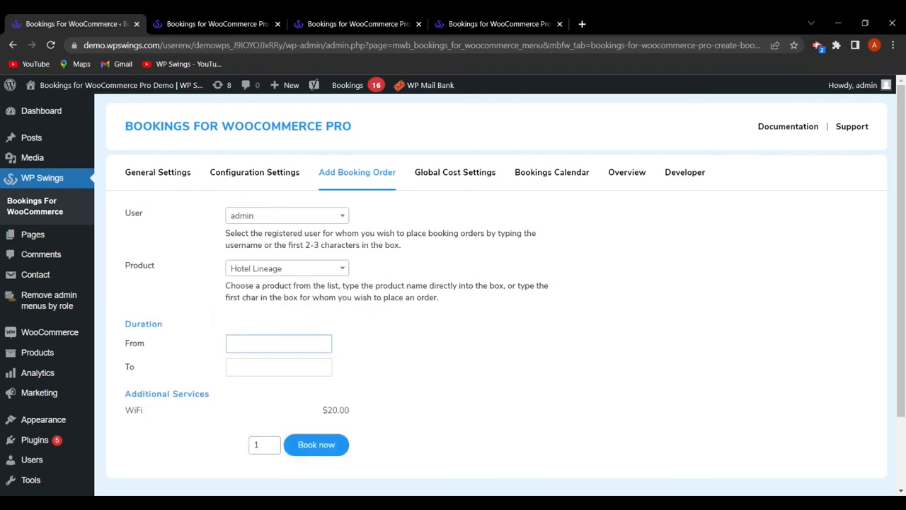
{"action": "scroll", "coordinate": [267, 283], "scroll_direction": "down", "scroll_amount": 2}
{"action": "left_click", "coordinate": [267, 282]}
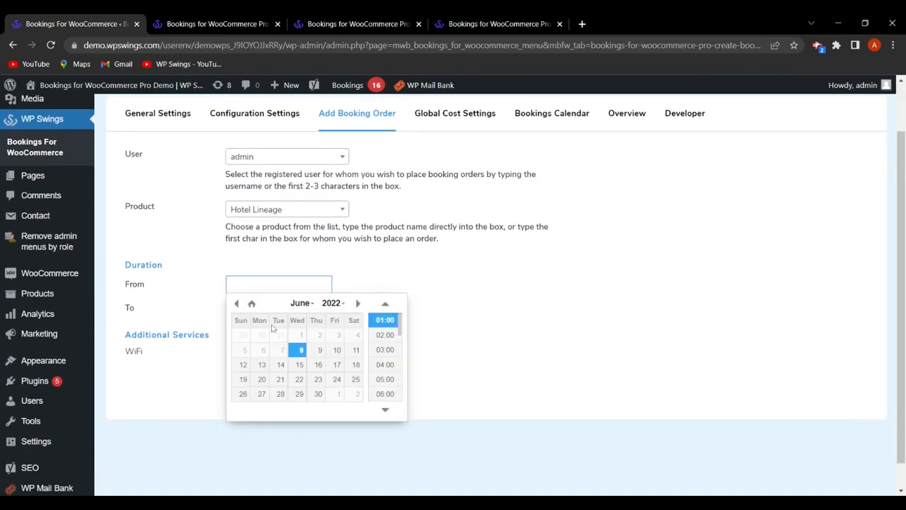
{"action": "left_click", "coordinate": [317, 350]}
{"action": "left_click", "coordinate": [278, 307]}
{"action": "left_click", "coordinate": [337, 373]}
- Place the Hotel Lineage booking with quantity 1, check it in the booking orders list and return to the Add Booking Order page
{"action": "scroll", "coordinate": [337, 373], "scroll_direction": "down", "scroll_amount": 1}
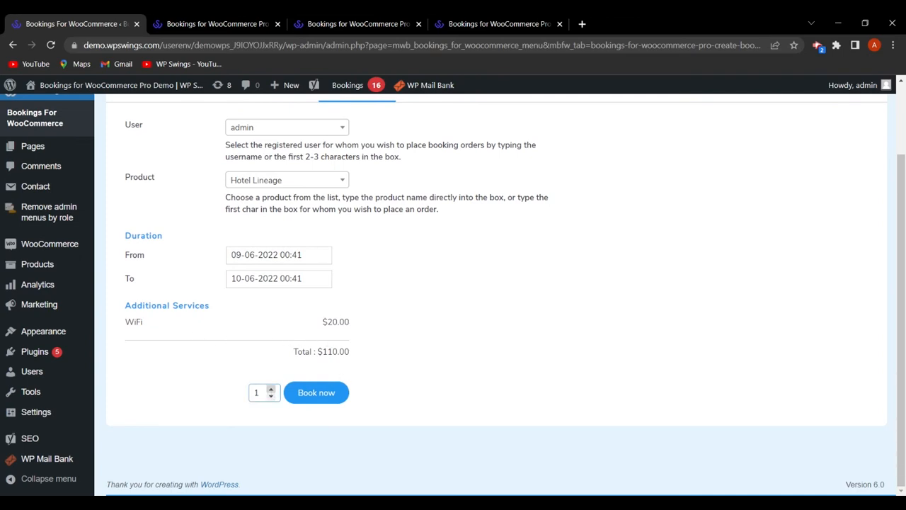
{"action": "left_click", "coordinate": [272, 389]}
{"action": "left_click", "coordinate": [271, 389]}
{"action": "left_click", "coordinate": [272, 396]}
{"action": "left_click", "coordinate": [272, 396]}
{"action": "left_click", "coordinate": [273, 396]}
{"action": "left_click", "coordinate": [315, 394]}
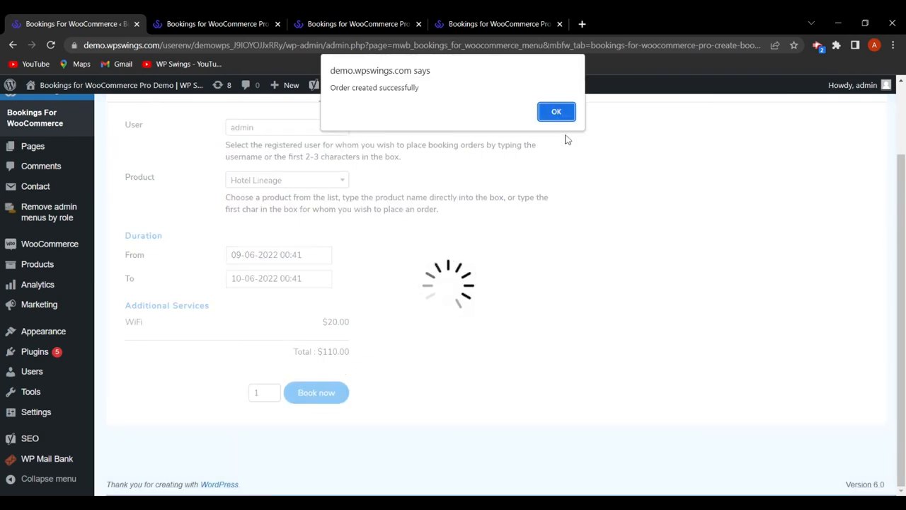
{"action": "left_click", "coordinate": [557, 112]}
{"action": "left_click", "coordinate": [348, 85]}
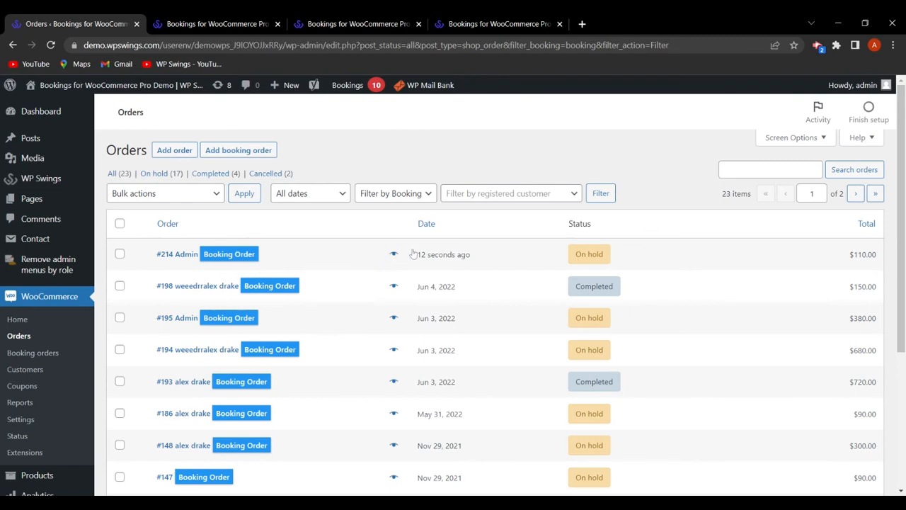
{"action": "left_click", "coordinate": [12, 45]}
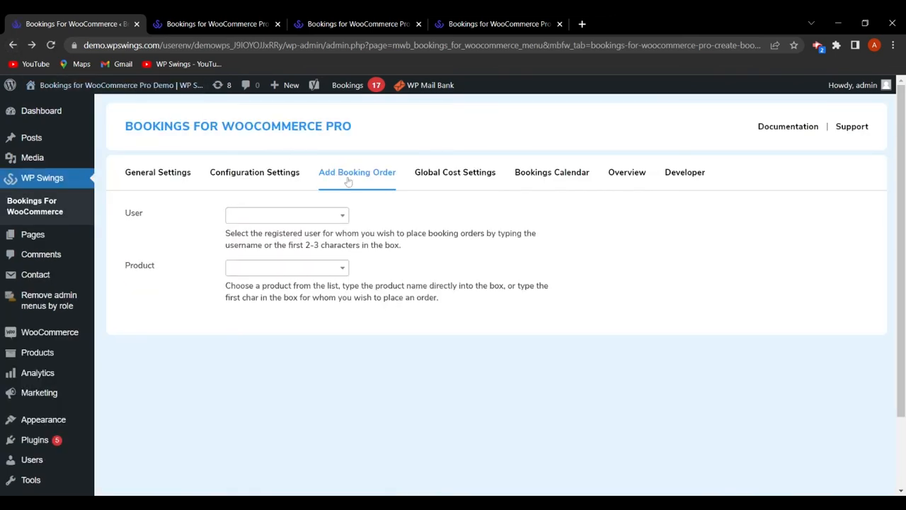
- In the Global Cost Settings, add a new rule named Rule 1
{"action": "left_click", "coordinate": [451, 175]}
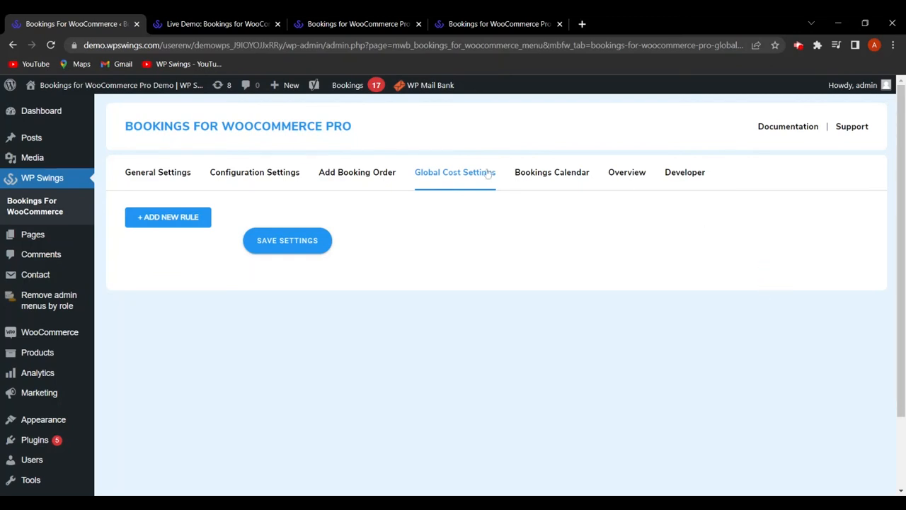
{"action": "left_click", "coordinate": [177, 218]}
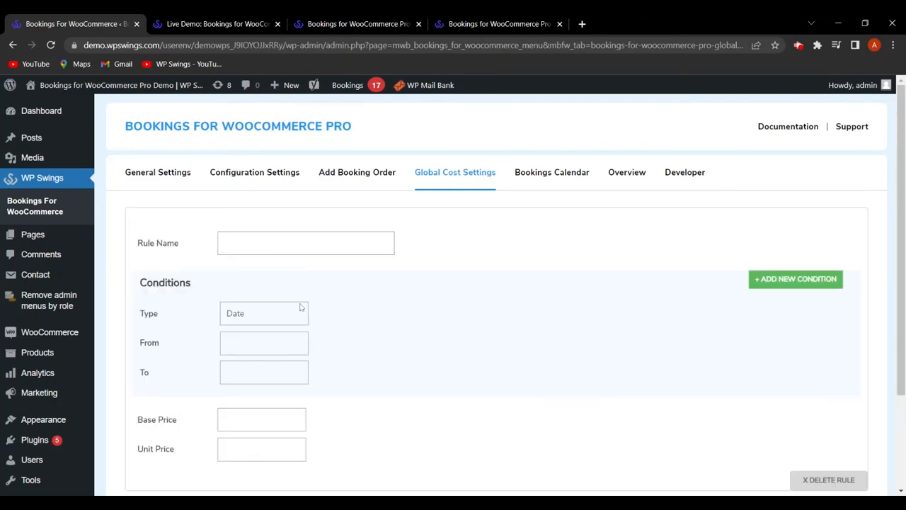
{"action": "left_click", "coordinate": [297, 246]}
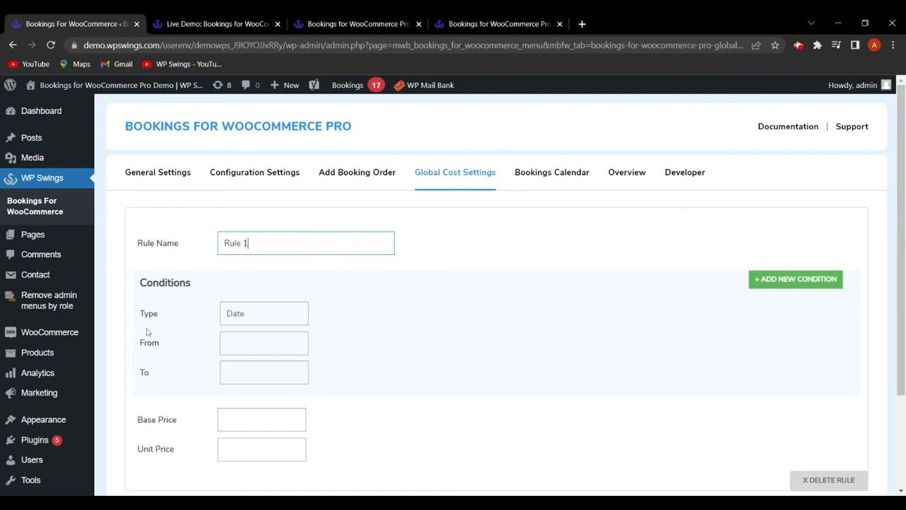
- Set Rule 1's condition to type Date, running from 08-06-2022 to 09-06-2022
{"action": "scroll", "coordinate": [154, 329], "scroll_direction": "down", "scroll_amount": 1}
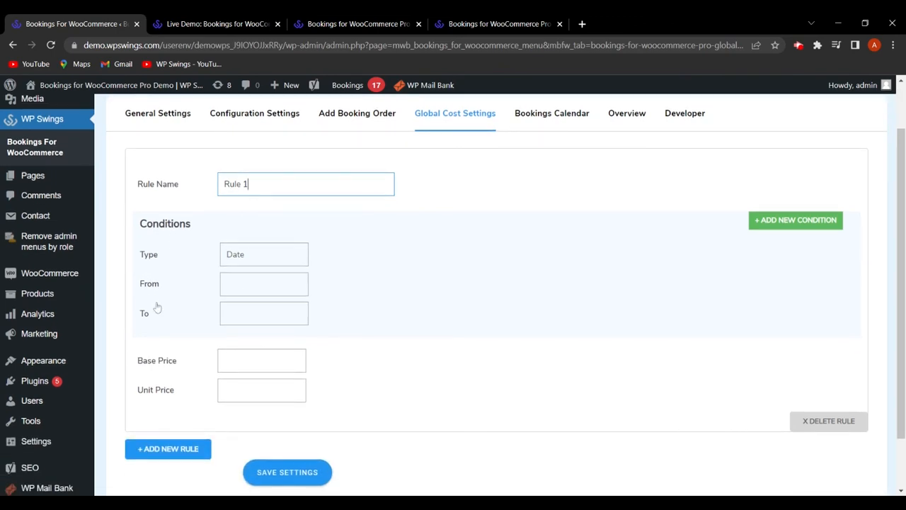
{"action": "left_click", "coordinate": [266, 259]}
{"action": "left_click", "coordinate": [266, 272]}
{"action": "left_click", "coordinate": [275, 262]}
{"action": "left_click", "coordinate": [274, 270]}
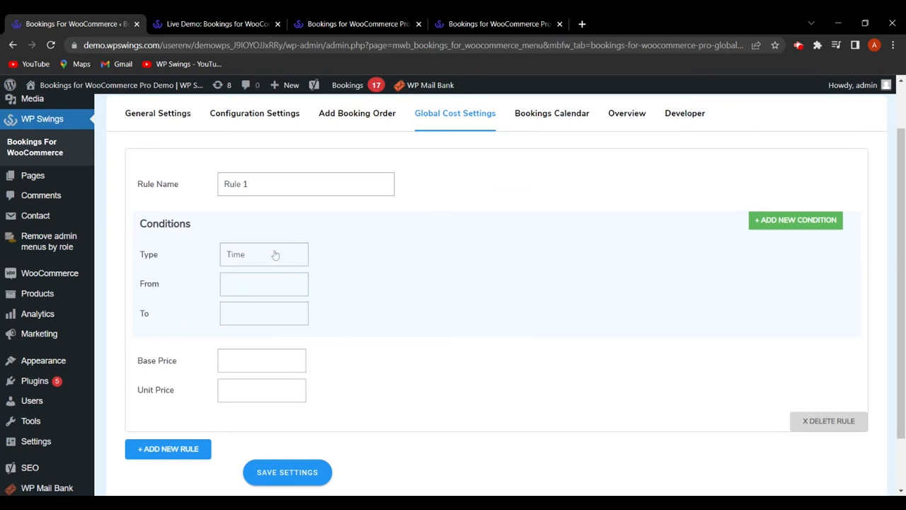
{"action": "left_click", "coordinate": [272, 272]}
{"action": "left_click", "coordinate": [268, 271]}
{"action": "left_click", "coordinate": [266, 284]}
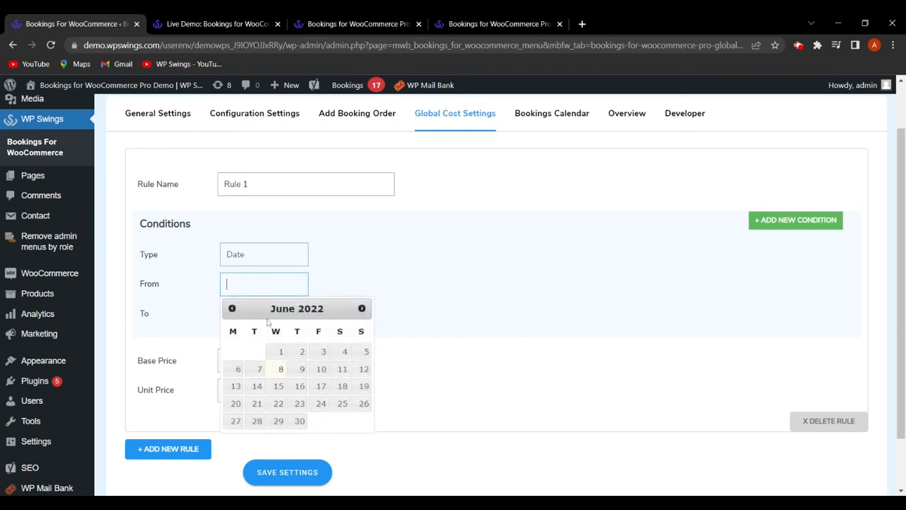
{"action": "left_click", "coordinate": [281, 369]}
{"action": "left_click", "coordinate": [266, 313]}
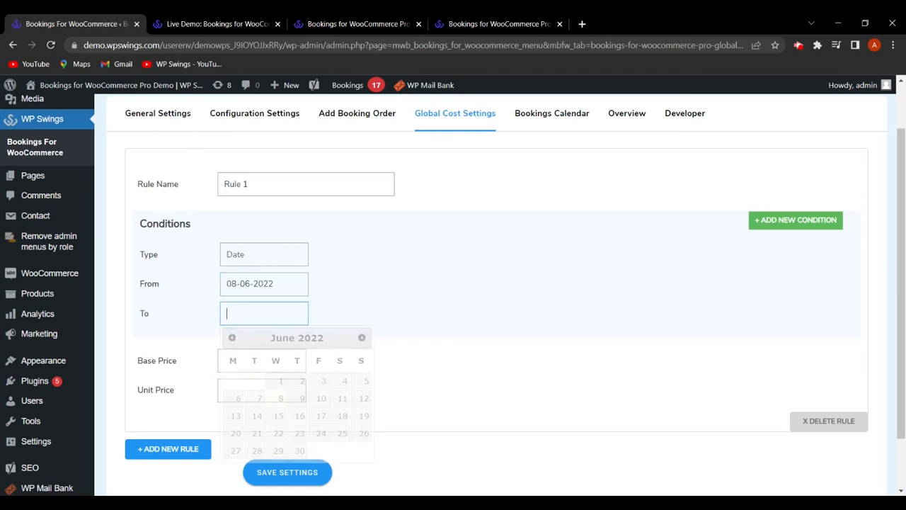
{"action": "left_click", "coordinate": [303, 399]}
- Set Rule 1's base price to 10 and its unit price to 20
{"action": "left_click", "coordinate": [228, 360]}
{"action": "type", "text": "10"}
{"action": "left_click", "coordinate": [257, 387]}
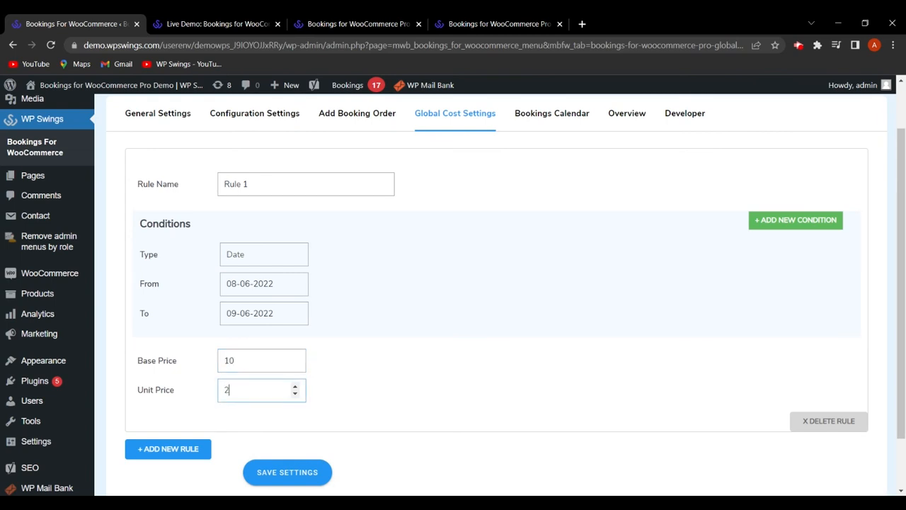
- Add a second blank cost rule below Rule 1 and delete it
{"action": "scroll", "coordinate": [366, 395], "scroll_direction": "down", "scroll_amount": 2}
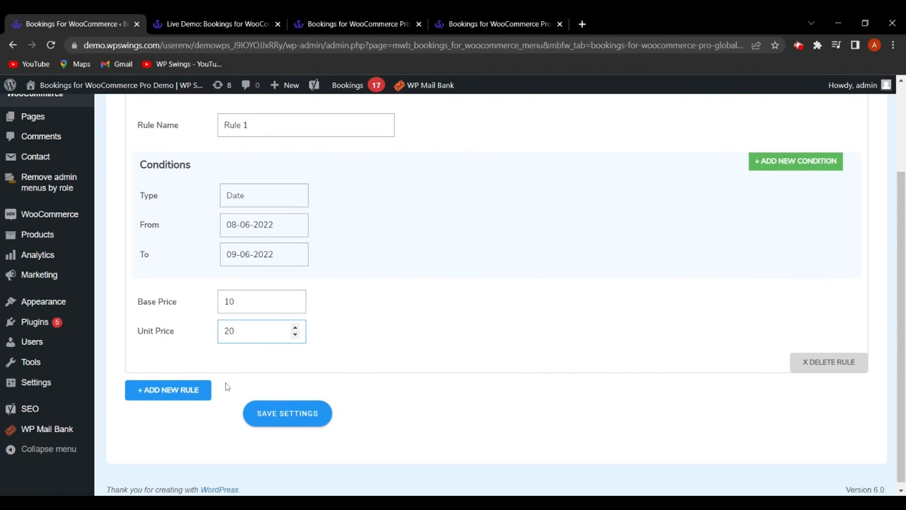
{"action": "left_click", "coordinate": [200, 390]}
{"action": "scroll", "coordinate": [566, 386], "scroll_direction": "down", "scroll_amount": 4}
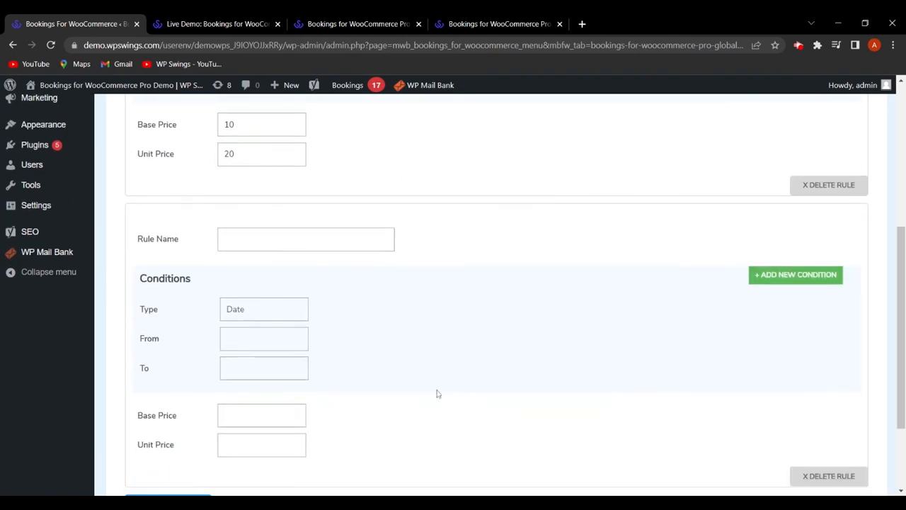
{"action": "scroll", "coordinate": [435, 395], "scroll_direction": "down", "scroll_amount": 1}
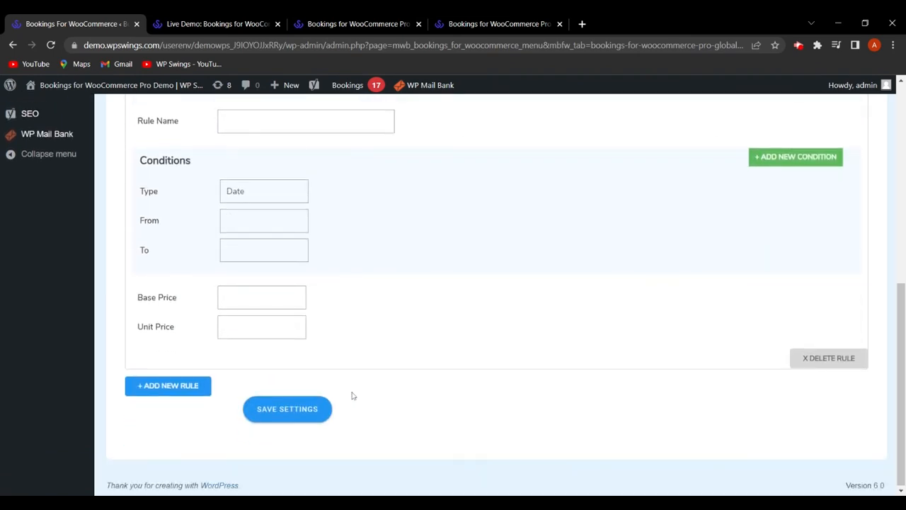
{"action": "left_click", "coordinate": [831, 358]}
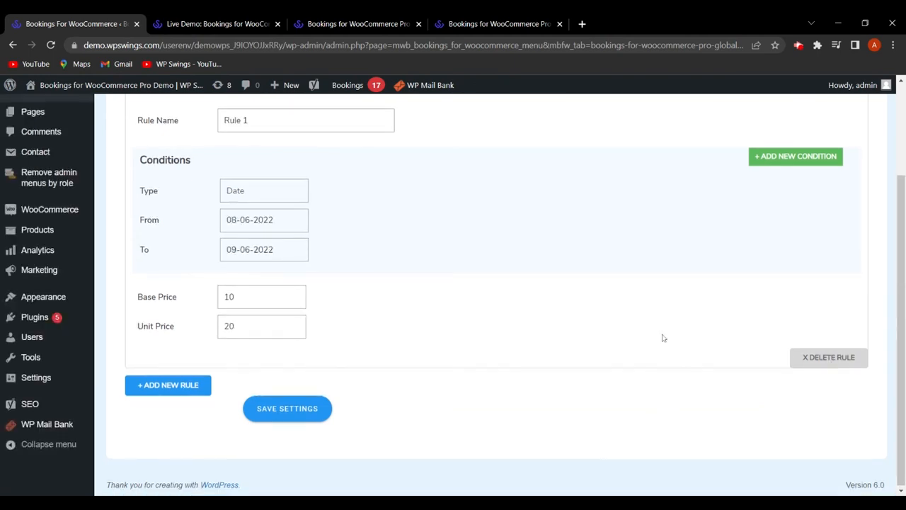
- Add an extra blank condition to Rule 1 and remove it
{"action": "scroll", "coordinate": [661, 337], "scroll_direction": "up", "scroll_amount": 3}
{"action": "left_click", "coordinate": [809, 286]}
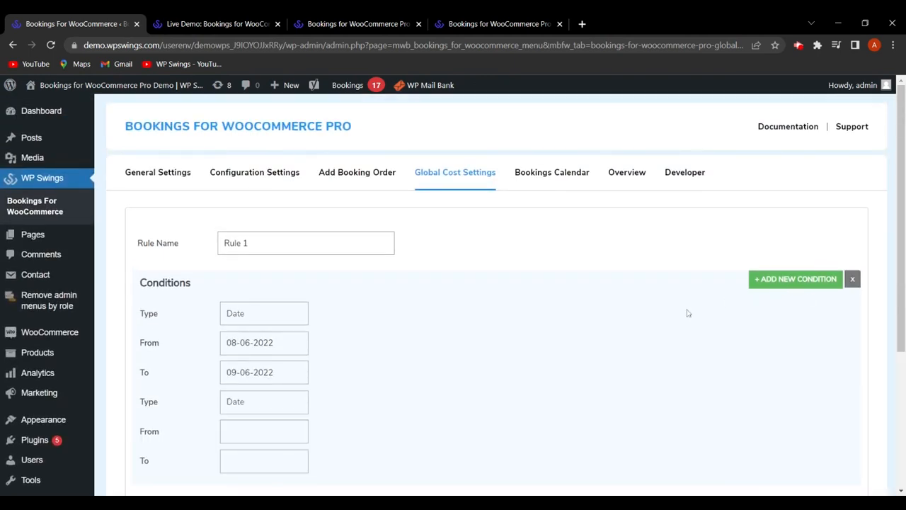
{"action": "scroll", "coordinate": [726, 305], "scroll_direction": "down", "scroll_amount": 2}
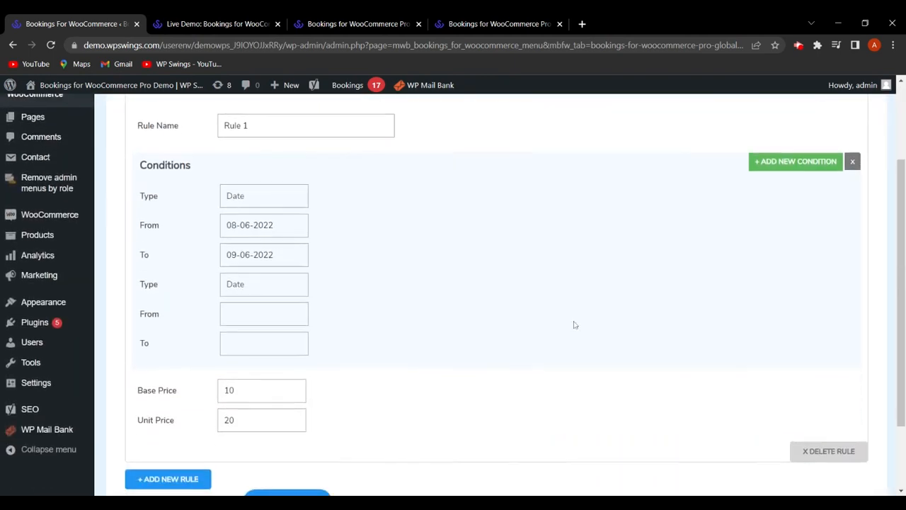
{"action": "left_click", "coordinate": [852, 167]}
{"action": "scroll", "coordinate": [203, 257], "scroll_direction": "up", "scroll_amount": 3}
- Save the global cost settings
{"action": "scroll", "coordinate": [526, 344], "scroll_direction": "down", "scroll_amount": 3}
{"action": "left_click", "coordinate": [308, 408]}
{"action": "left_click", "coordinate": [211, 24]}
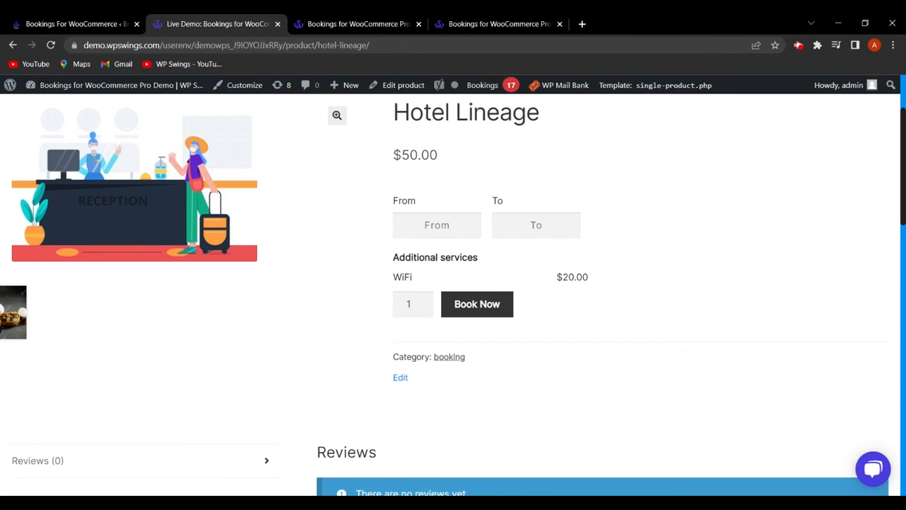
{"action": "left_click", "coordinate": [457, 226]}
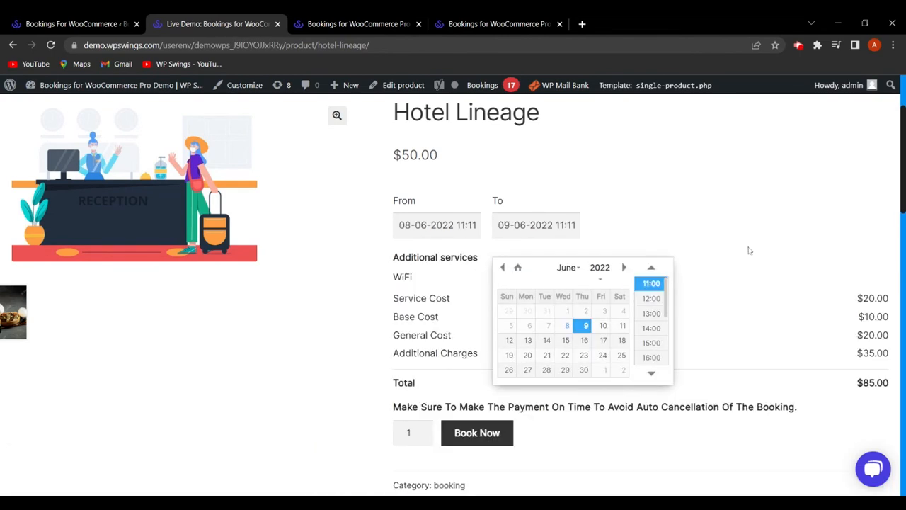
{"action": "left_click", "coordinate": [748, 250]}
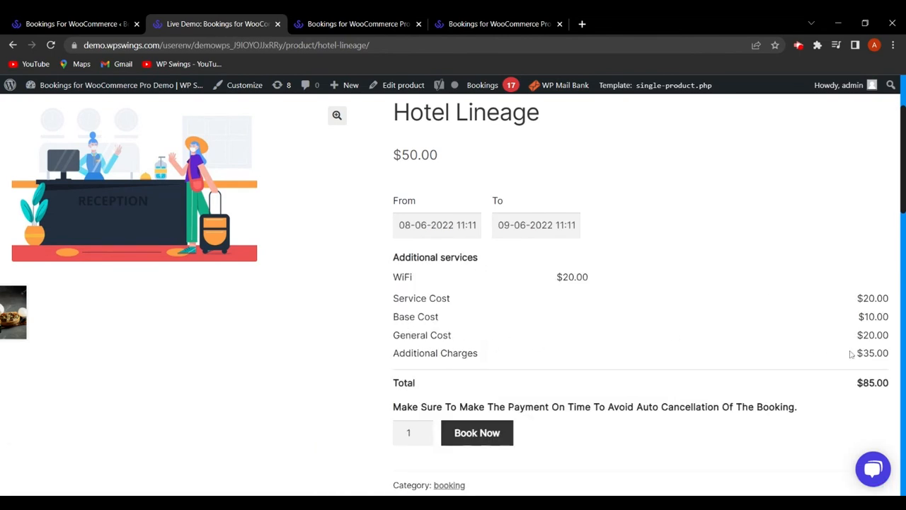
{"action": "left_click", "coordinate": [79, 21]}
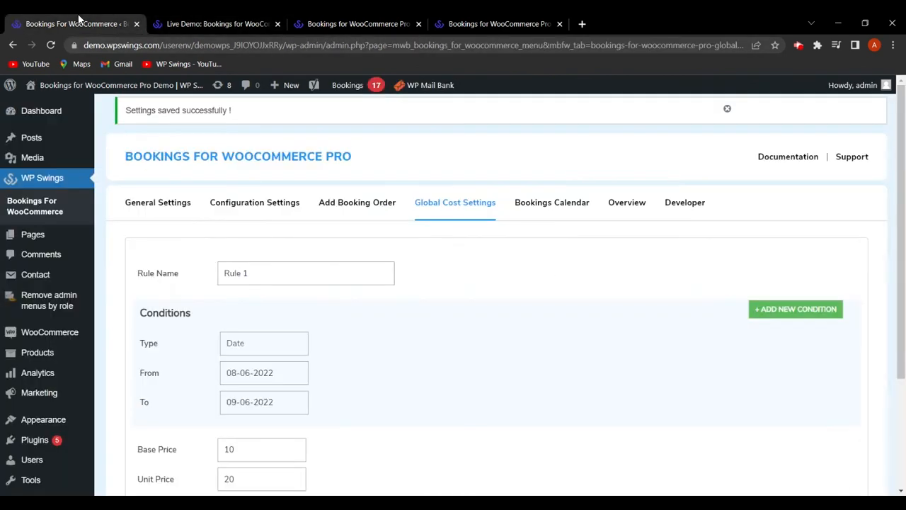
{"action": "scroll", "coordinate": [152, 345], "scroll_direction": "down", "scroll_amount": 2}
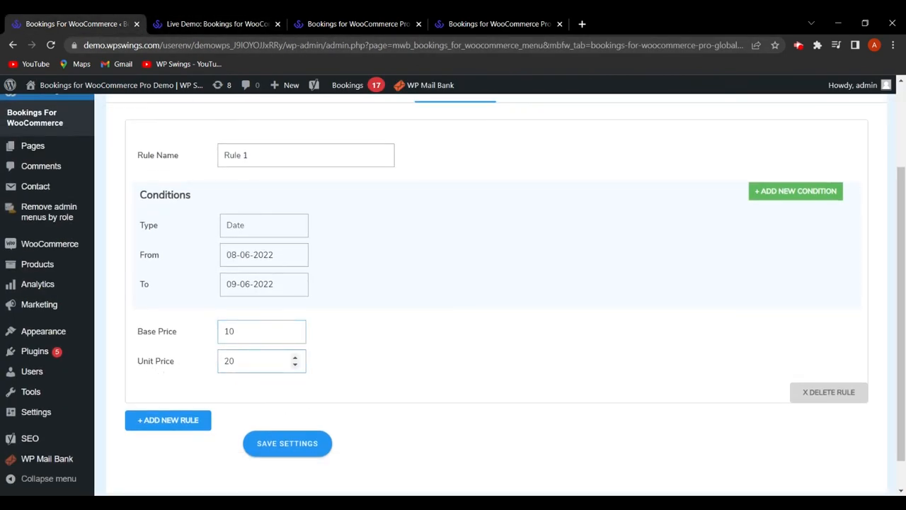
{"action": "scroll", "coordinate": [437, 354], "scroll_direction": "up", "scroll_amount": 2}
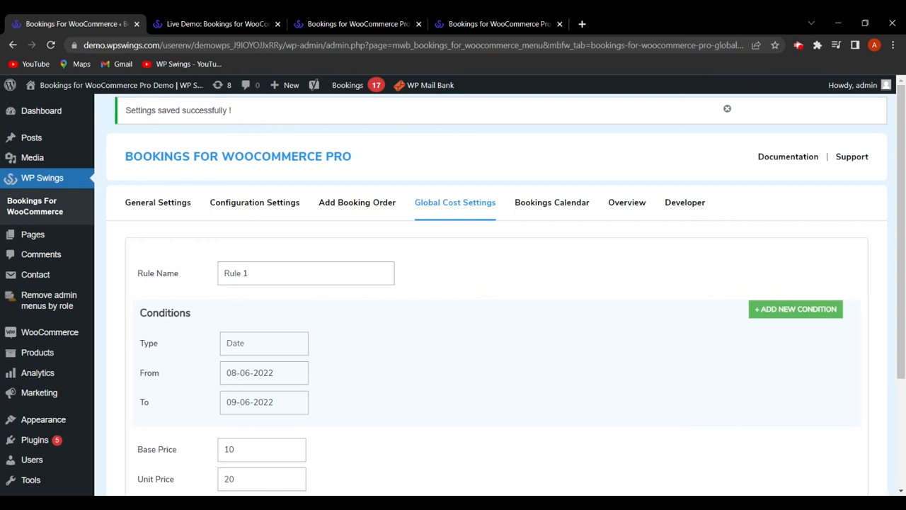
- Open the Hotel Ace product for editing and examine its general booking settings
{"action": "left_click", "coordinate": [126, 356]}
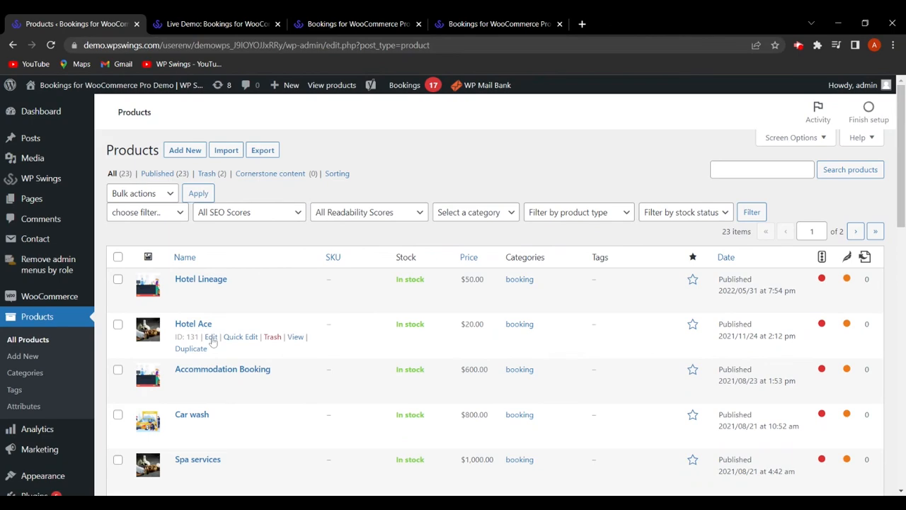
{"action": "left_click", "coordinate": [211, 338]}
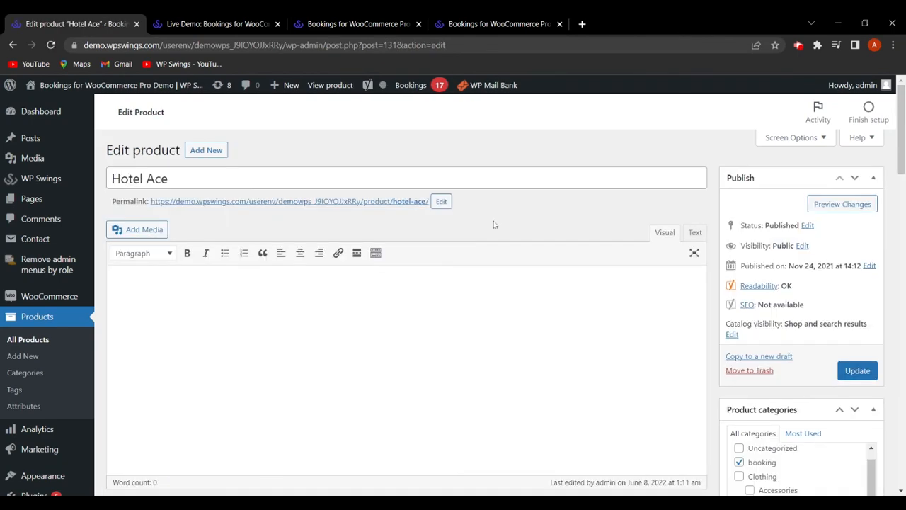
{"action": "scroll", "coordinate": [494, 224], "scroll_direction": "down", "scroll_amount": 15}
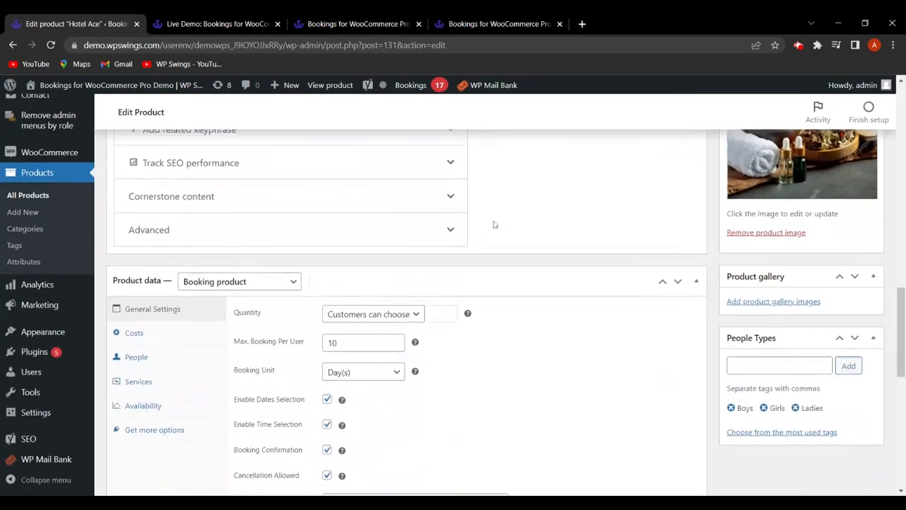
{"action": "scroll", "coordinate": [501, 247], "scroll_direction": "down", "scroll_amount": 2}
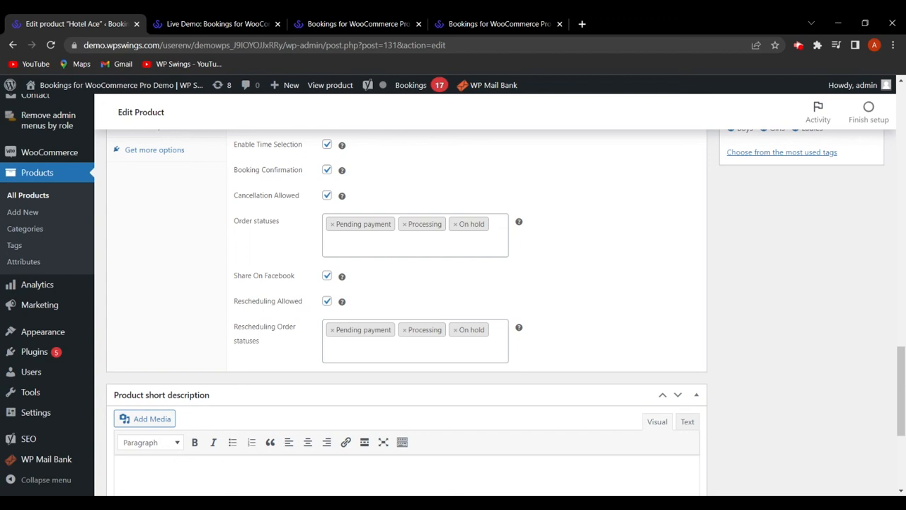
- Disable Rescheduling Allowed for Hotel Ace and enable it again
{"action": "left_click", "coordinate": [327, 303]}
{"action": "left_click", "coordinate": [327, 303]}
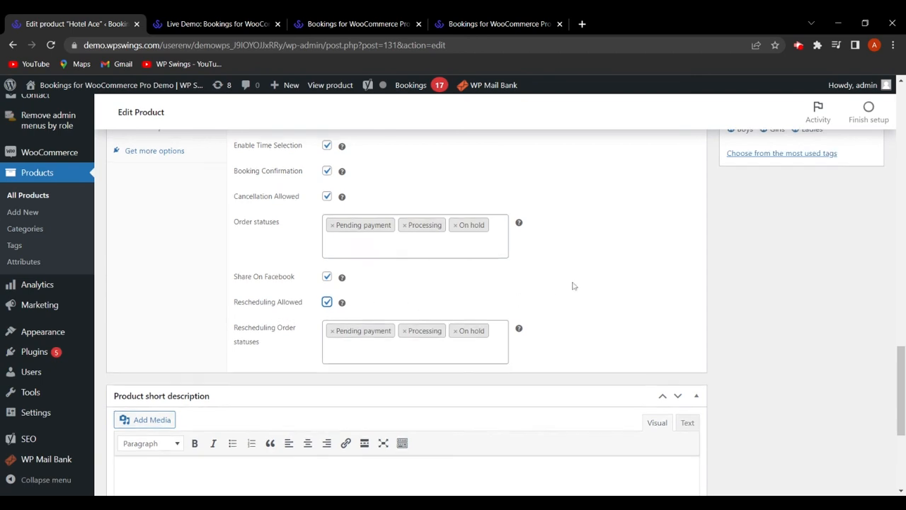
{"action": "scroll", "coordinate": [573, 286], "scroll_direction": "down", "scroll_amount": 2}
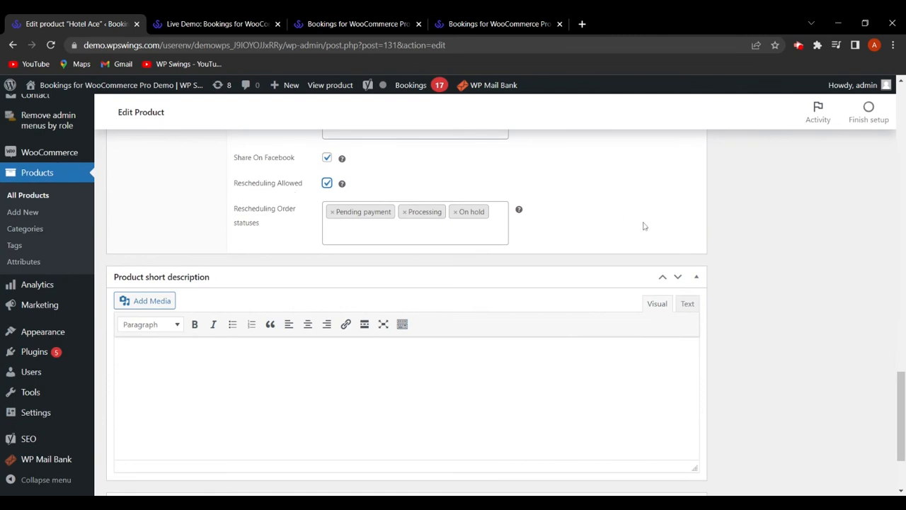
- From Hotel Ace's cost settings, start a new coupon for the early bird discount and generate its coupon code
{"action": "scroll", "coordinate": [624, 223], "scroll_direction": "up", "scroll_amount": 6}
{"action": "left_click", "coordinate": [134, 289]}
{"action": "scroll", "coordinate": [156, 295], "scroll_direction": "down", "scroll_amount": 1}
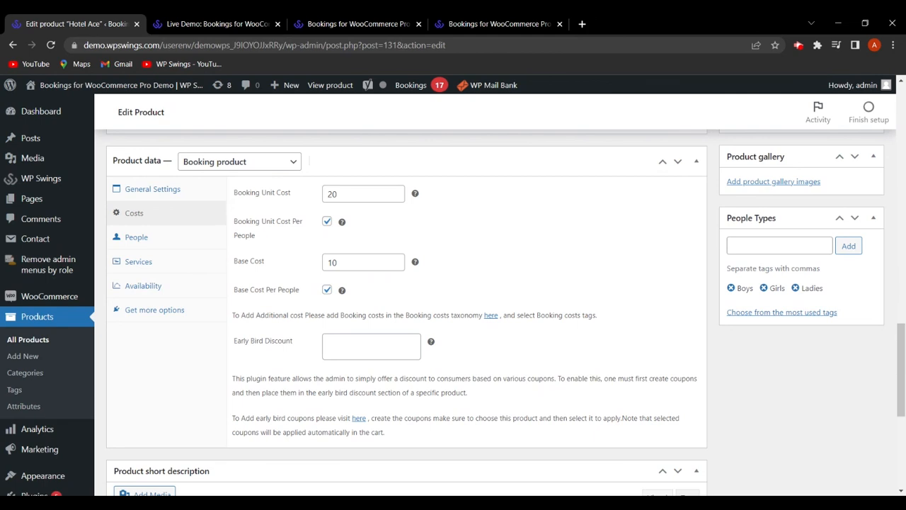
{"action": "left_click", "coordinate": [359, 418]}
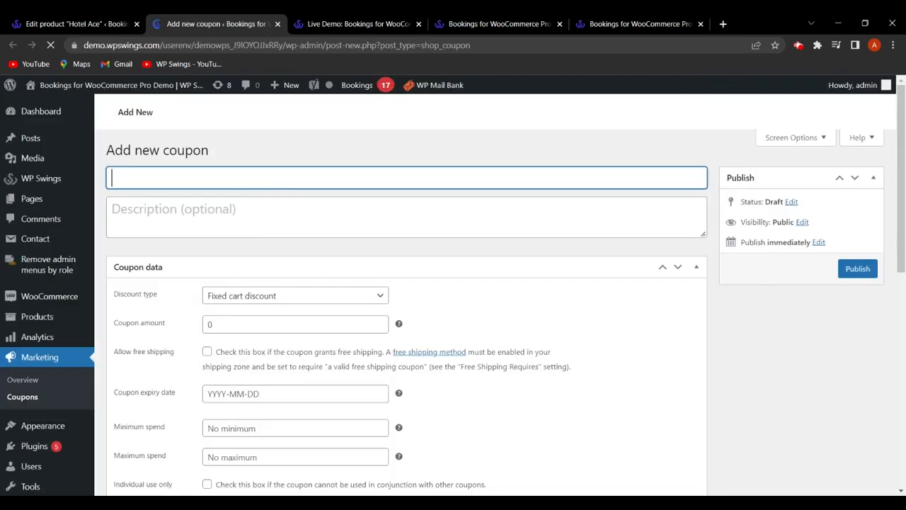
{"action": "left_click", "coordinate": [182, 204]}
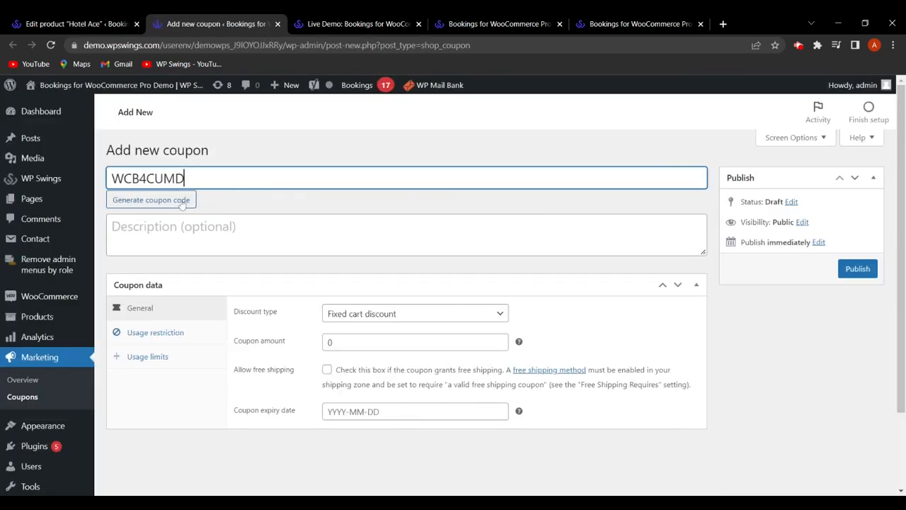
- Review the coupon's discount types, keep Fixed cart discount and set the coupon amount to 15
{"action": "left_click", "coordinate": [401, 320]}
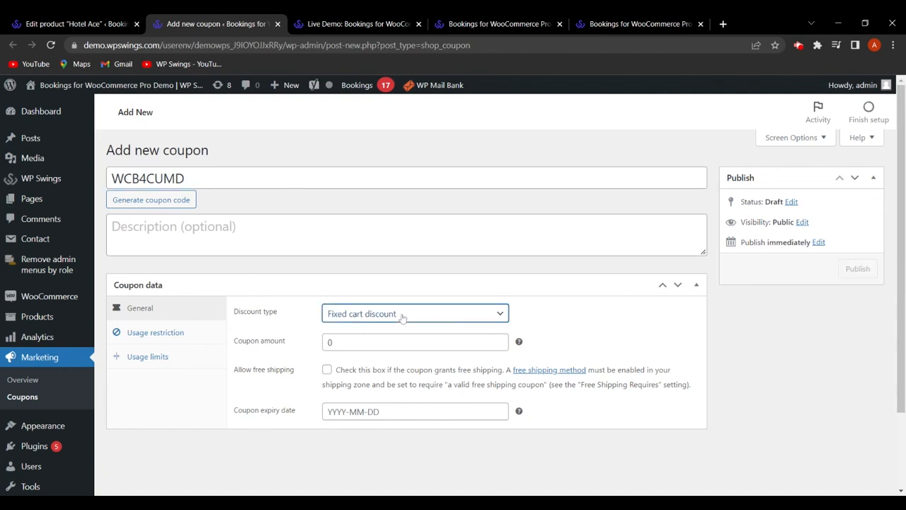
{"action": "left_click", "coordinate": [406, 329]}
{"action": "left_click", "coordinate": [413, 316]}
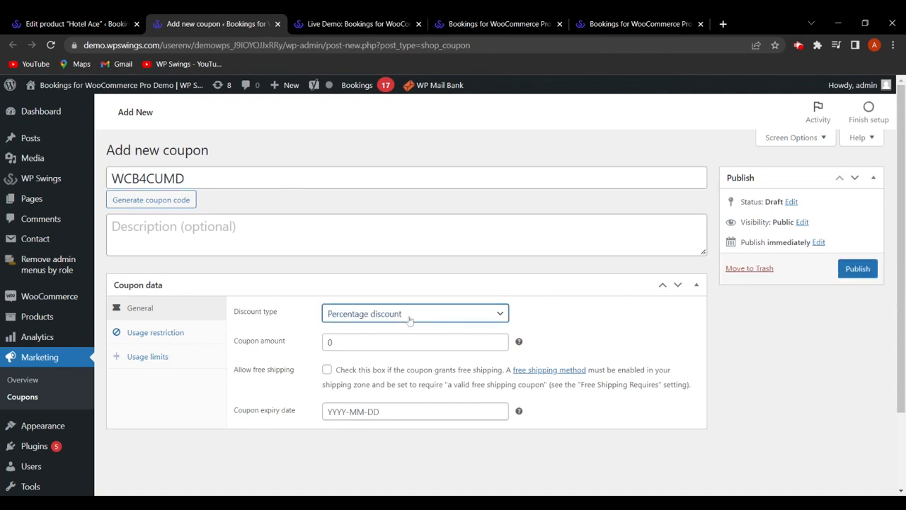
{"action": "left_click", "coordinate": [406, 335]}
{"action": "key", "text": "Down"}
{"action": "key", "text": "Up"}
{"action": "left_click", "coordinate": [404, 342]}
{"action": "key", "text": "BackSpace"}
{"action": "type", "text": "15"}
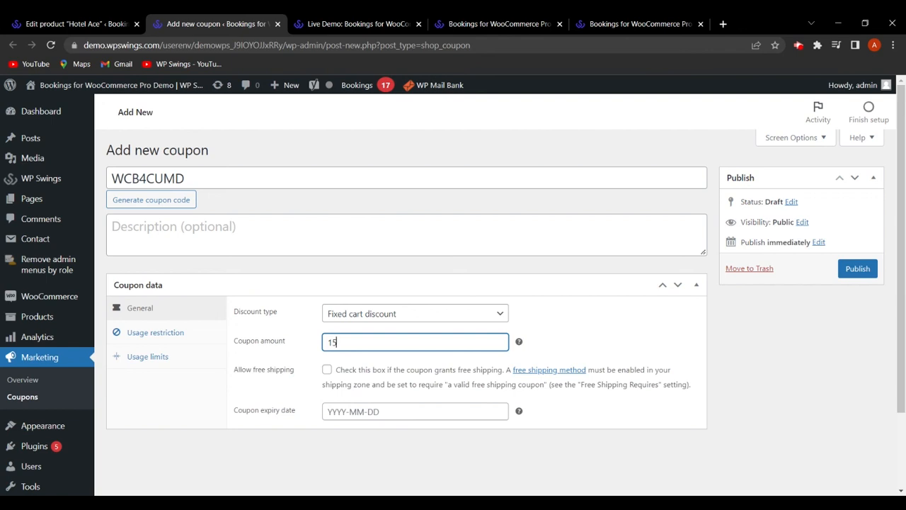
- In the coupon's usage restrictions, limit it to the Hotel Ace product
{"action": "left_click", "coordinate": [189, 333]}
{"action": "scroll", "coordinate": [367, 374], "scroll_direction": "down", "scroll_amount": 1}
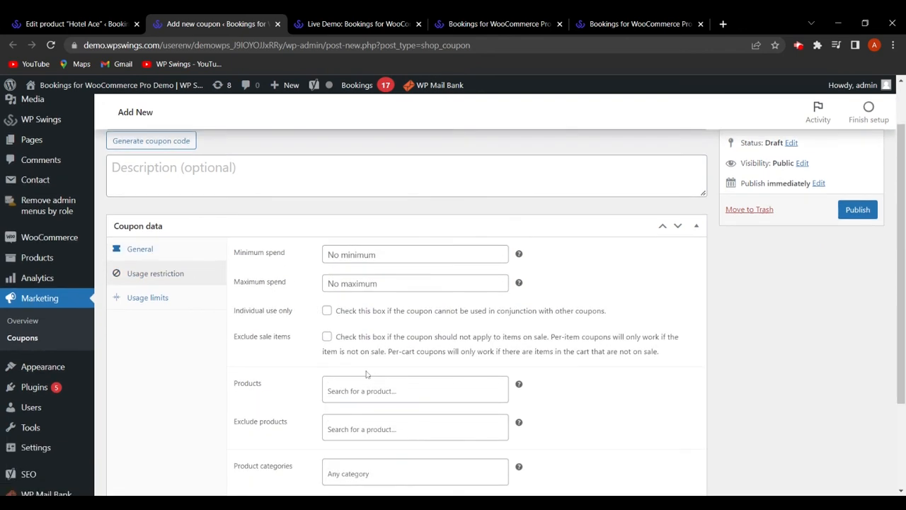
{"action": "left_click", "coordinate": [328, 391]}
{"action": "type", "text": "Ho"}
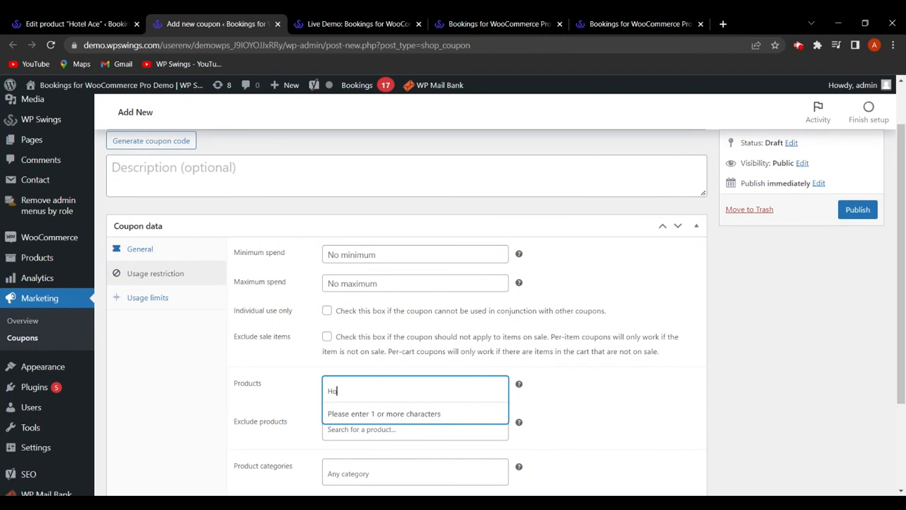
{"action": "type", "text": "tel ace"}
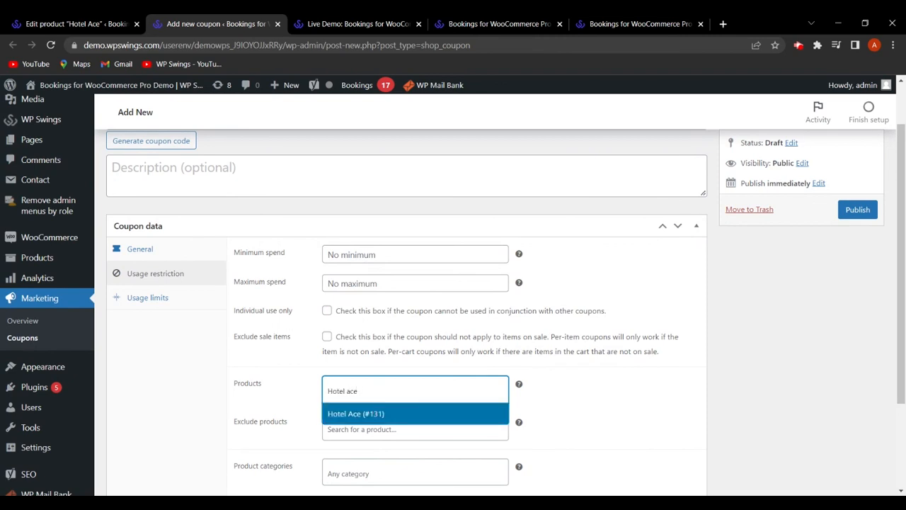
{"action": "left_click", "coordinate": [378, 412]}
- Restrict the coupon to the booking product category and publish it
{"action": "scroll", "coordinate": [378, 413], "scroll_direction": "down", "scroll_amount": 2}
{"action": "left_click", "coordinate": [382, 355]}
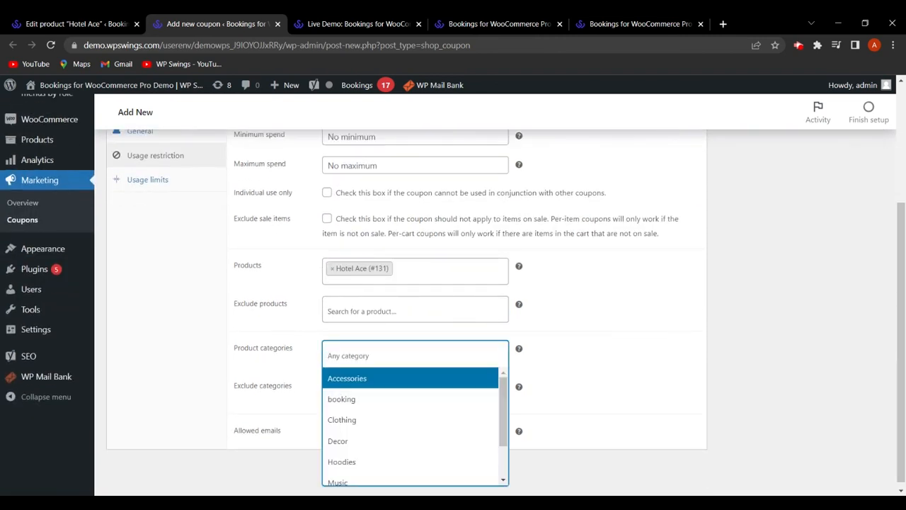
{"action": "left_click", "coordinate": [382, 398]}
{"action": "scroll", "coordinate": [758, 350], "scroll_direction": "up", "scroll_amount": 3}
{"action": "left_click", "coordinate": [864, 272]}
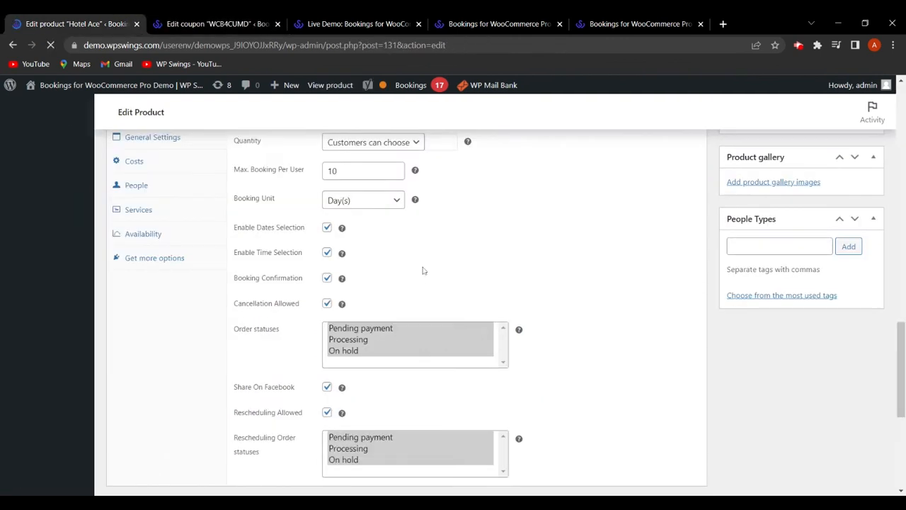
- Return to the Hotel Ace product, assign coupon wcb4cumd as its Early Bird Discount in the cost settings, and update the product
{"action": "scroll", "coordinate": [428, 276], "scroll_direction": "up", "scroll_amount": 15}
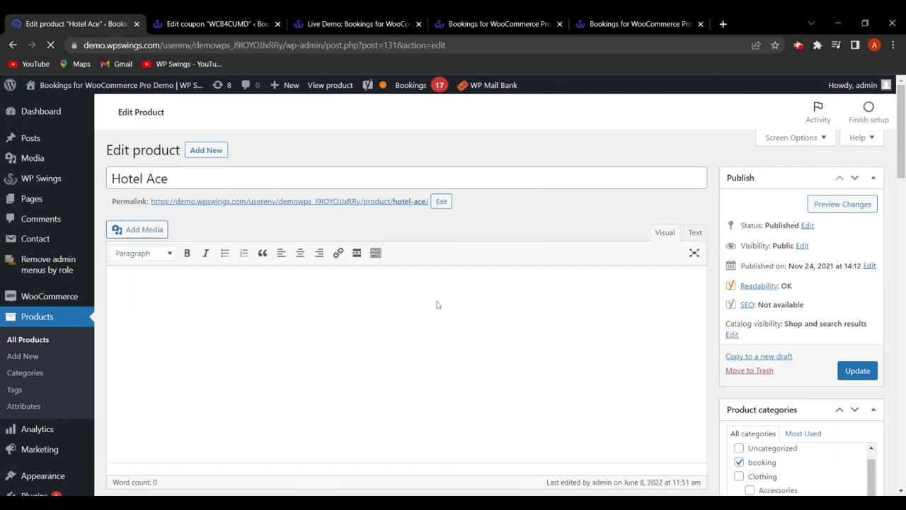
{"action": "scroll", "coordinate": [439, 305], "scroll_direction": "down", "scroll_amount": 10}
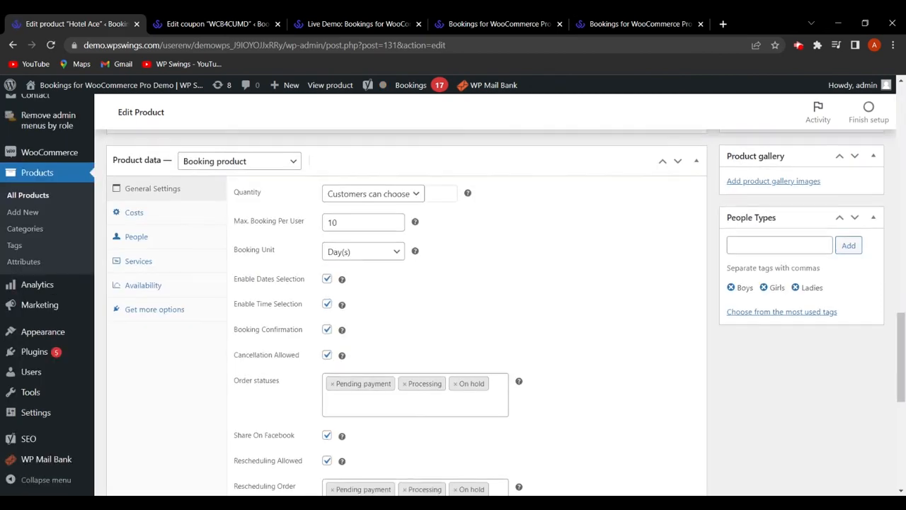
{"action": "scroll", "coordinate": [436, 305], "scroll_direction": "down", "scroll_amount": 3}
{"action": "scroll", "coordinate": [403, 298], "scroll_direction": "up", "scroll_amount": 1}
{"action": "scroll", "coordinate": [154, 338], "scroll_direction": "up", "scroll_amount": 5}
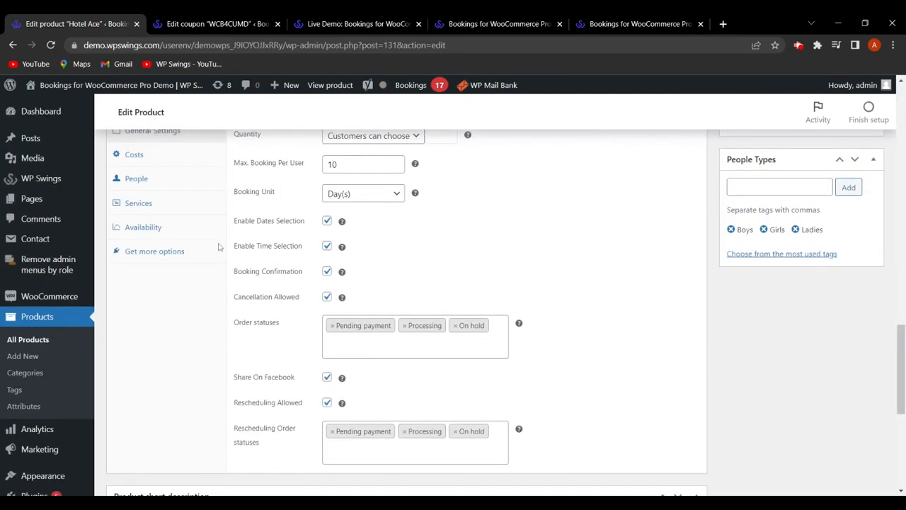
{"action": "left_click", "coordinate": [155, 338]}
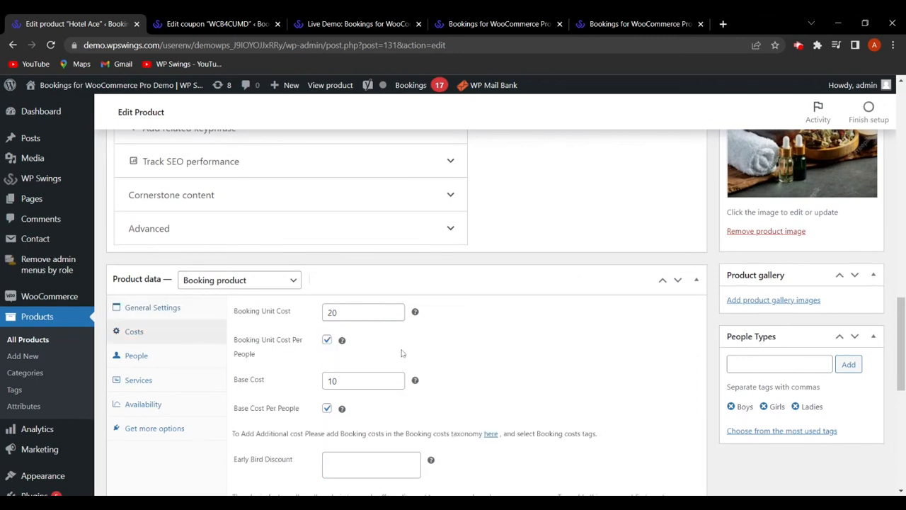
{"action": "scroll", "coordinate": [401, 353], "scroll_direction": "down", "scroll_amount": 2}
{"action": "left_click", "coordinate": [328, 347]}
{"action": "left_click", "coordinate": [349, 371]}
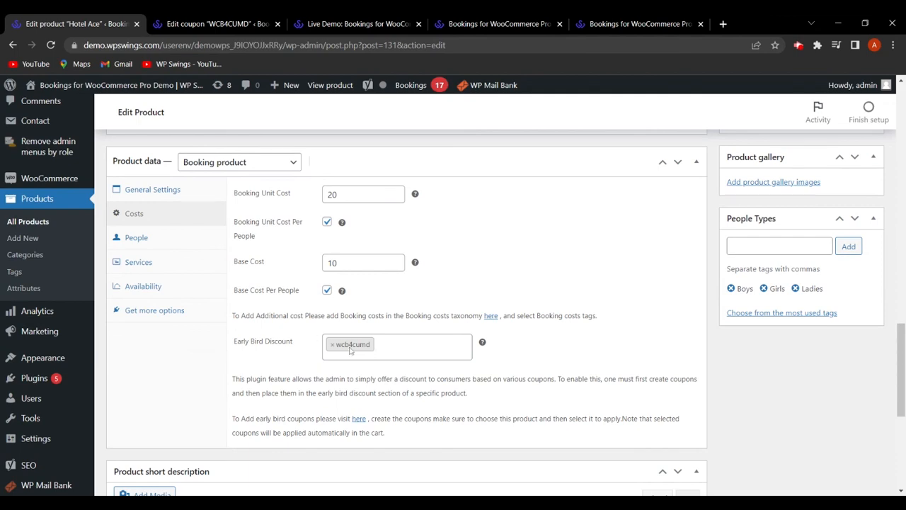
{"action": "scroll", "coordinate": [613, 347], "scroll_direction": "up", "scroll_amount": 14}
{"action": "left_click", "coordinate": [858, 412]}
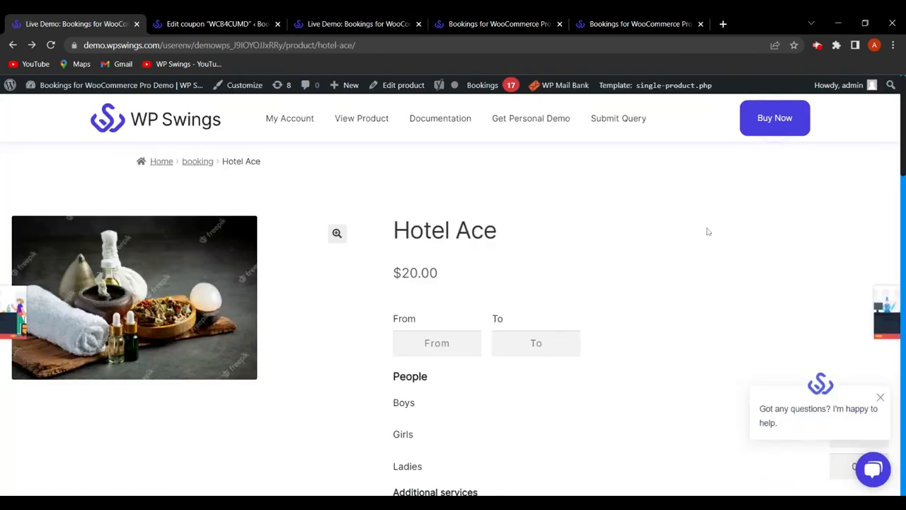
- On the Hotel Ace product page, set the booking period from 08-06-2022 to 09-06-2022
{"action": "scroll", "coordinate": [729, 233], "scroll_direction": "down", "scroll_amount": 2}
{"action": "left_click", "coordinate": [473, 228]}
{"action": "left_click", "coordinate": [469, 324]}
{"action": "left_click", "coordinate": [504, 227]}
{"action": "left_click", "coordinate": [584, 326]}
- Set Boys and Ladies to 1 each and book Hotel Ace without the Spa service
{"action": "scroll", "coordinate": [682, 228], "scroll_direction": "down", "scroll_amount": 2}
{"action": "left_click", "coordinate": [878, 164]}
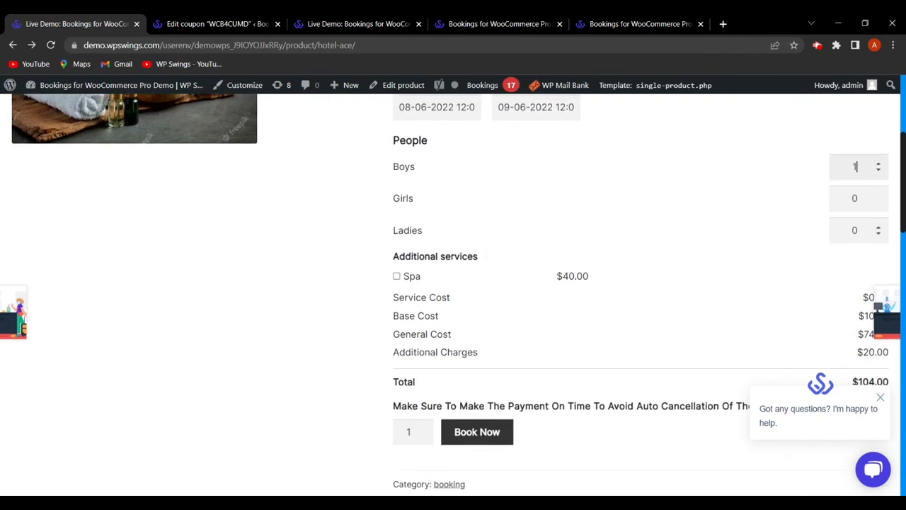
{"action": "left_click", "coordinate": [878, 227]}
{"action": "scroll", "coordinate": [606, 292], "scroll_direction": "down", "scroll_amount": 1}
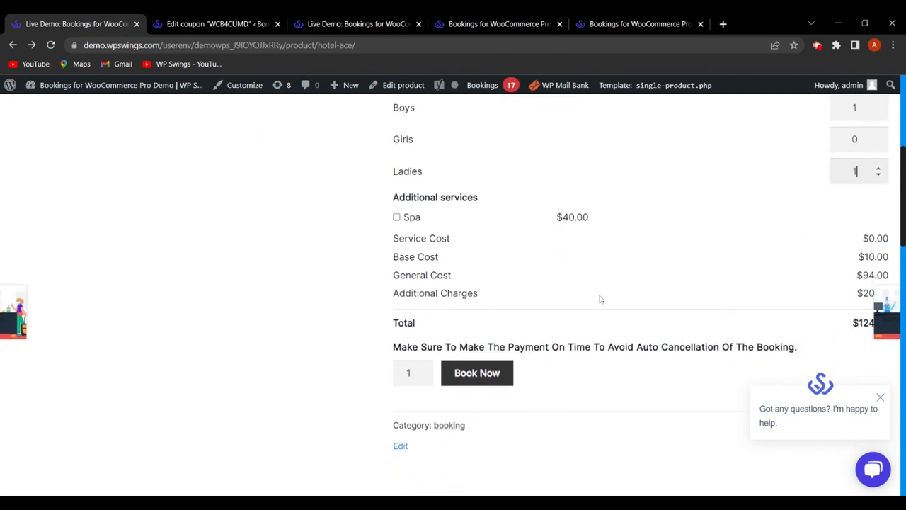
{"action": "scroll", "coordinate": [606, 292], "scroll_direction": "down", "scroll_amount": 2}
{"action": "left_click", "coordinate": [490, 257]}
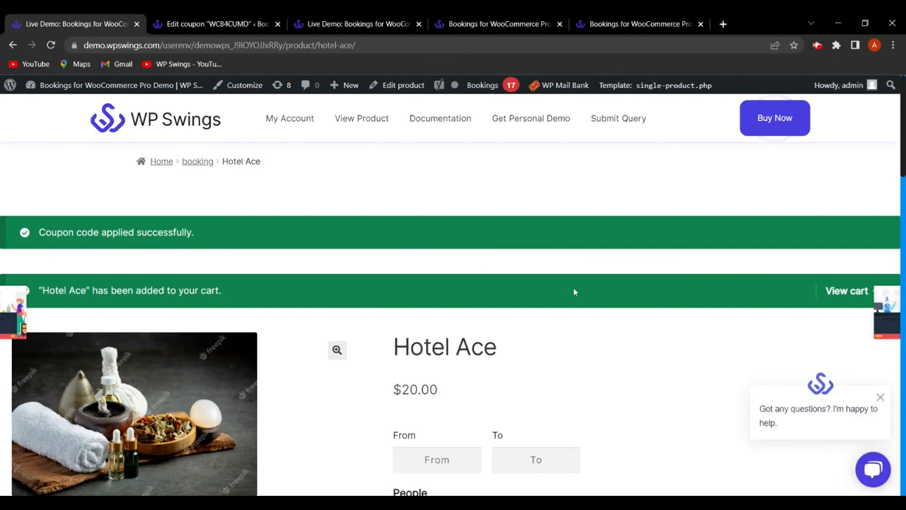
- Open the cart and examine the Hotel Ace booking details and the early bird coupon discount in the cart totals
{"action": "scroll", "coordinate": [570, 289], "scroll_direction": "down", "scroll_amount": 1}
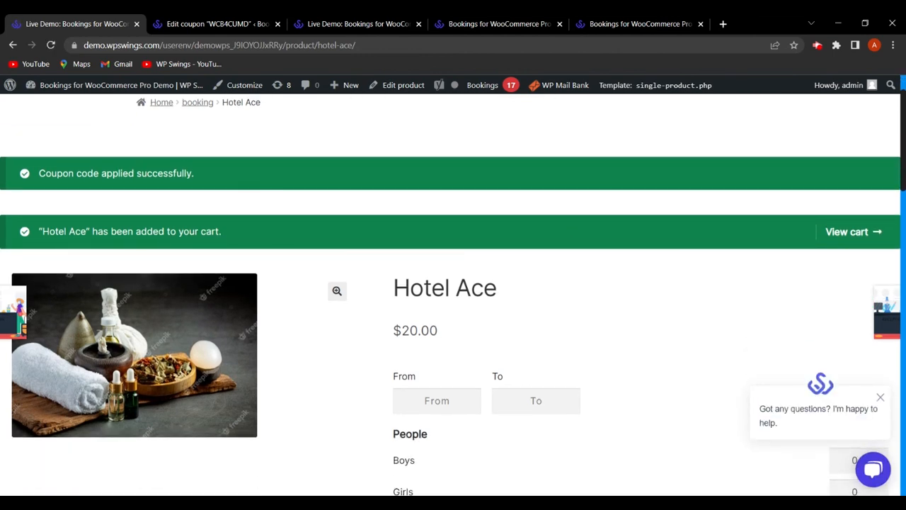
{"action": "left_click", "coordinate": [857, 235]}
{"action": "scroll", "coordinate": [589, 308], "scroll_direction": "down", "scroll_amount": 6}
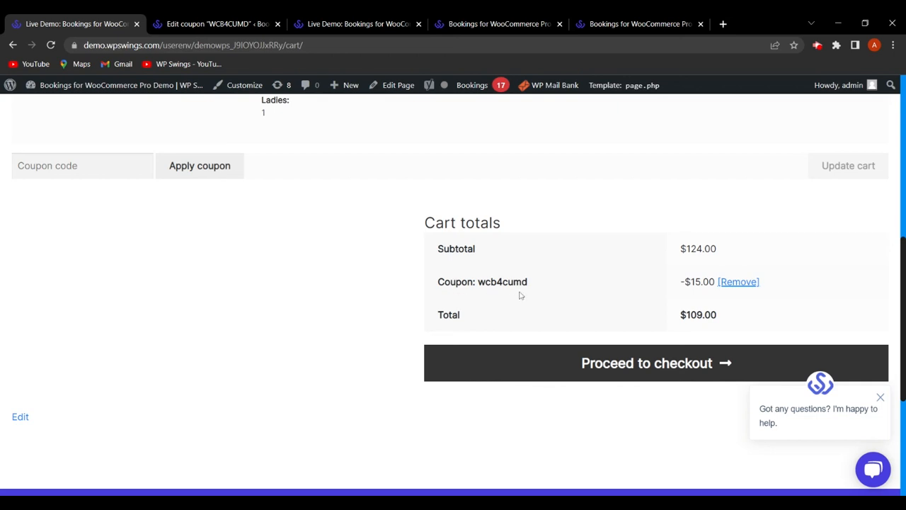
{"action": "scroll", "coordinate": [562, 290], "scroll_direction": "up", "scroll_amount": 1}
{"action": "scroll", "coordinate": [563, 291], "scroll_direction": "down", "scroll_amount": 1}
{"action": "scroll", "coordinate": [481, 296], "scroll_direction": "up", "scroll_amount": 2}
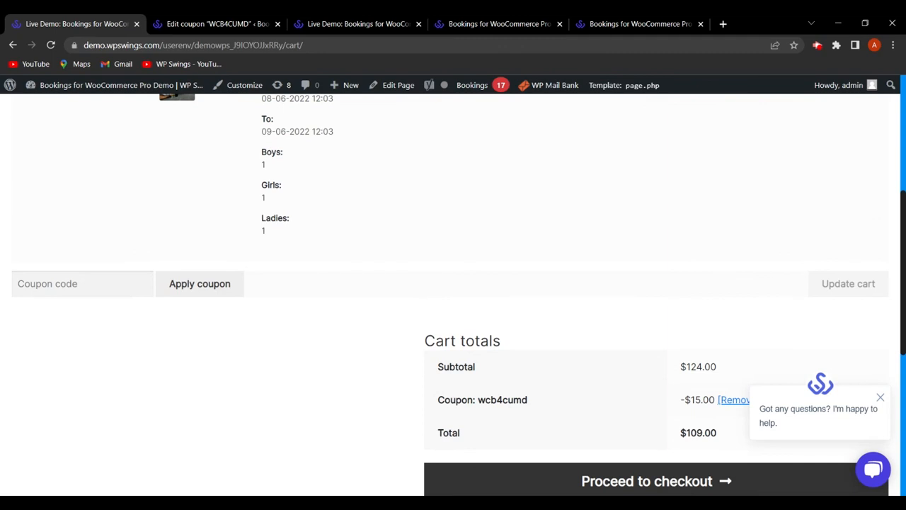
{"action": "scroll", "coordinate": [435, 290], "scroll_direction": "up", "scroll_amount": 5}
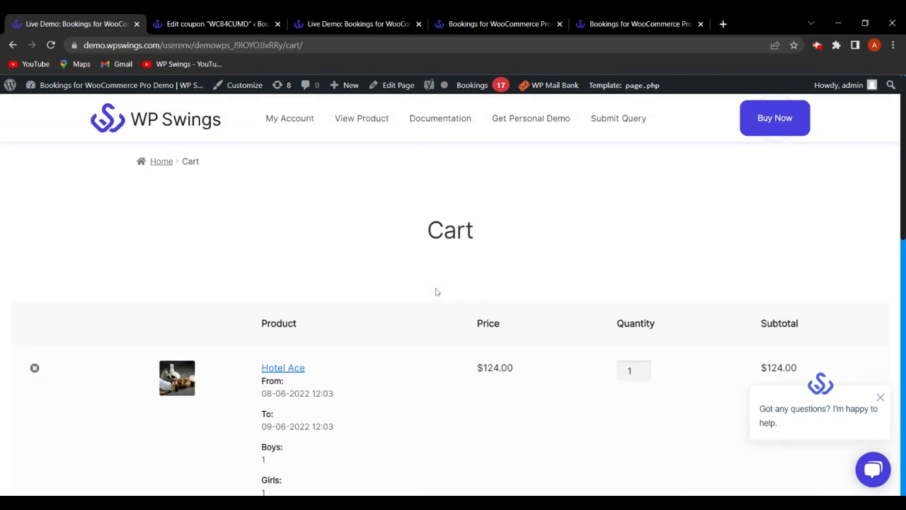